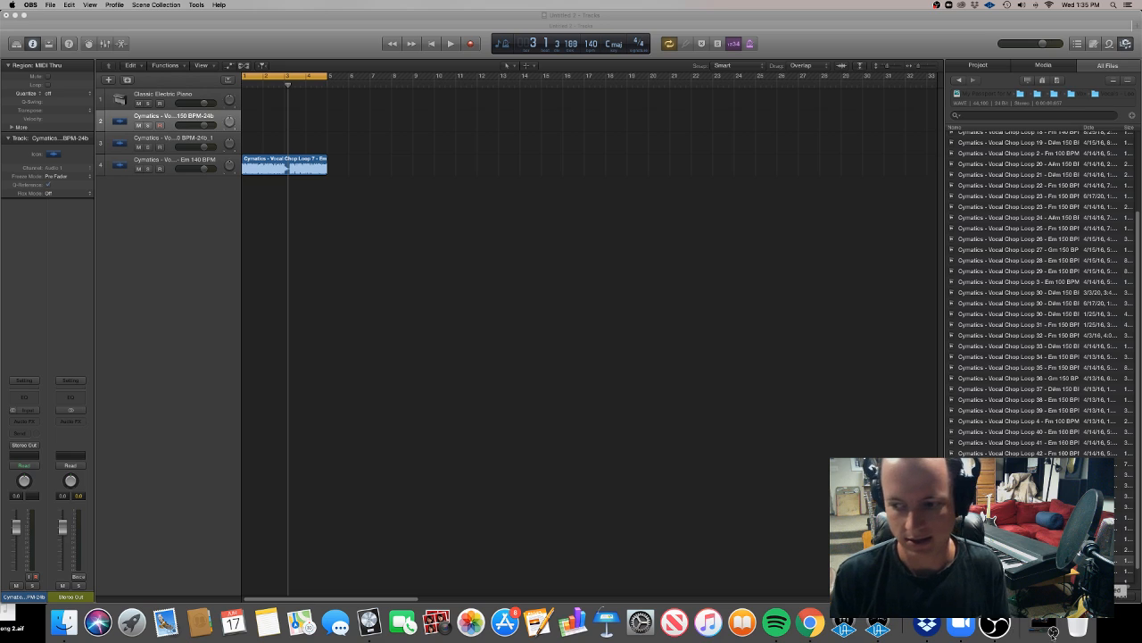
Switch to OBS to check the recording status and return to the Logic Pro project.
left_click(1041, 624)
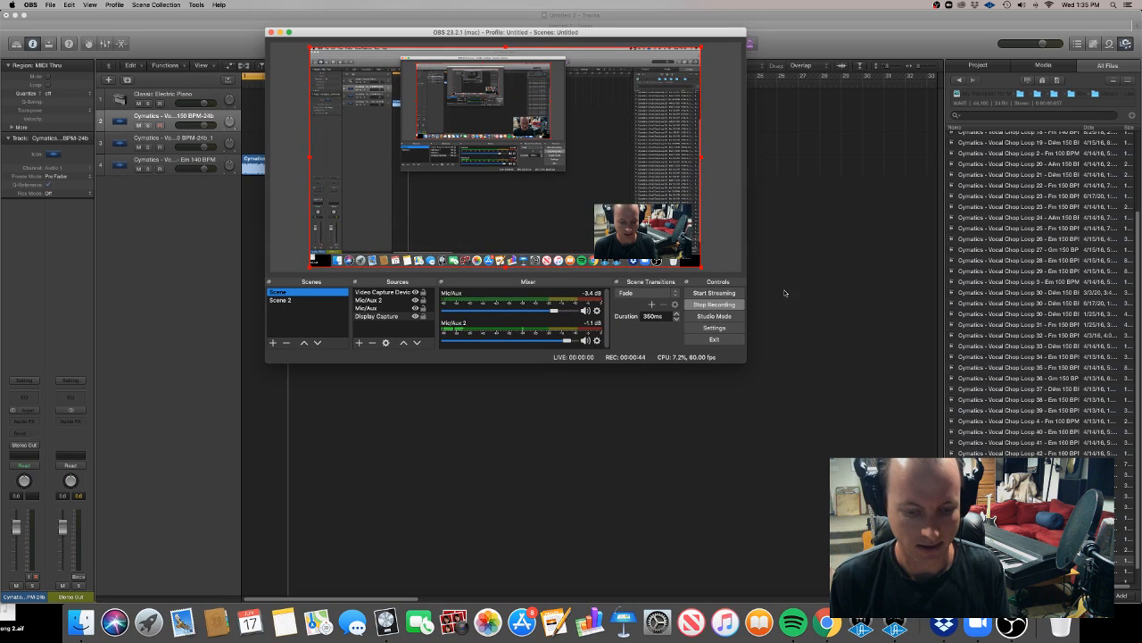
left_click(795, 280)
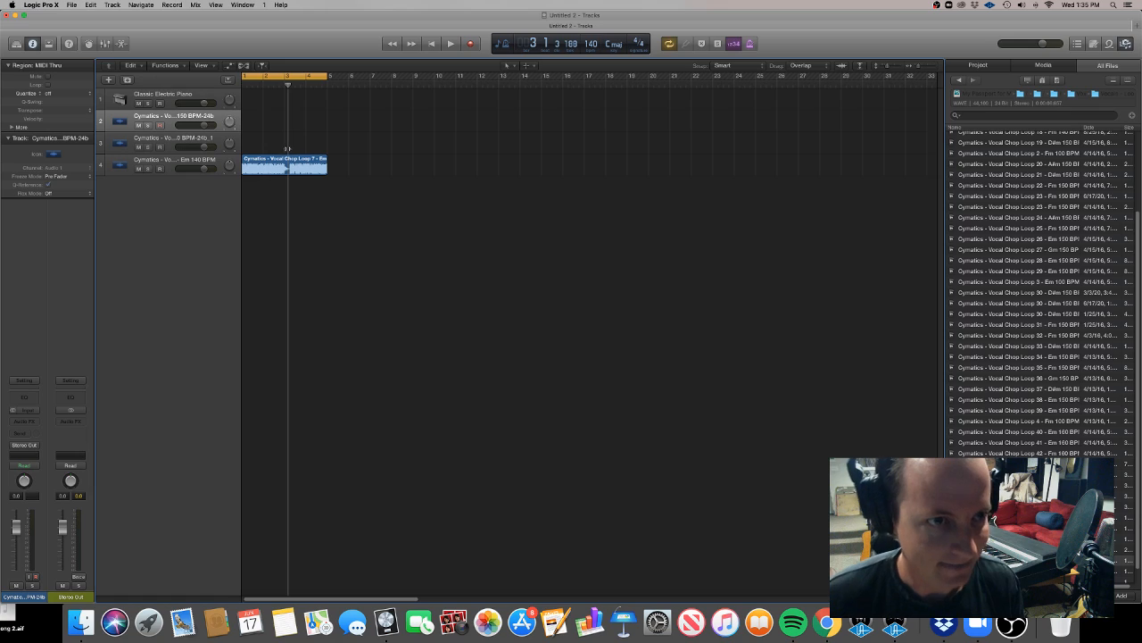
Slightly lower the volume of the Em 140 BPM vocal chop track and delete the two empty Cymatics tracks above it.
left_click(175, 166)
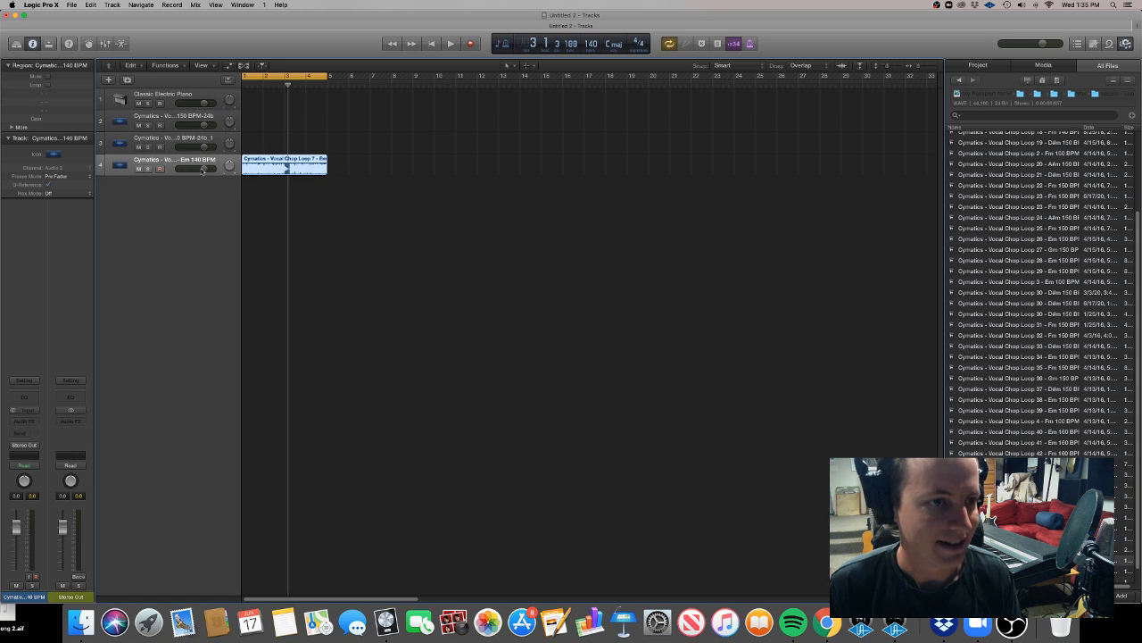
left_click_drag(203, 168, 198, 168)
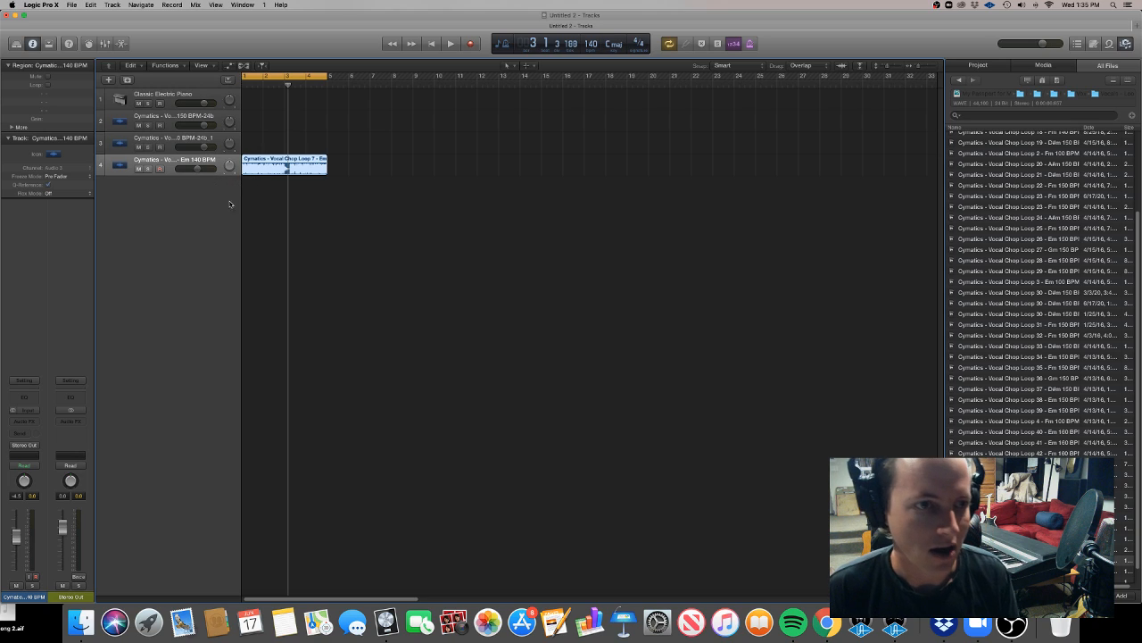
left_click(181, 138)
left_click(181, 117, "shift")
key("super+BackSpace")
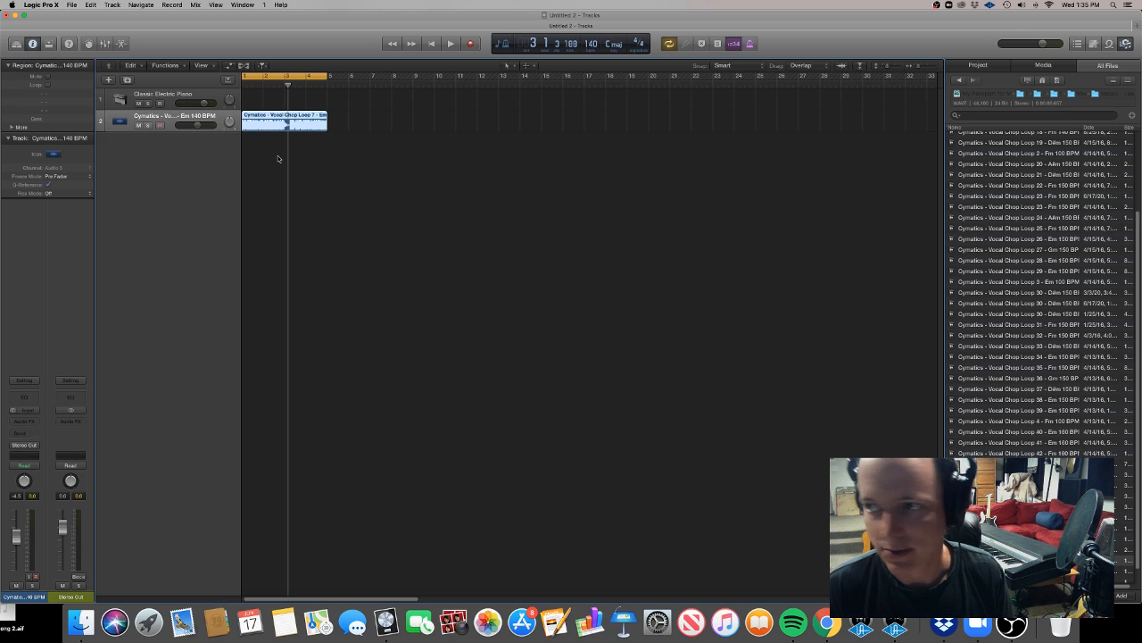
left_click(263, 149)
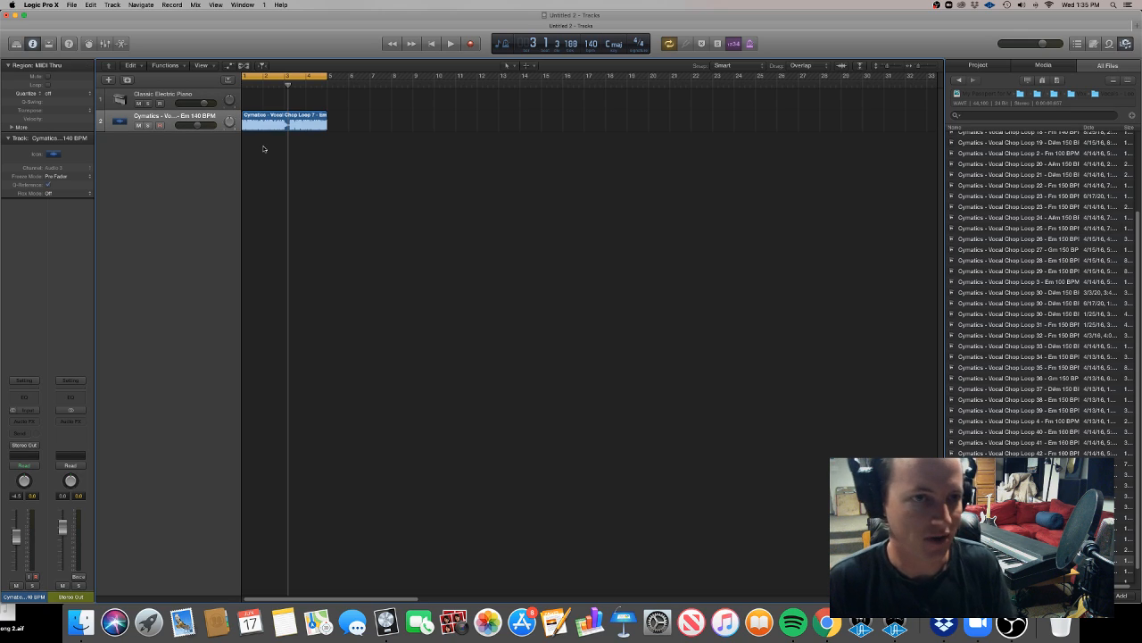
Play the four-bar Em vocal chop loop and stop playback near its end.
left_click(300, 116)
scroll(301, 117, "up", 5)
scroll(302, 118, "left", 2)
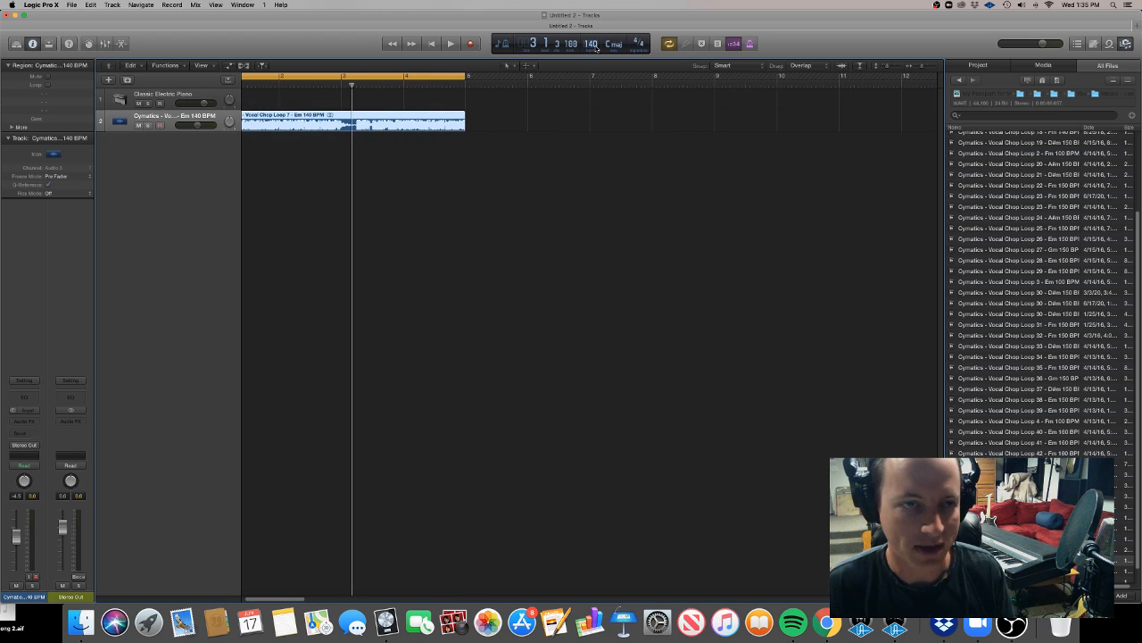
scroll(325, 150, "left", 2)
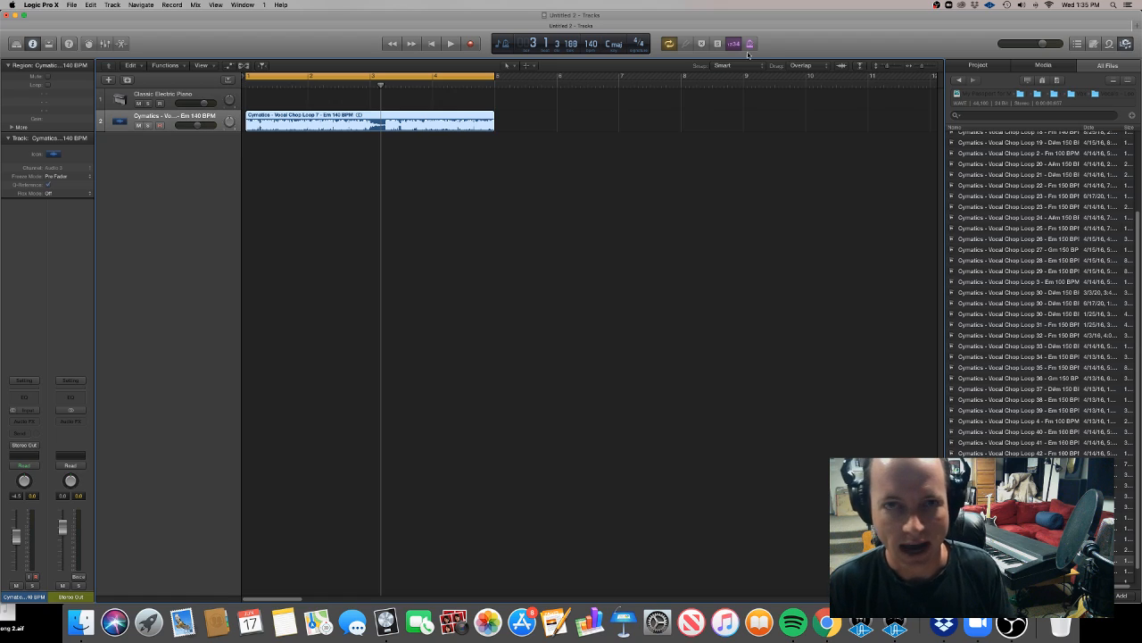
key("space")
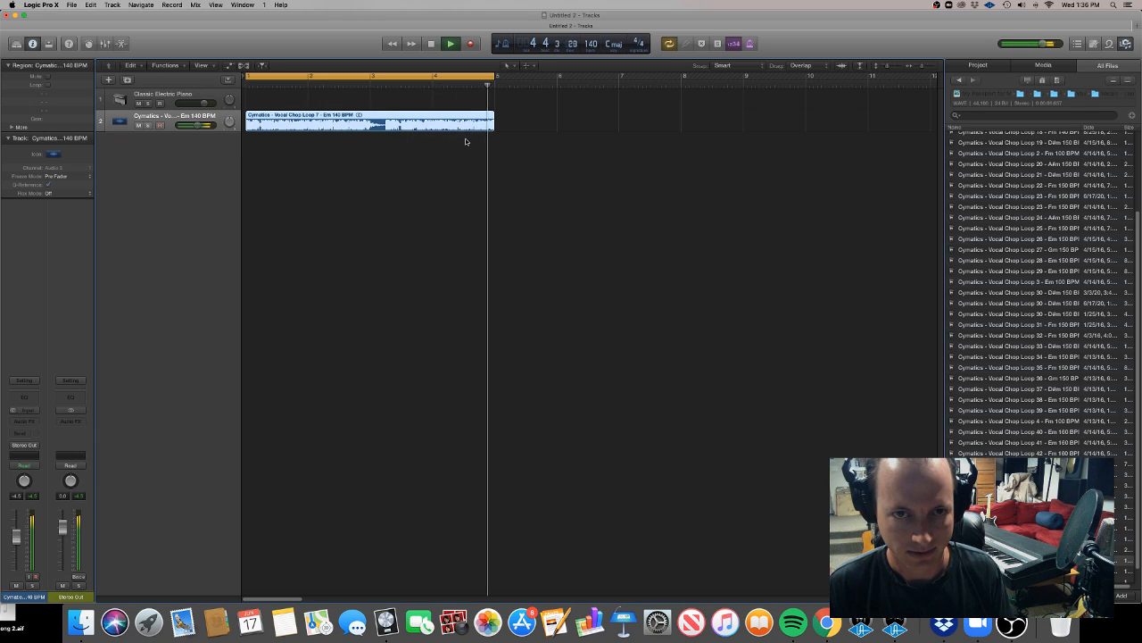
key("space")
left_click(265, 186)
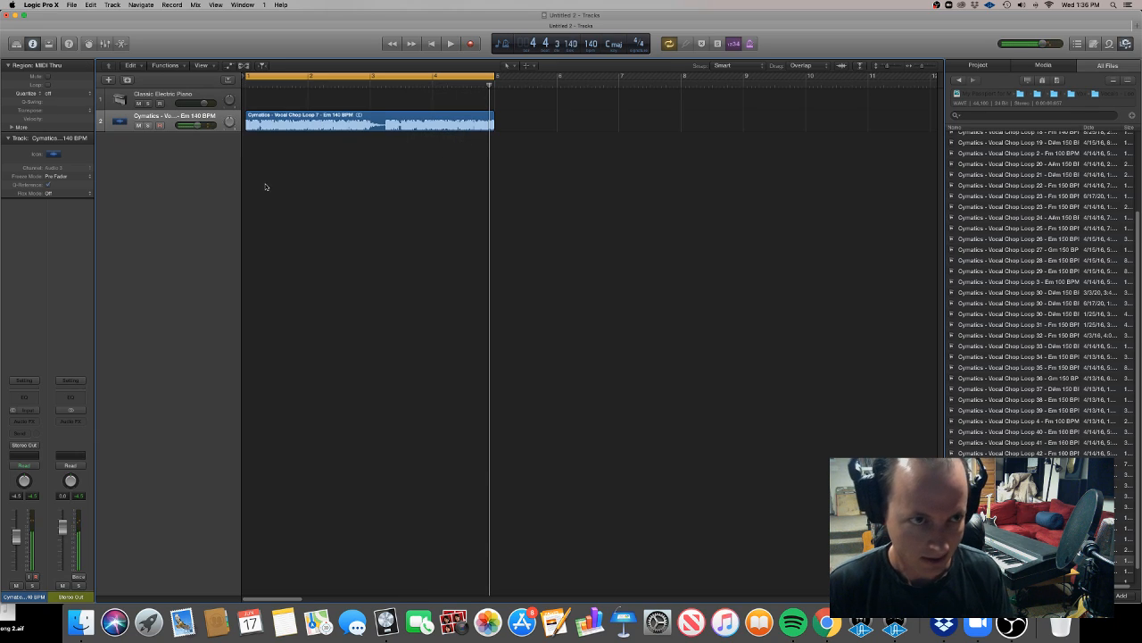
Create an empty MIDI region on the Classic Electric Piano track and extend it to the four-bar length of the vocal loop.
left_click(178, 118)
left_click(198, 97)
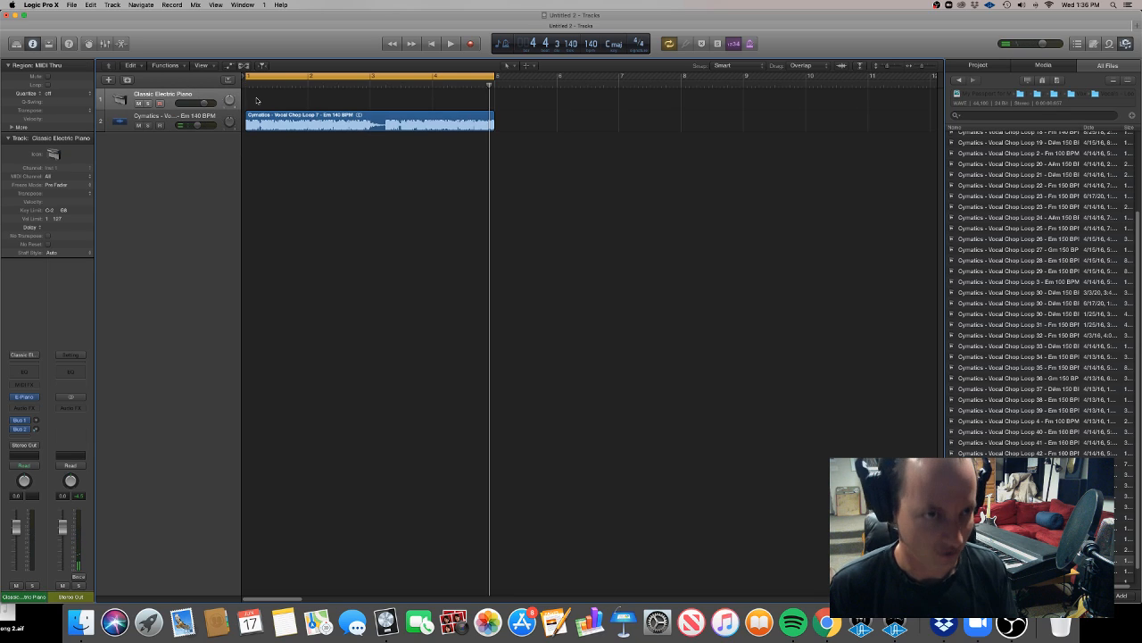
right_click(257, 100)
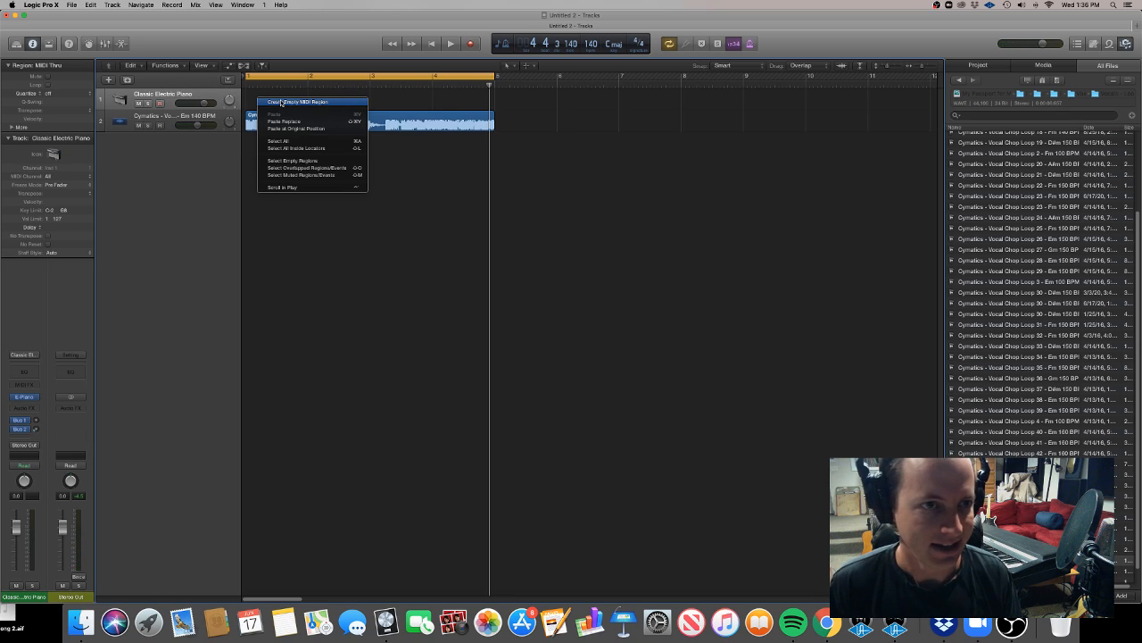
left_click(281, 102)
left_click_drag(306, 105, 491, 128)
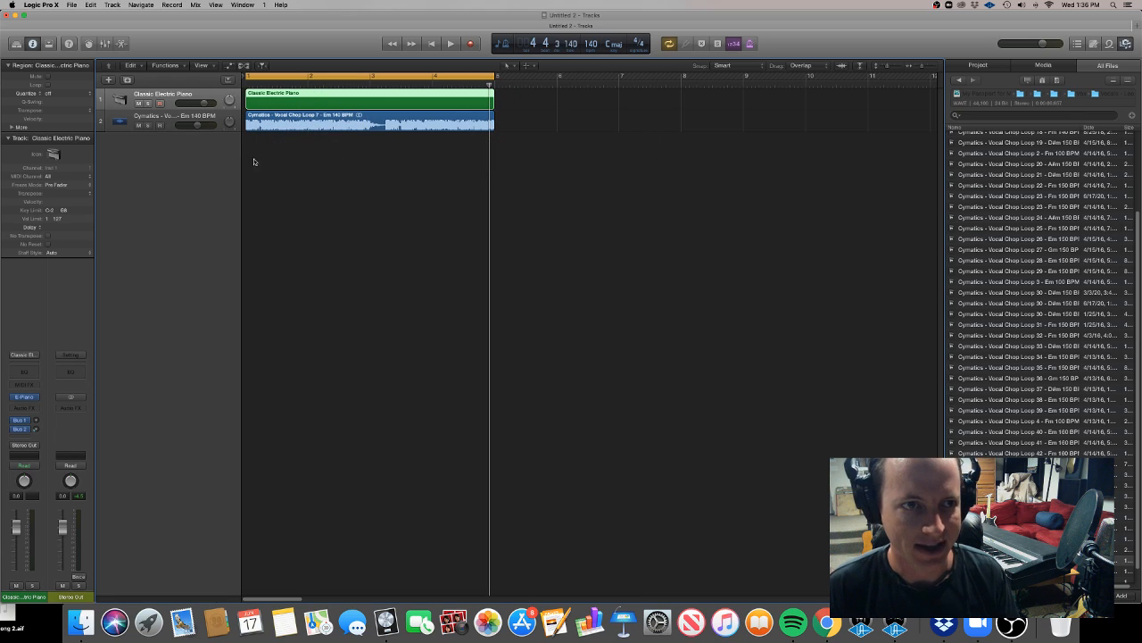
In an enlarged Piano Roll, draw an ascending A natural minor scale of one-beat notes from A2 to A3, starting at bar 1.
double_click(297, 104)
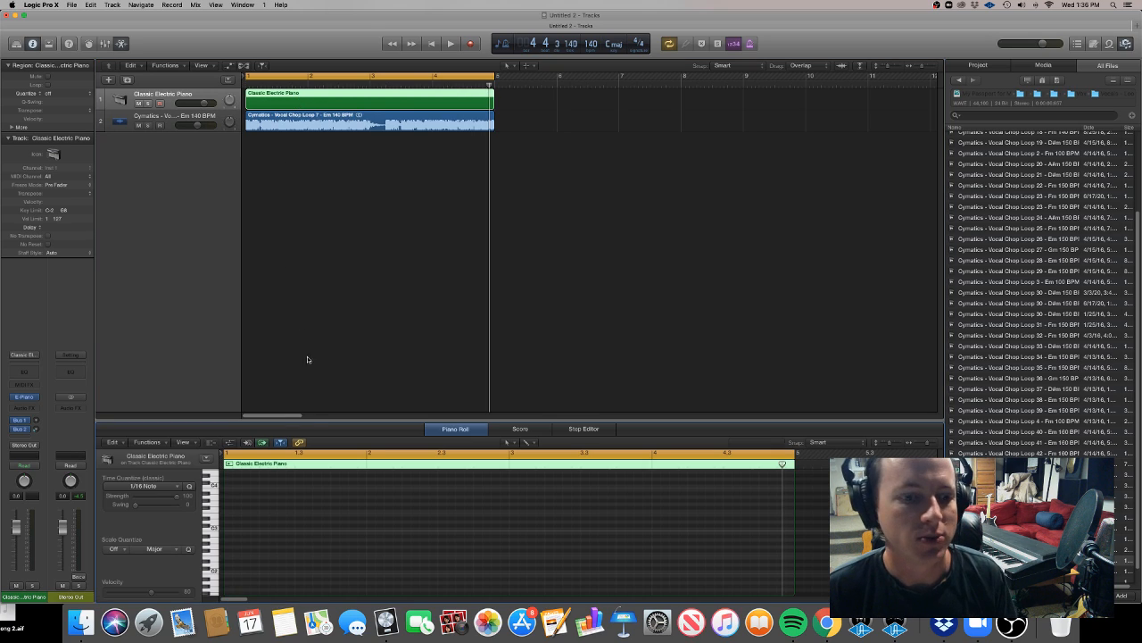
left_click_drag(334, 421, 340, 197)
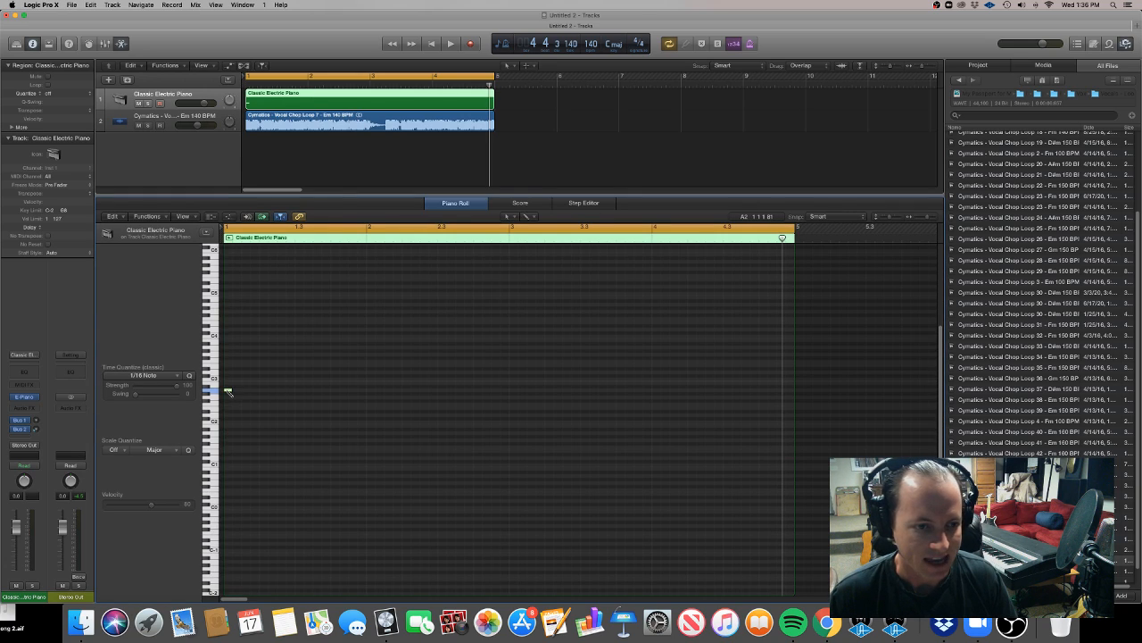
left_click_drag(225, 390, 258, 389)
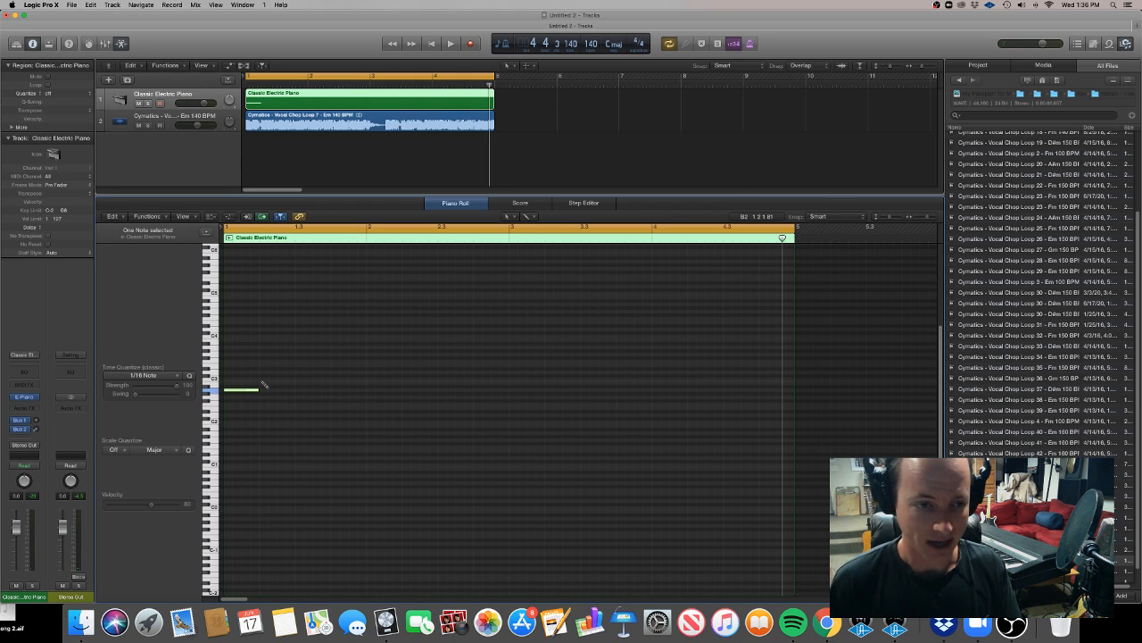
left_click(260, 383)
left_click(296, 379)
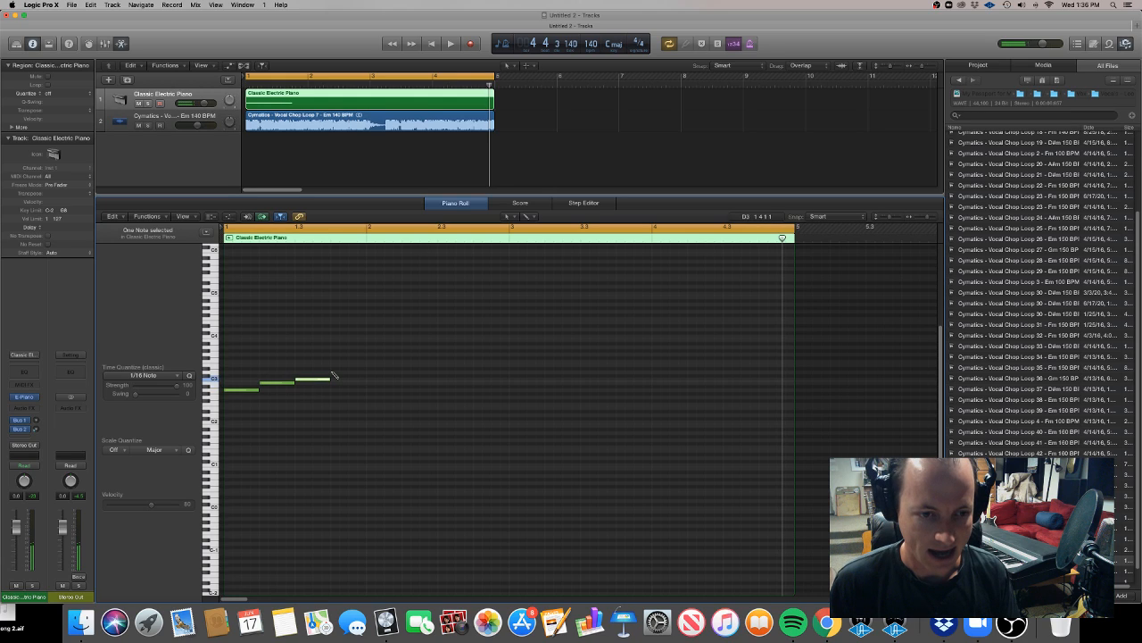
left_click(332, 372)
left_click(368, 365)
left_click(403, 360)
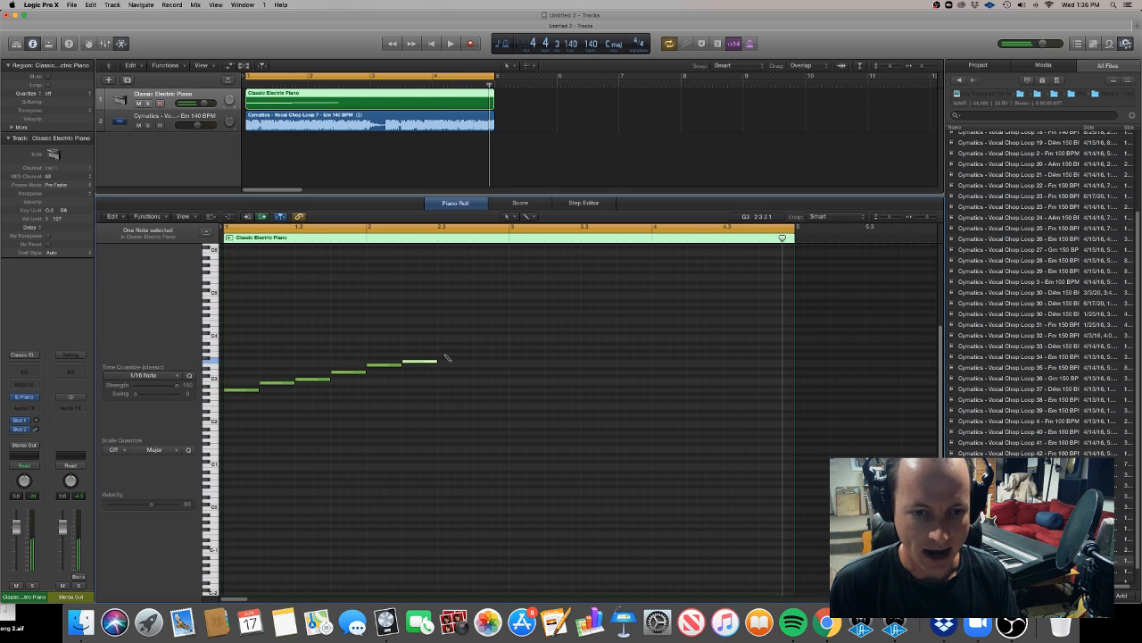
left_click(439, 355)
left_click(475, 347)
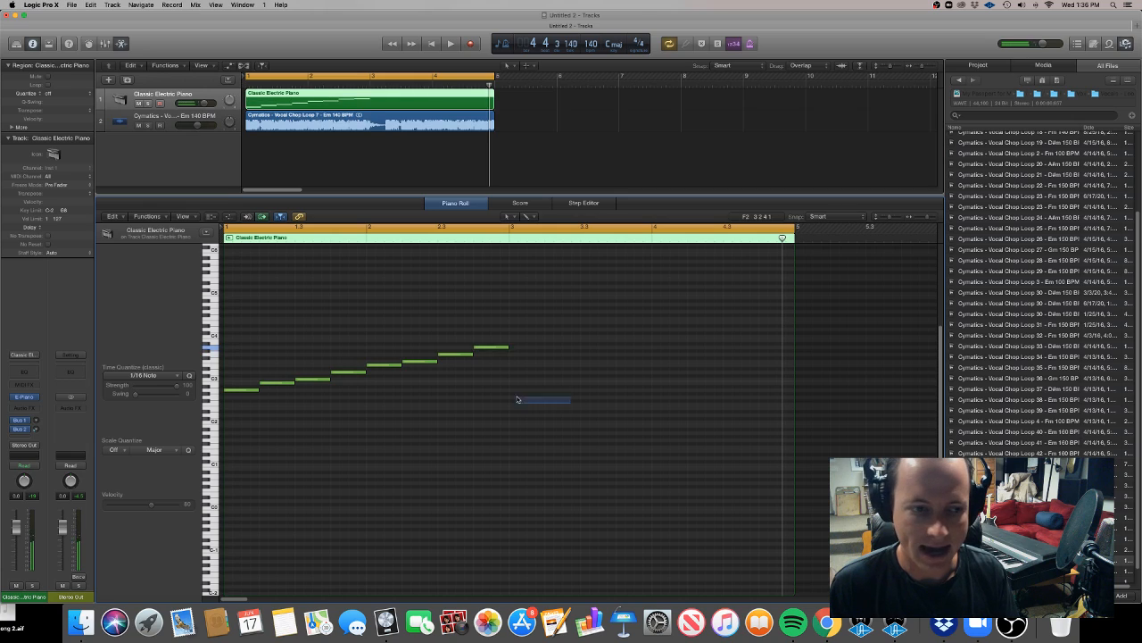
Transpose all the scale notes down five semitones so the scale starts on E2.
key("super+a")
left_click_drag(235, 392, 236, 410)
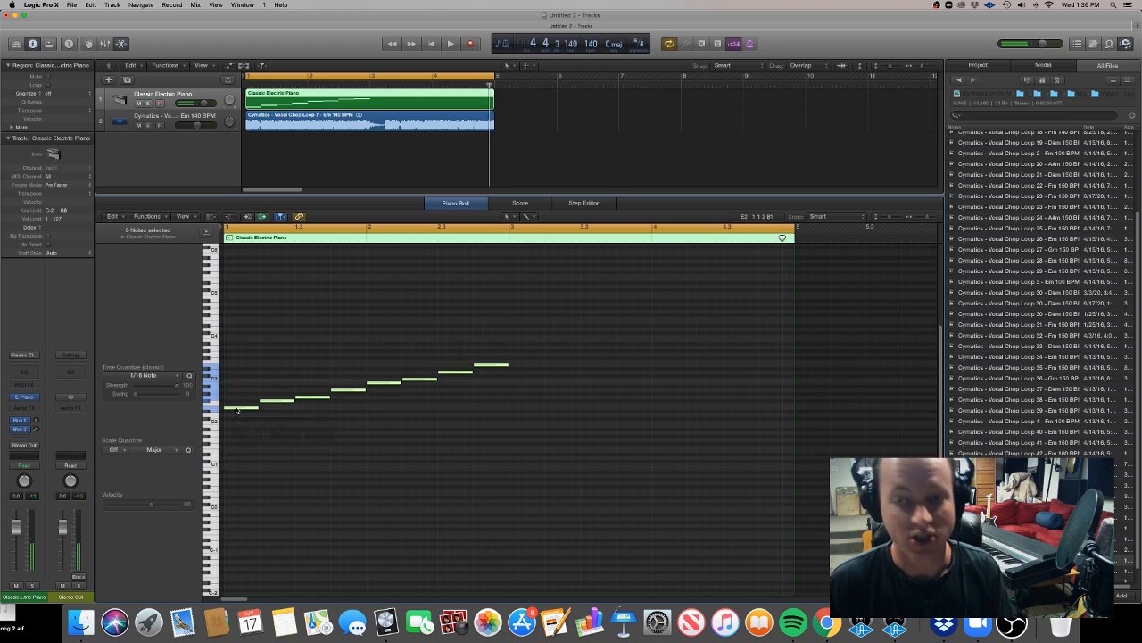
left_click(294, 421)
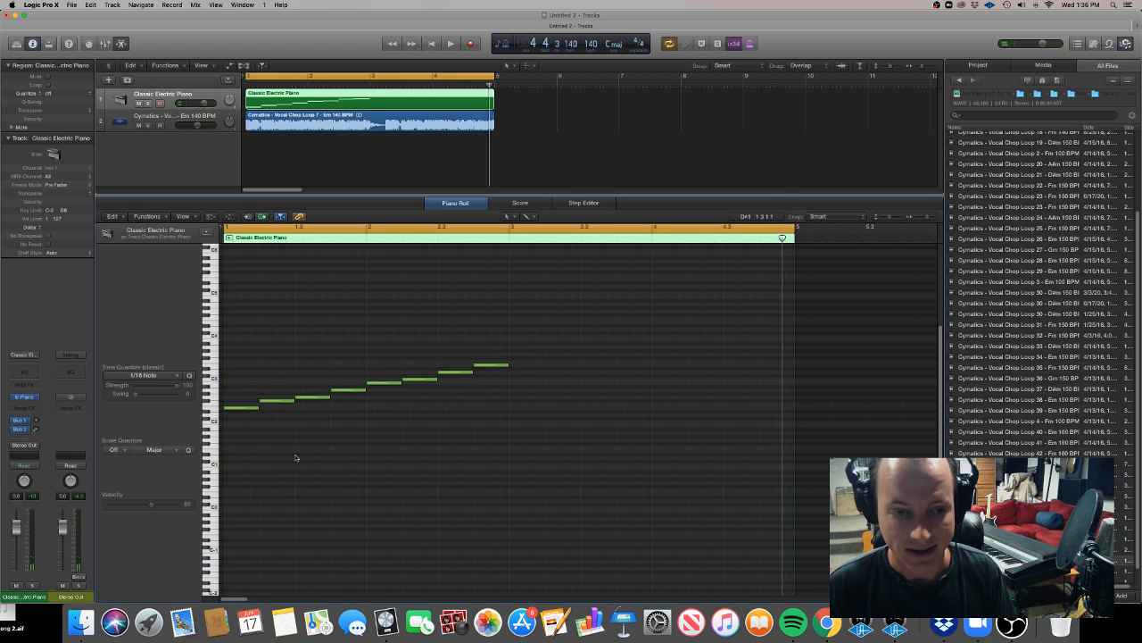
left_click(275, 400)
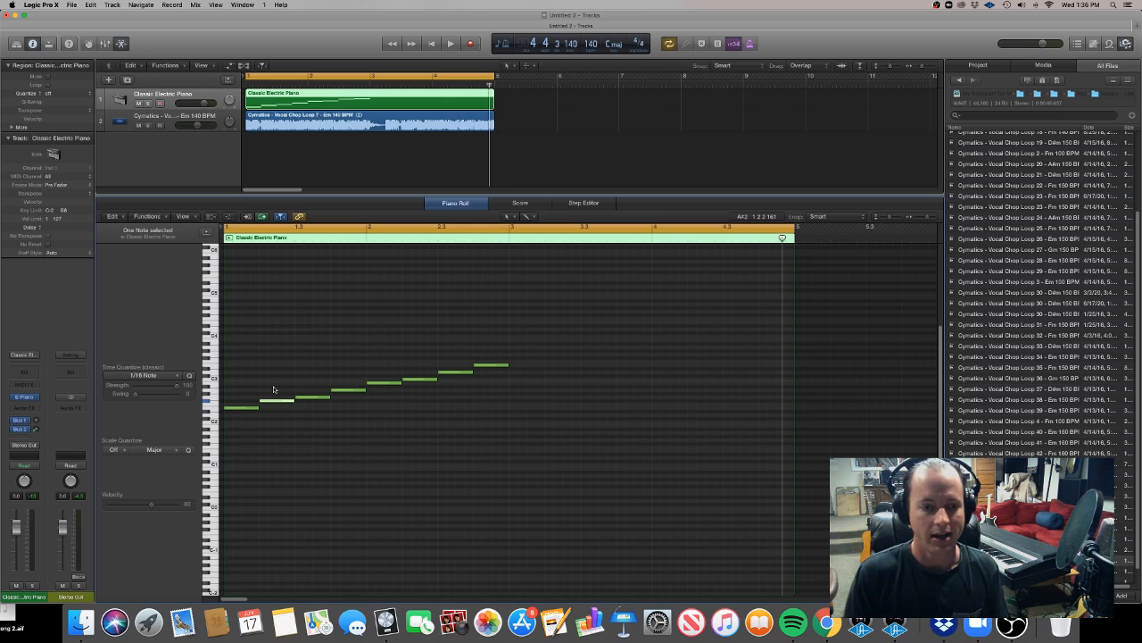
left_click(349, 477)
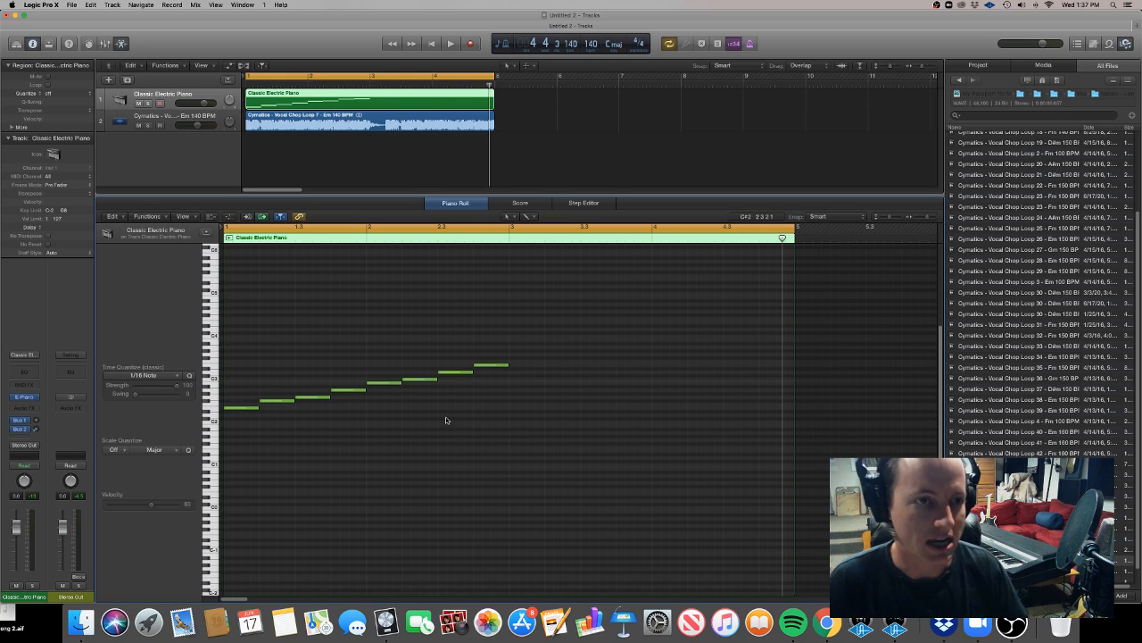
Solo the Classic Electric Piano track and play back the scale through bar 2.
left_click(148, 103)
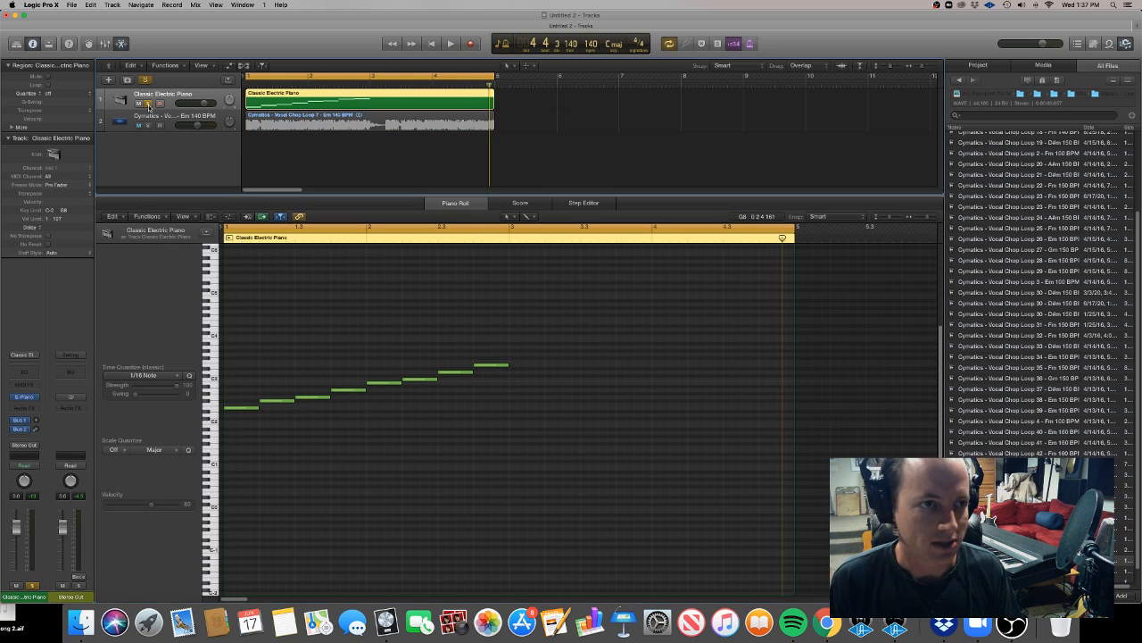
key("space")
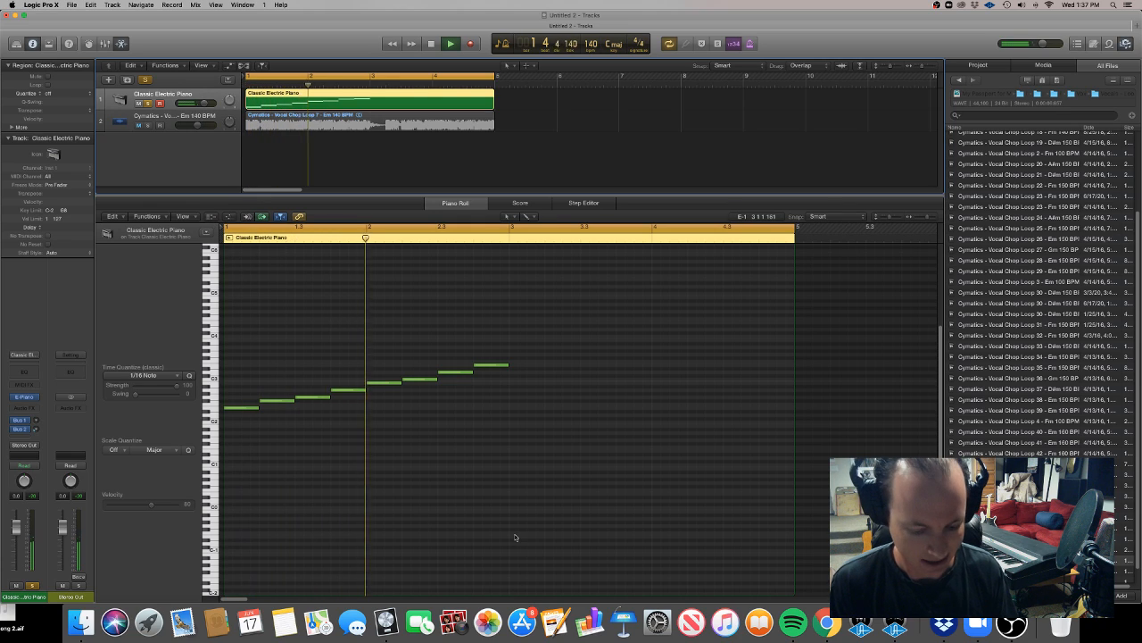
key("space")
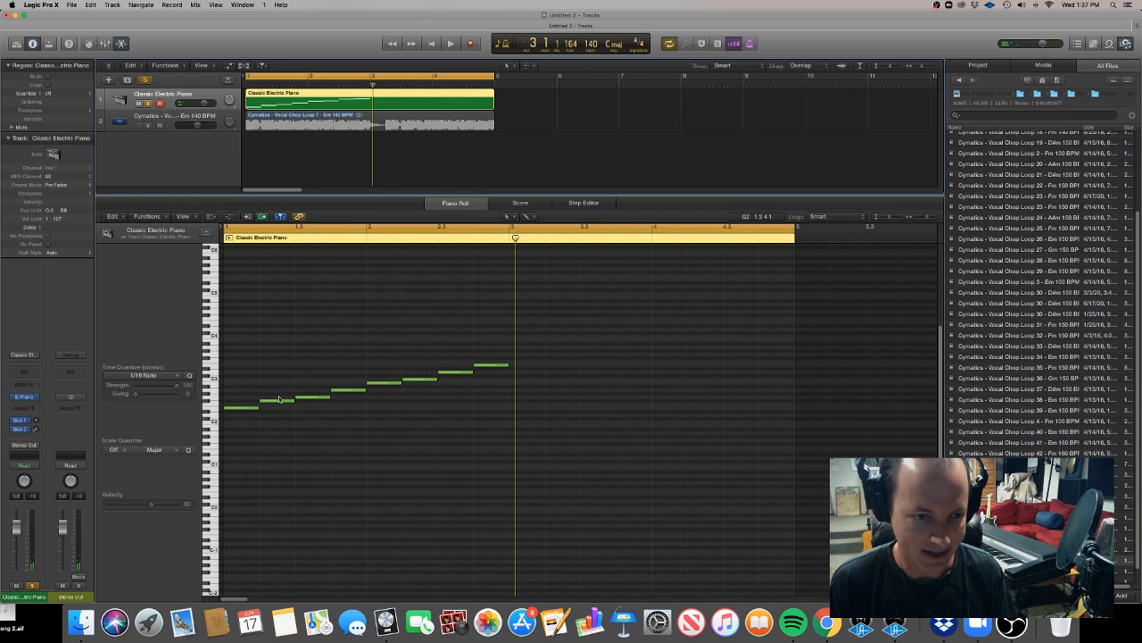
Stack G2 and B2 above the E2 note at bar 1 to build an E minor triad, comparing them with the matching scale notes.
left_click_drag(226, 404, 231, 382)
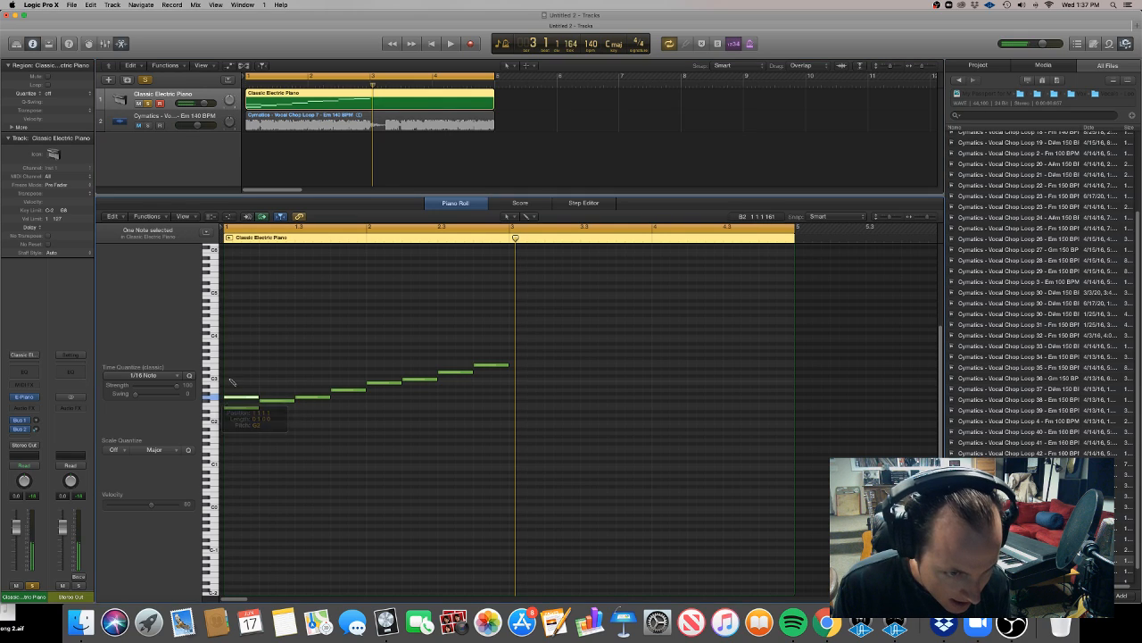
left_click(230, 382, "super")
left_click(236, 398)
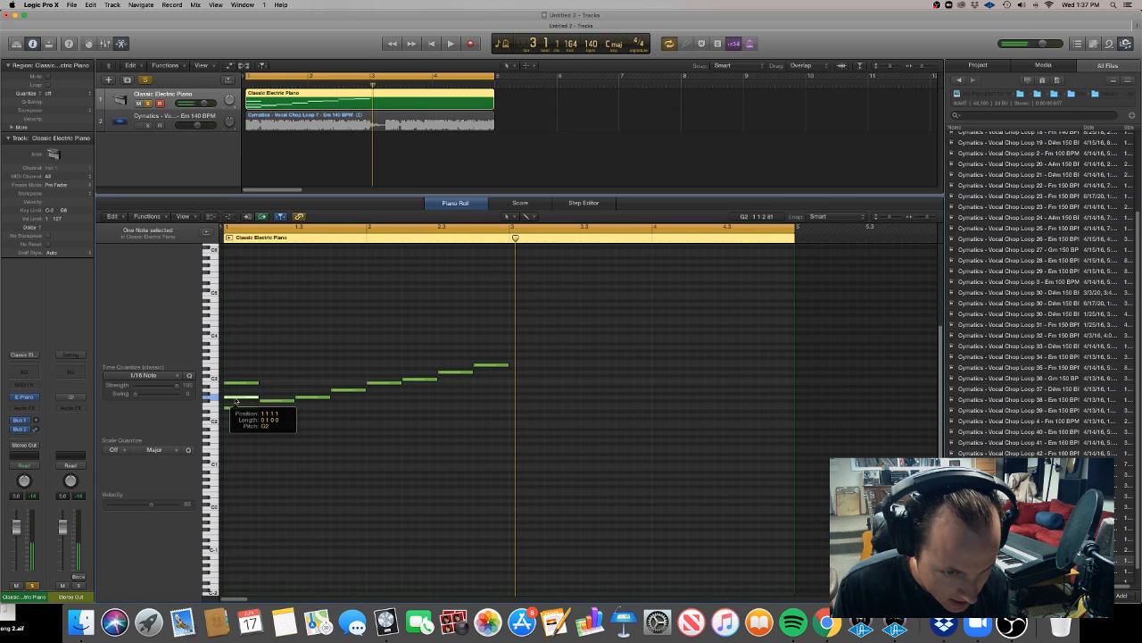
left_click(308, 398)
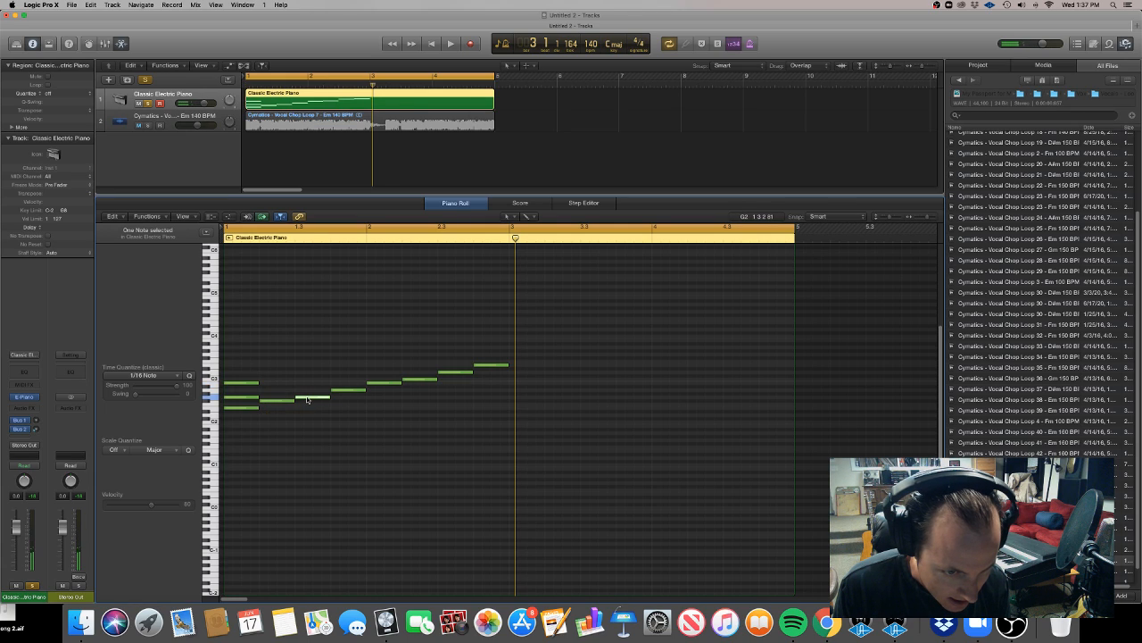
left_click(241, 386)
left_click(371, 386)
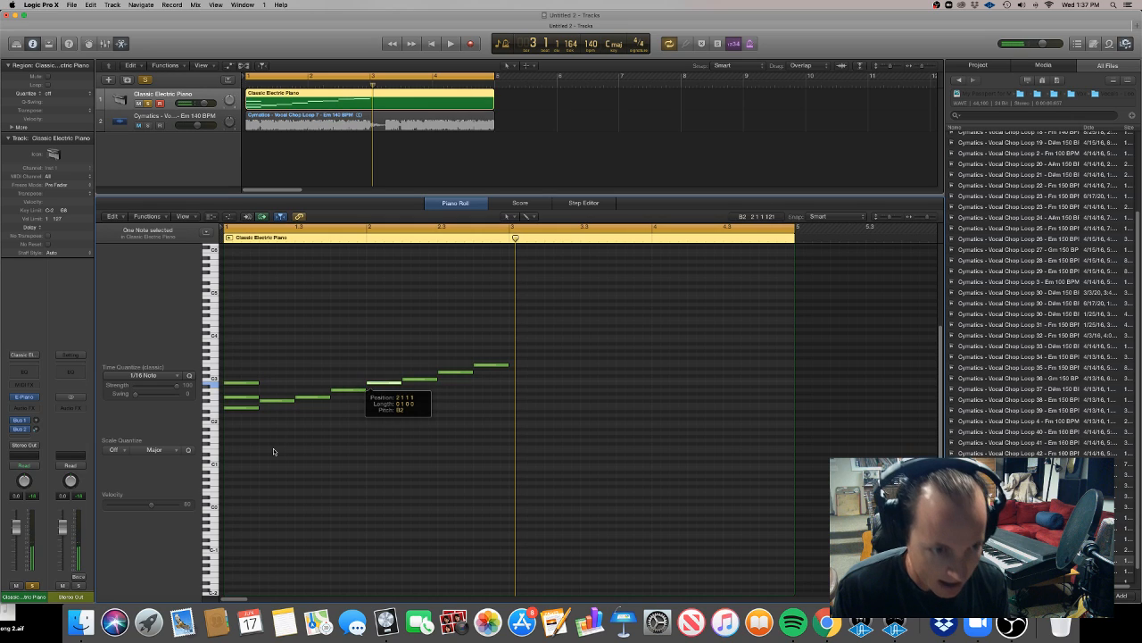
Delete the seven scale notes after the first chord and lengthen the E minor triad to fill bar 1.
left_click_drag(273, 462, 514, 322)
key("Delete")
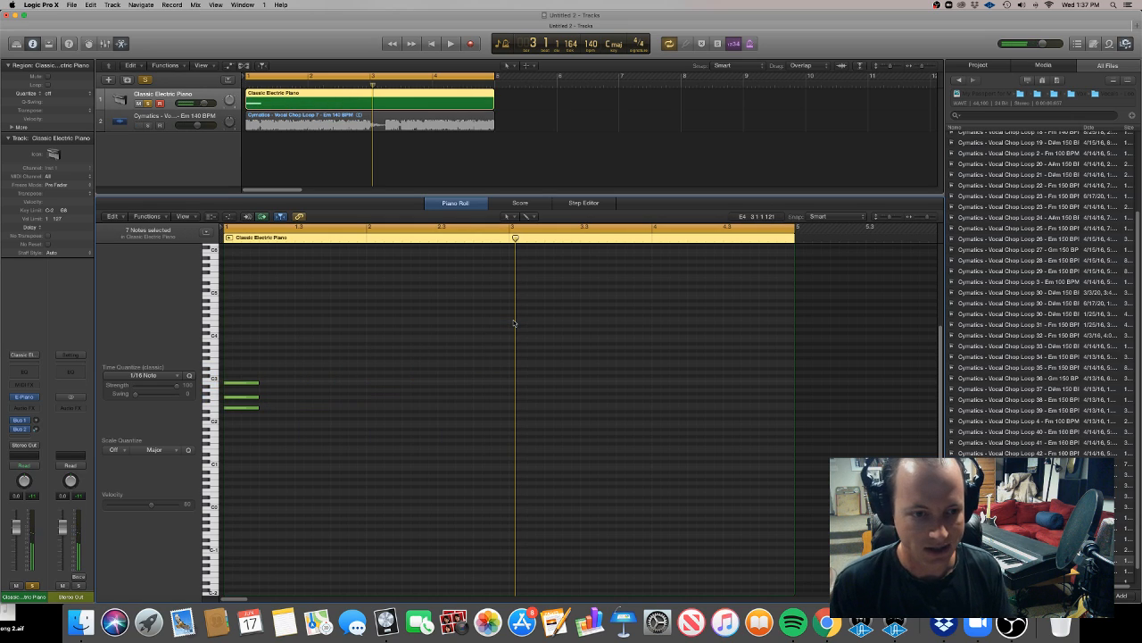
left_click_drag(292, 436, 366, 384)
left_click(375, 405)
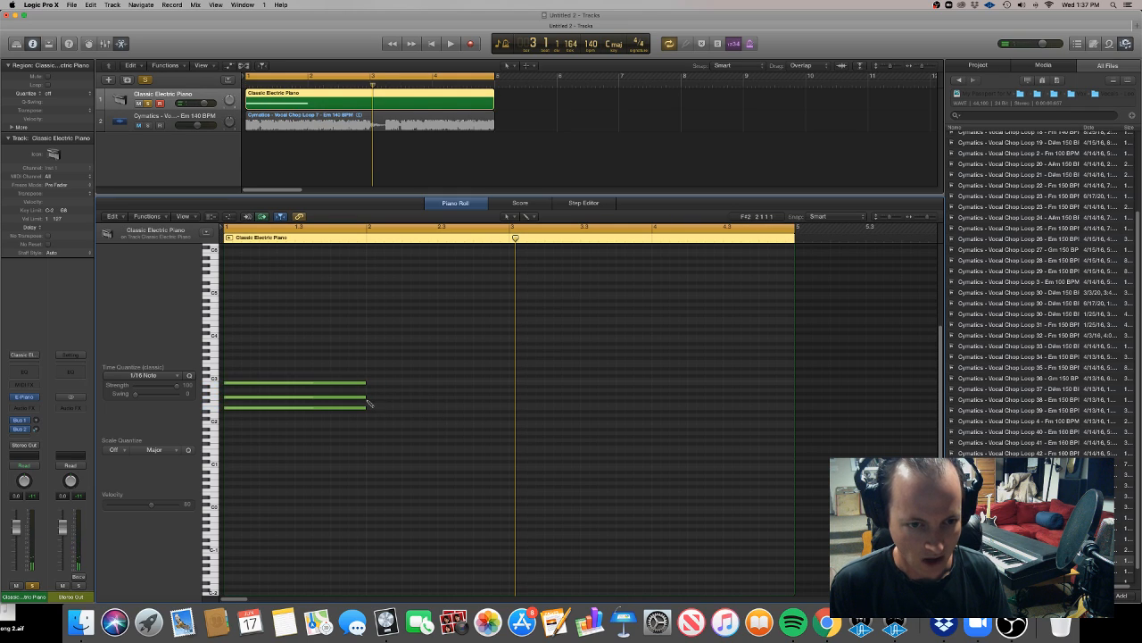
Add a one-bar F# diminished triad at bar 2 using F#2, A2 and C3.
left_click(369, 401)
left_click(369, 390)
left_click(370, 379)
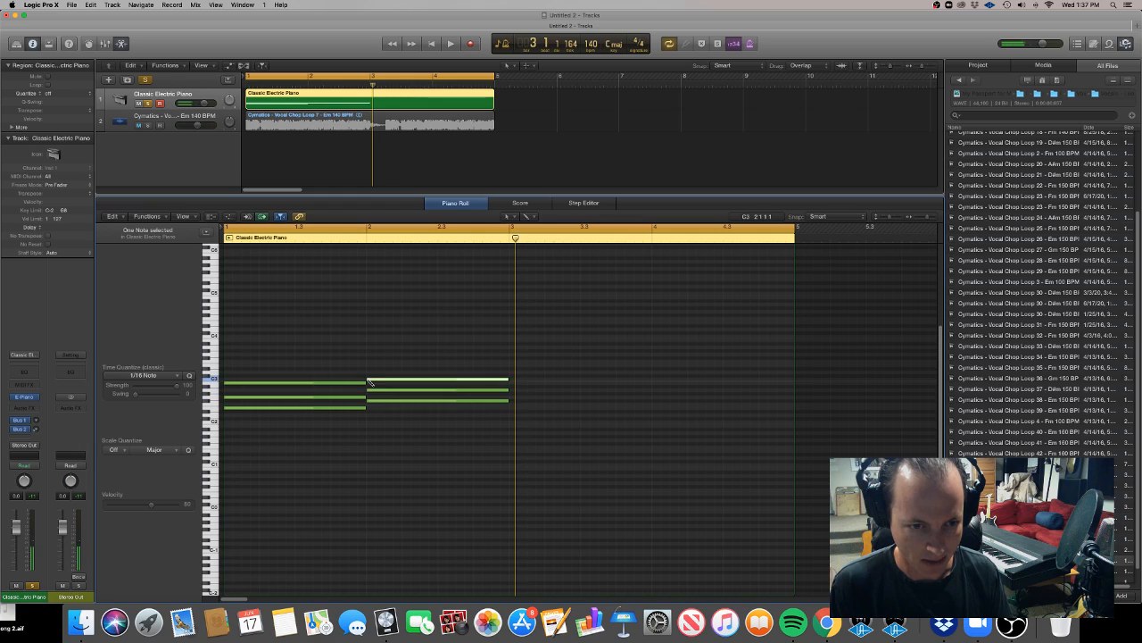
Add a one-bar G major triad at bar 3 using G2, B2 and D3.
left_click(511, 397)
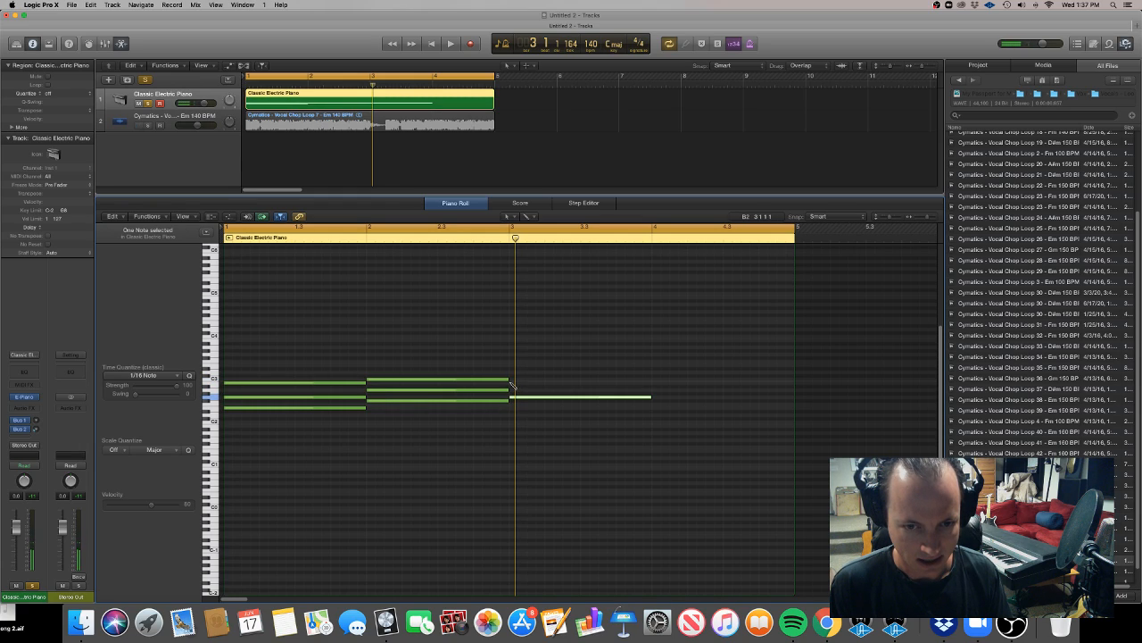
left_click(511, 383)
left_click(511, 373)
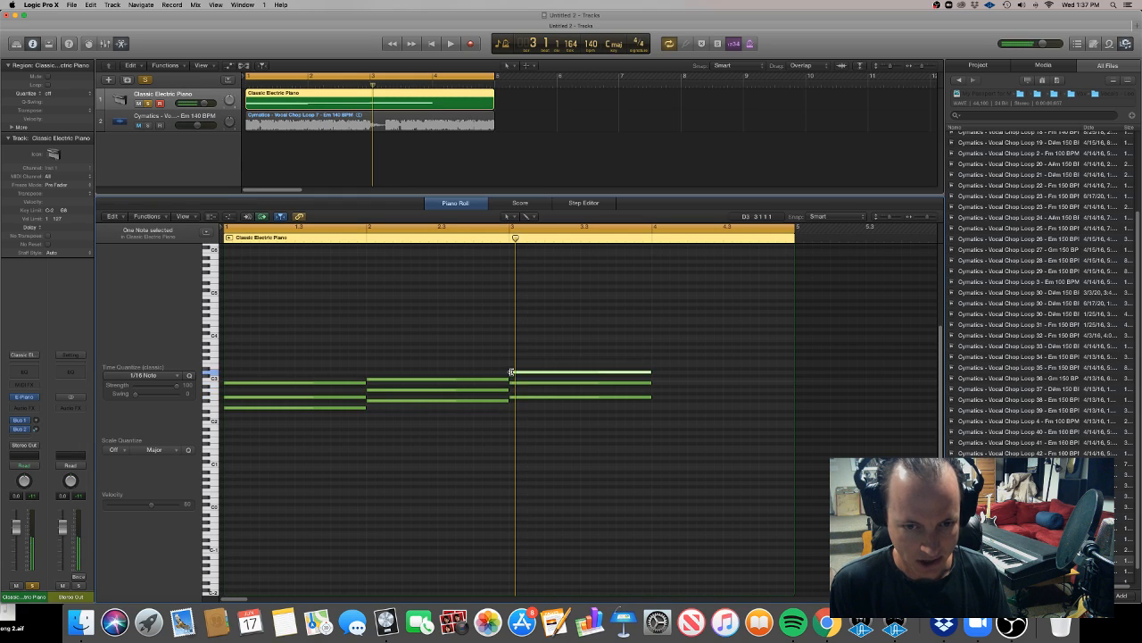
Add a one-bar A minor triad at bar 4 using A2, C3 and E3.
left_click(654, 391)
left_click(654, 381)
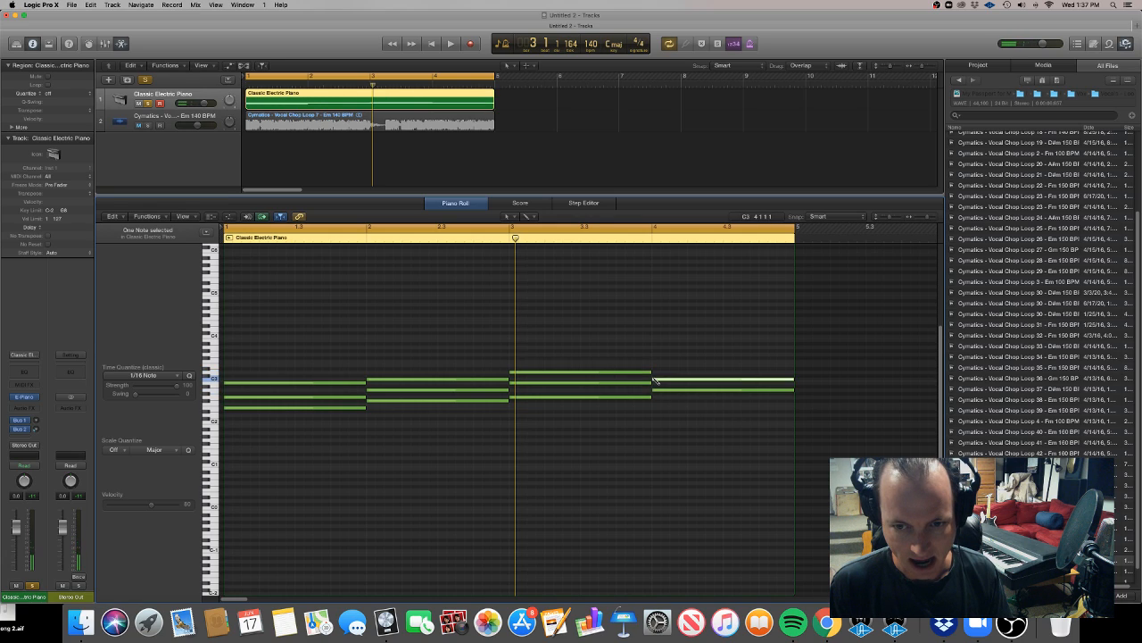
left_click(655, 365)
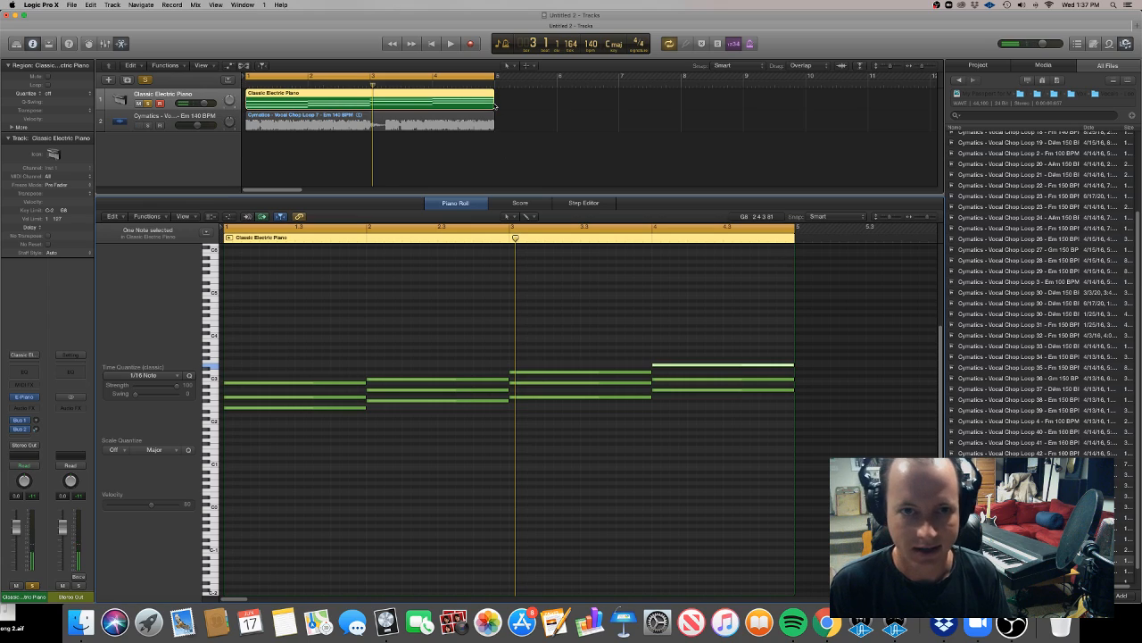
Extend the electric piano region and cycle range to bar 8, and add a one-bar B minor triad at bar 5 using B2, D3 and F#3.
left_click_drag(492, 98, 675, 108)
left_click_drag(493, 77, 680, 87)
scroll(658, 446, "right", 5)
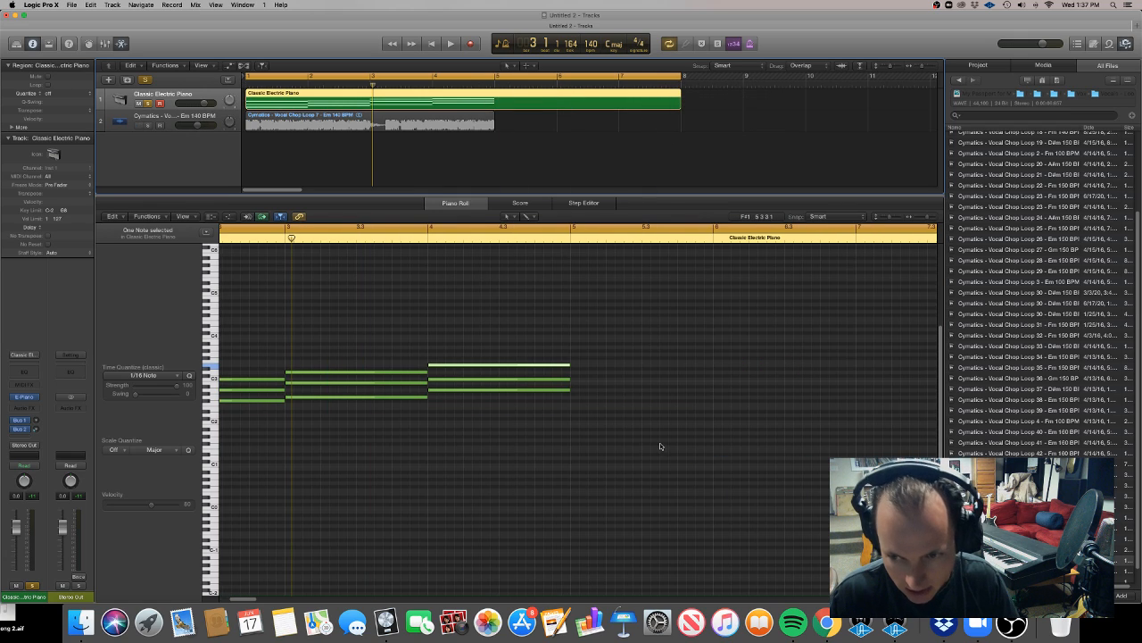
left_click(575, 384)
left_click(573, 373)
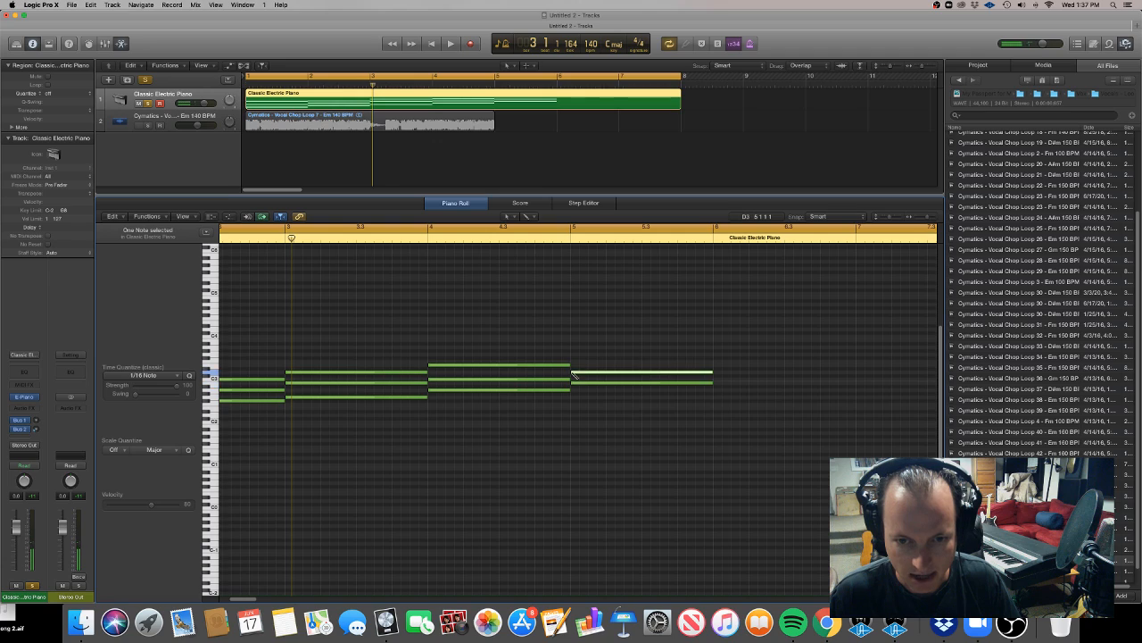
left_click(572, 357)
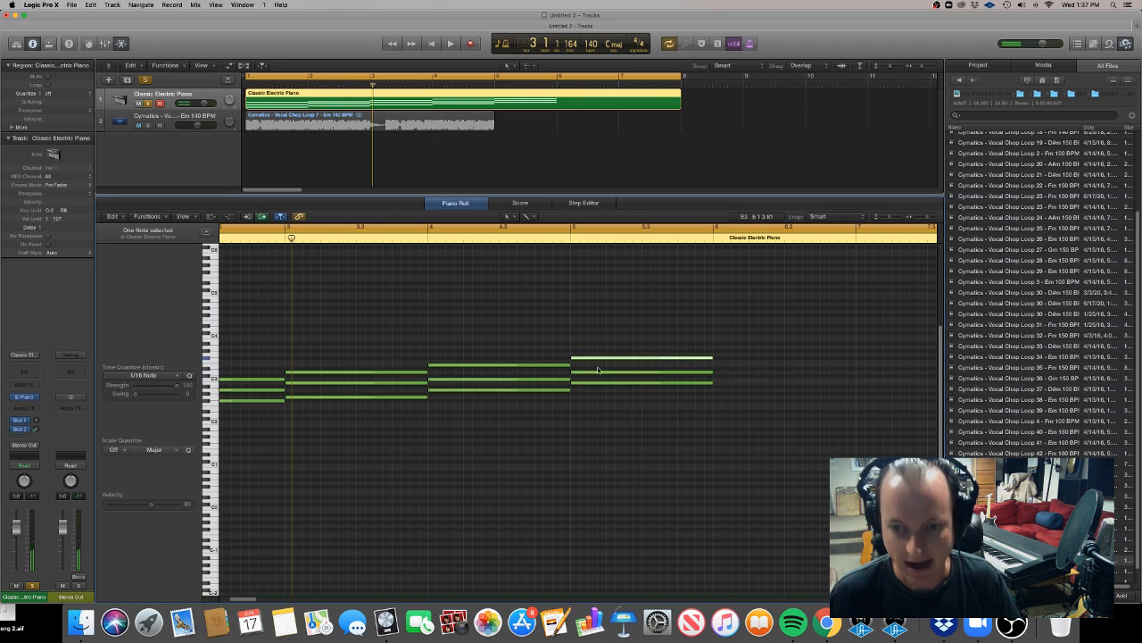
Add a one-bar C major triad at bar 6 using C3, E3 and G3.
left_click(717, 375)
left_click_drag(718, 378, 718, 382)
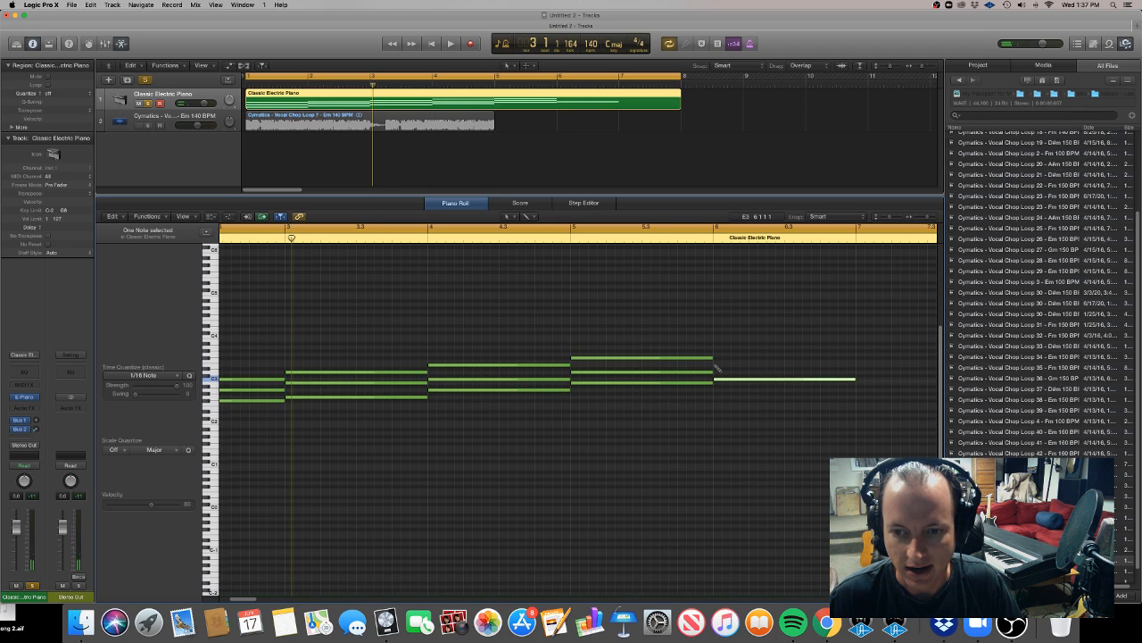
left_click(716, 365)
left_click(716, 356)
Add a one-bar D major triad at bar 7 using D3, F#3 and A3.
scroll(732, 362, "right", 5)
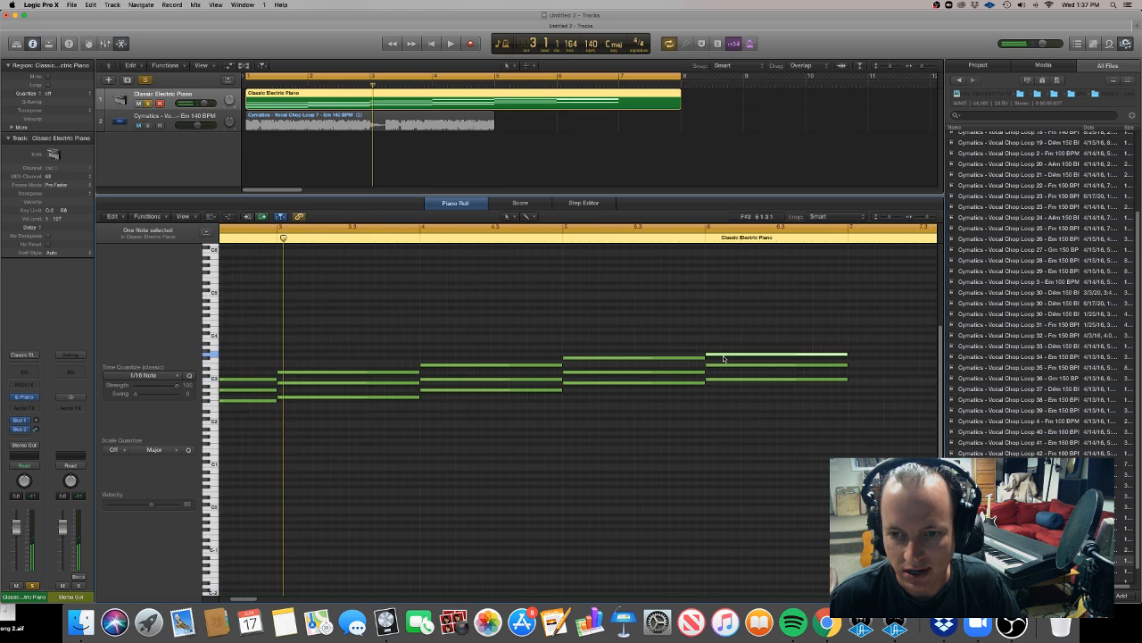
left_click(754, 372)
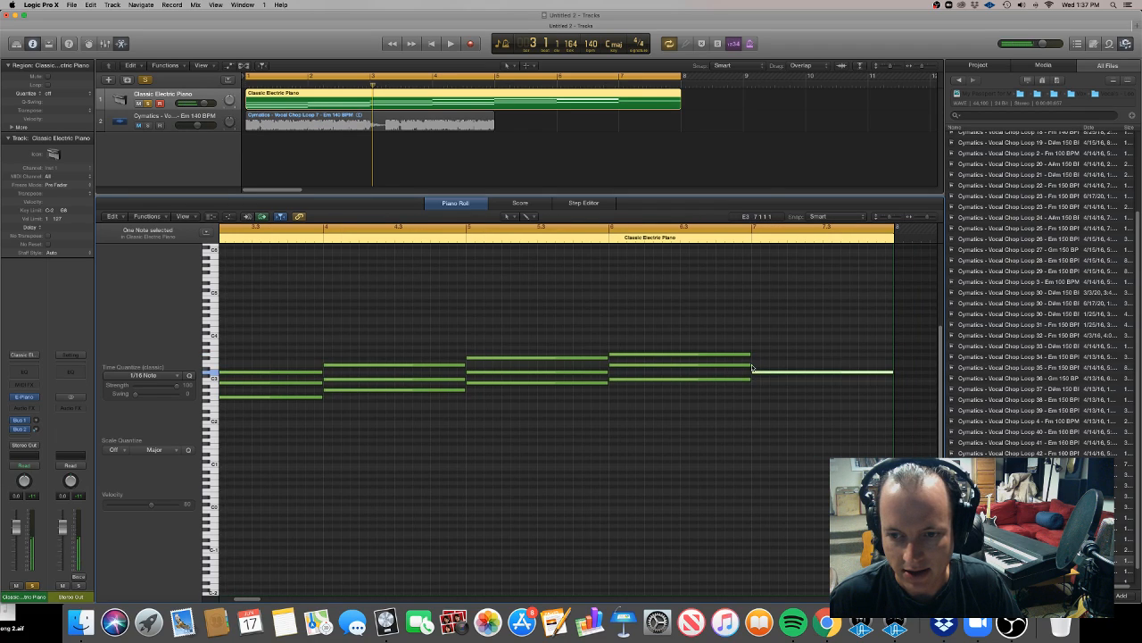
left_click(754, 358)
left_click(755, 347)
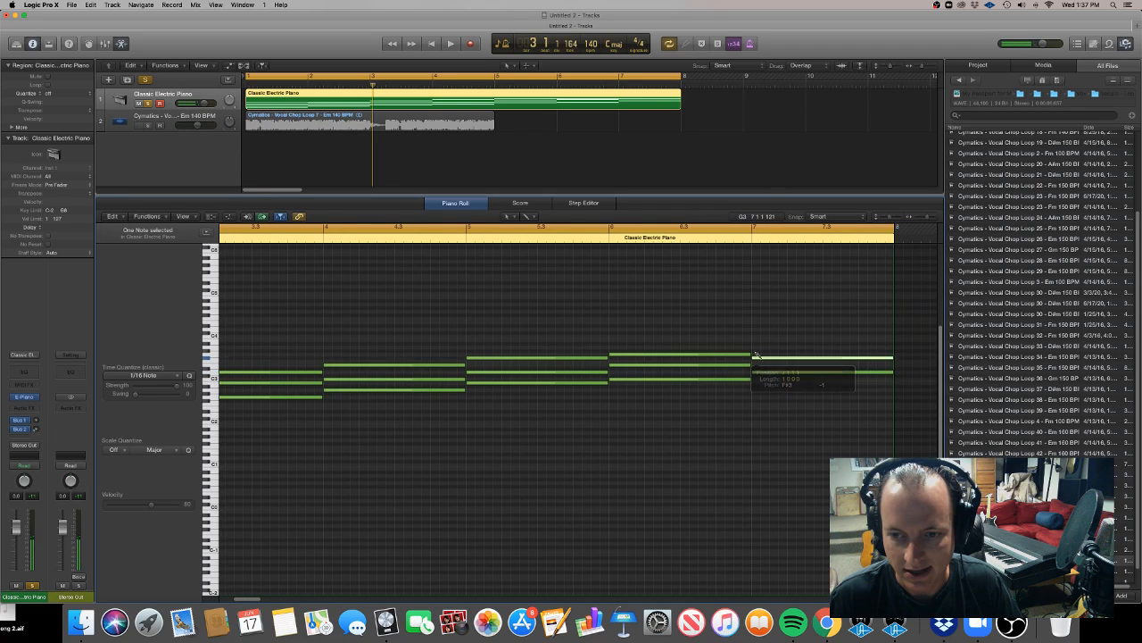
Show the whole region with no notes selected and play all seven chords from bar 1.
scroll(757, 350, "right", 5)
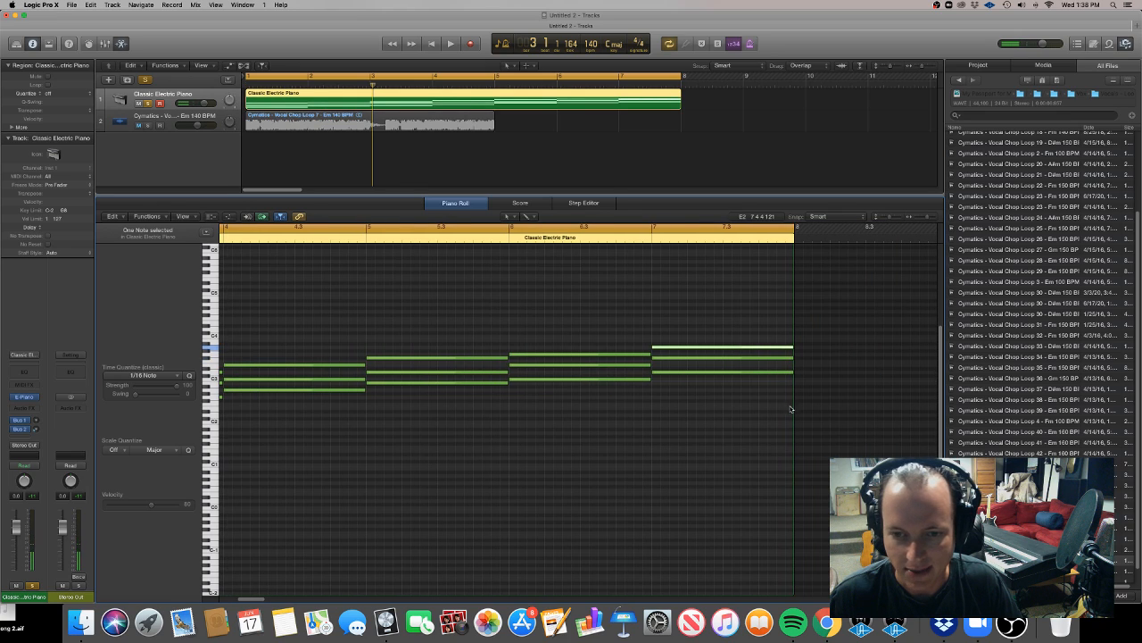
scroll(722, 388, "down", 5)
scroll(722, 391, "left", 5)
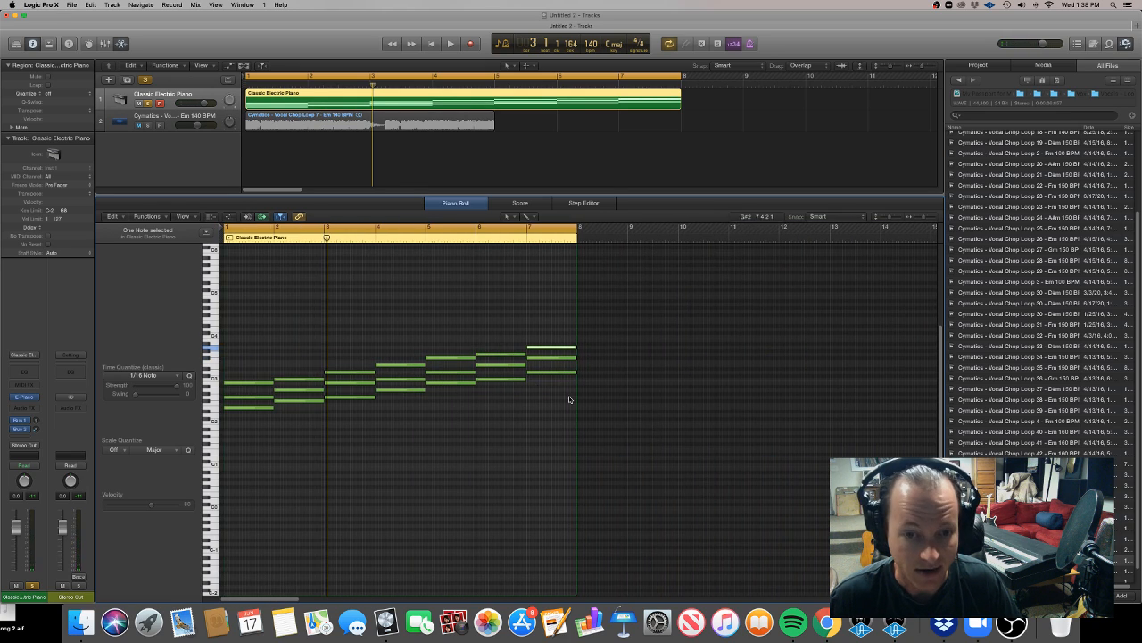
left_click(542, 363)
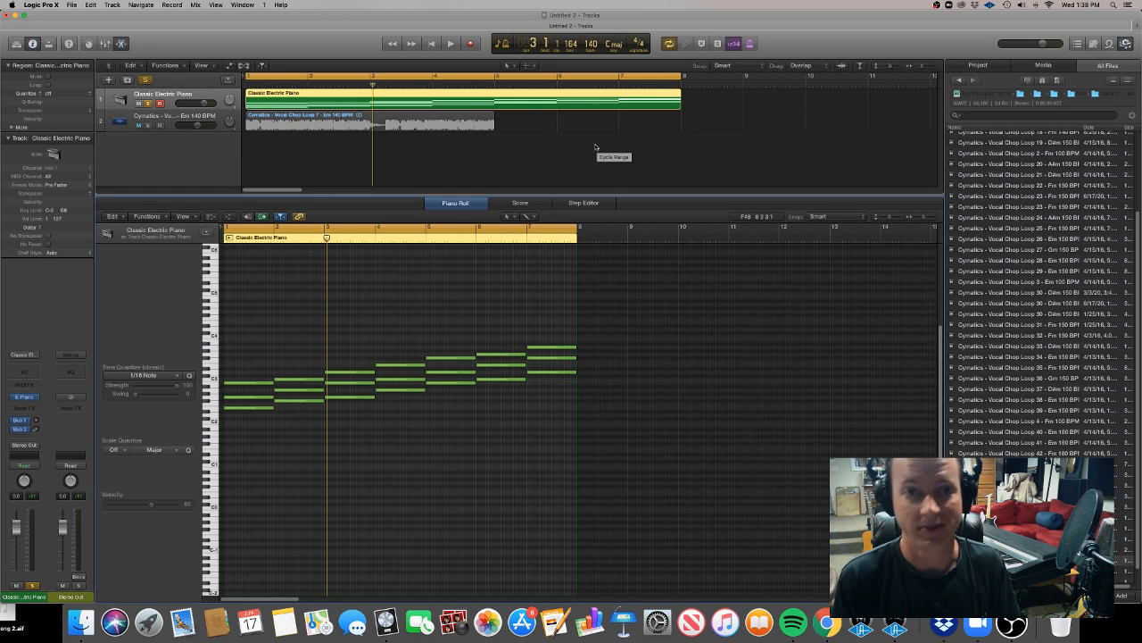
key("Return")
key("space")
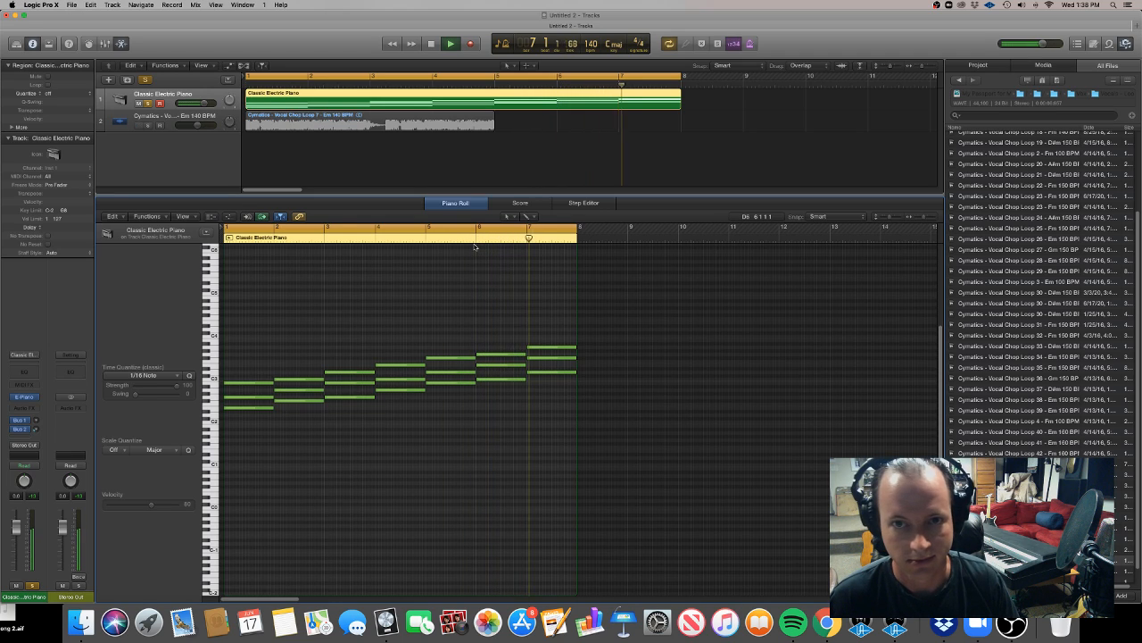
key("space")
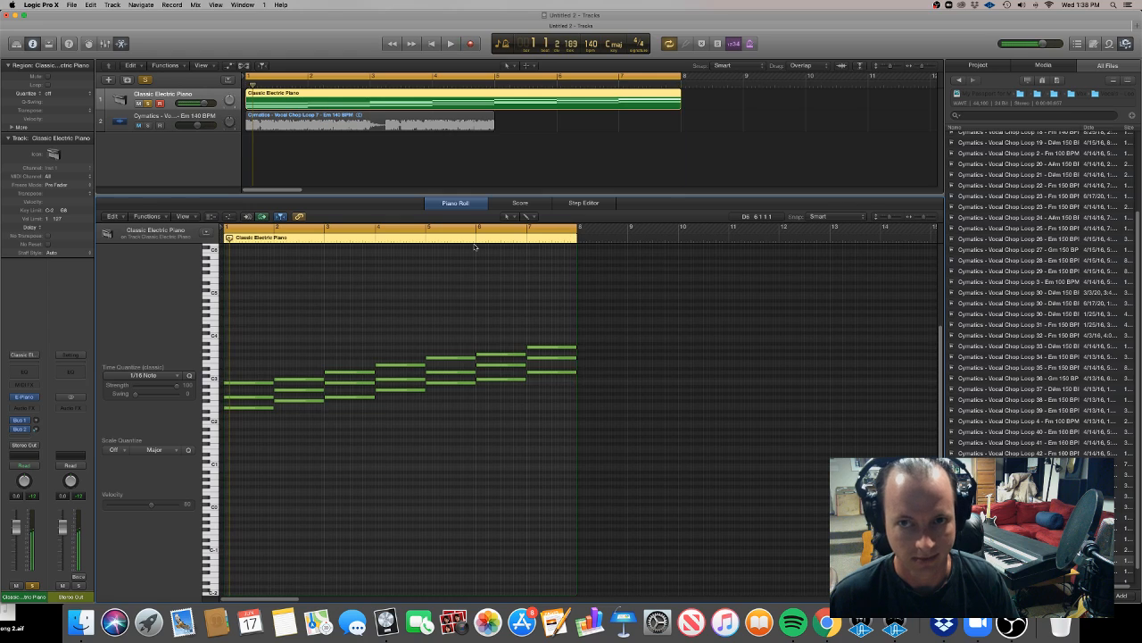
Split the electric piano region at every bar line from bar 2 to bar 7 into seven one-chord regions.
double_click(305, 99)
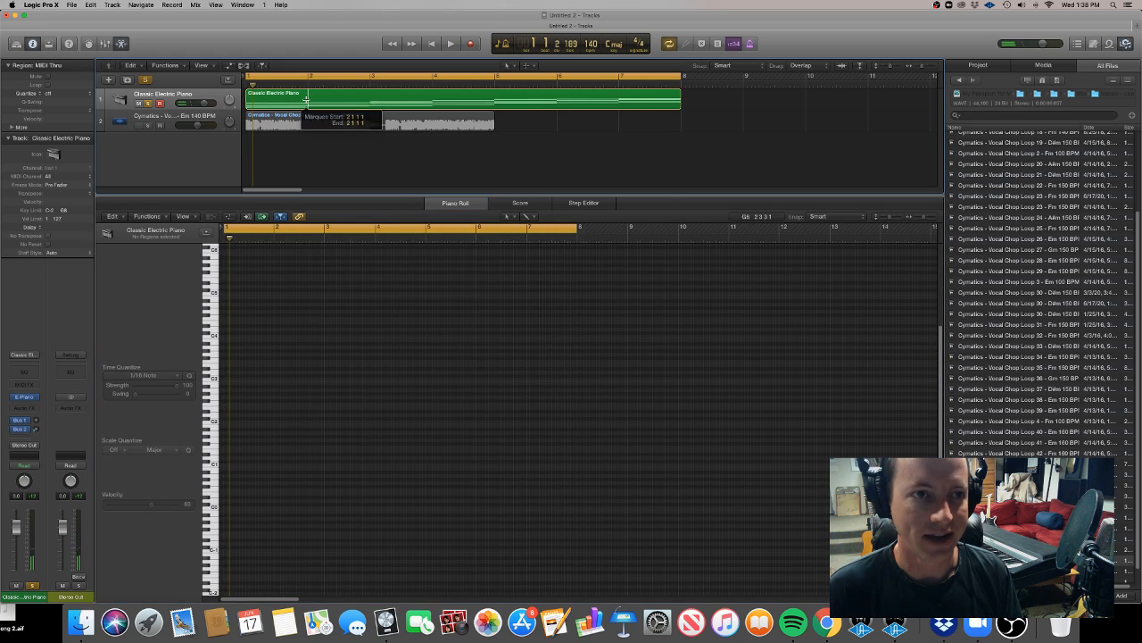
double_click(370, 99)
double_click(428, 99)
double_click(432, 99)
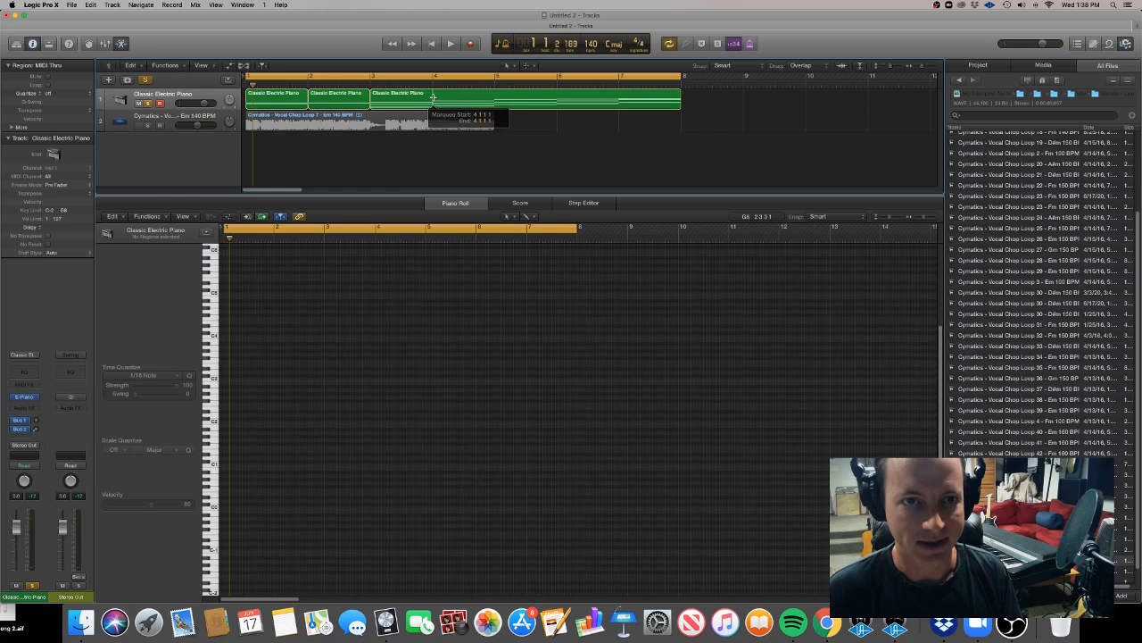
double_click(494, 99)
double_click(557, 99)
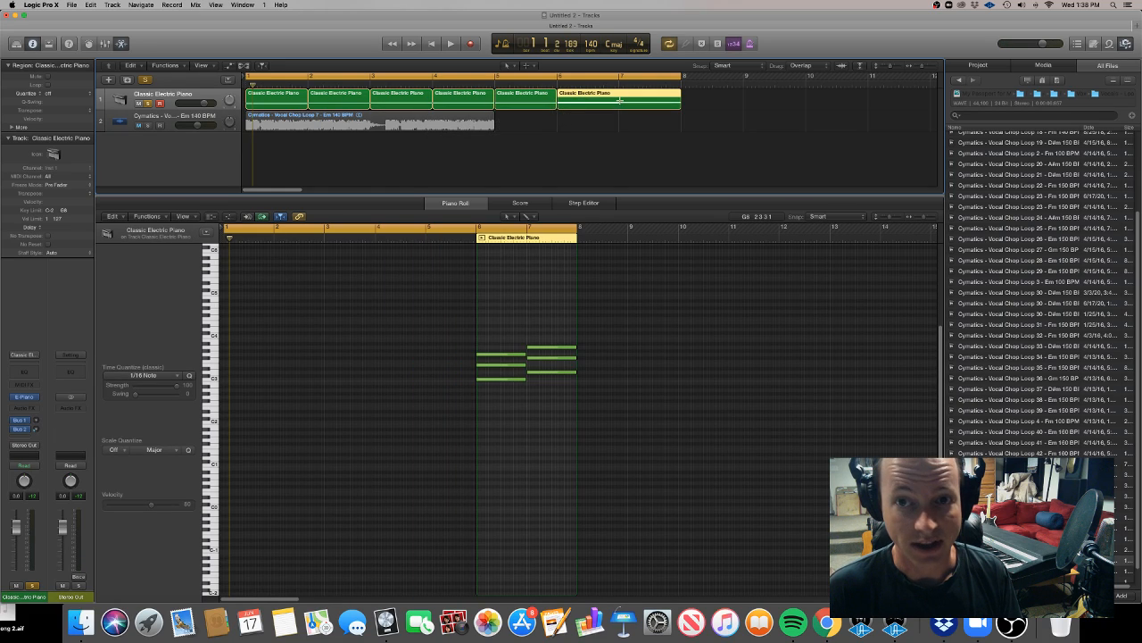
double_click(619, 100)
Move the six chord regions after E minor to start at bar 8, and loop the E minor region up to bar 5.
left_click_drag(718, 106, 685, 101)
left_click(273, 102)
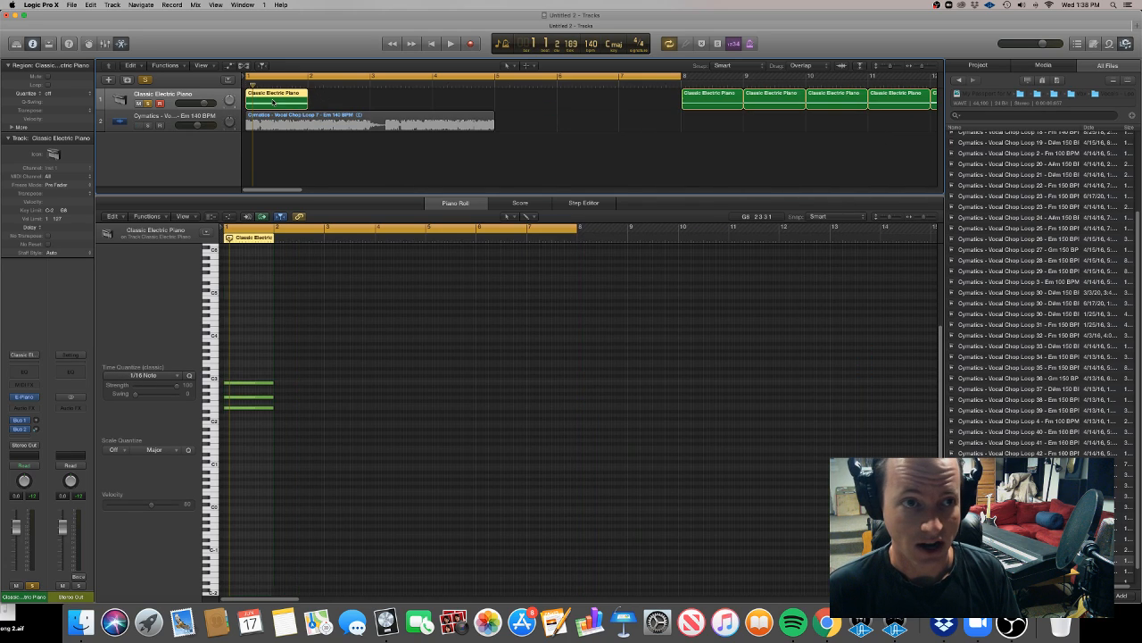
left_click_drag(310, 98, 494, 111)
Solo the vocal chop track, lower its volume, and play it together with the looped E minor chord.
left_click(149, 126)
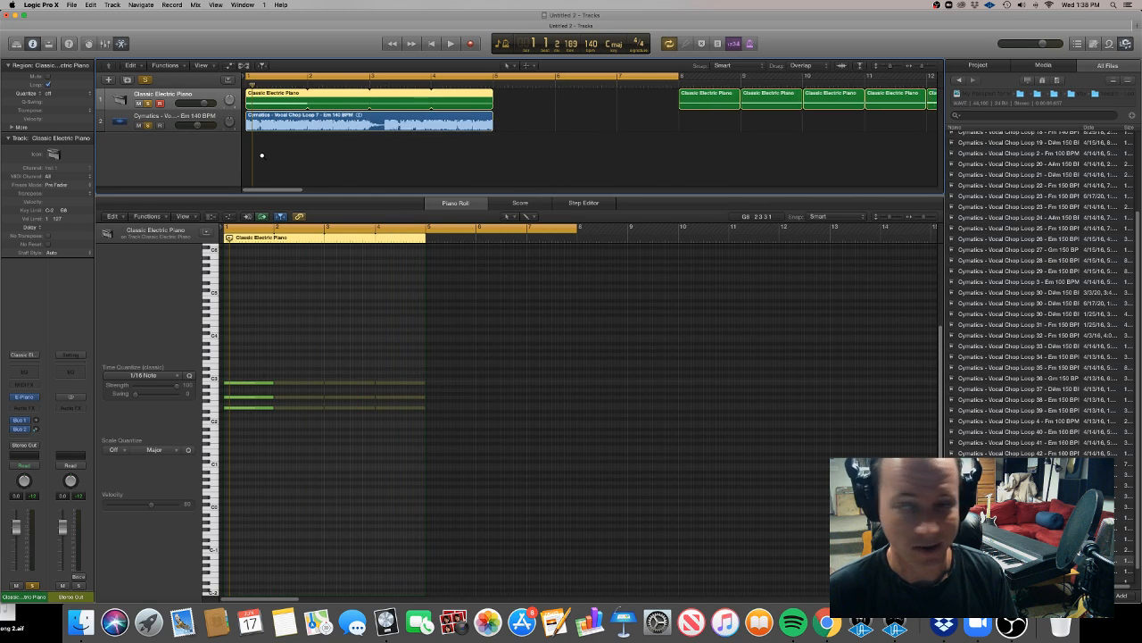
scroll(272, 160, "down", 5)
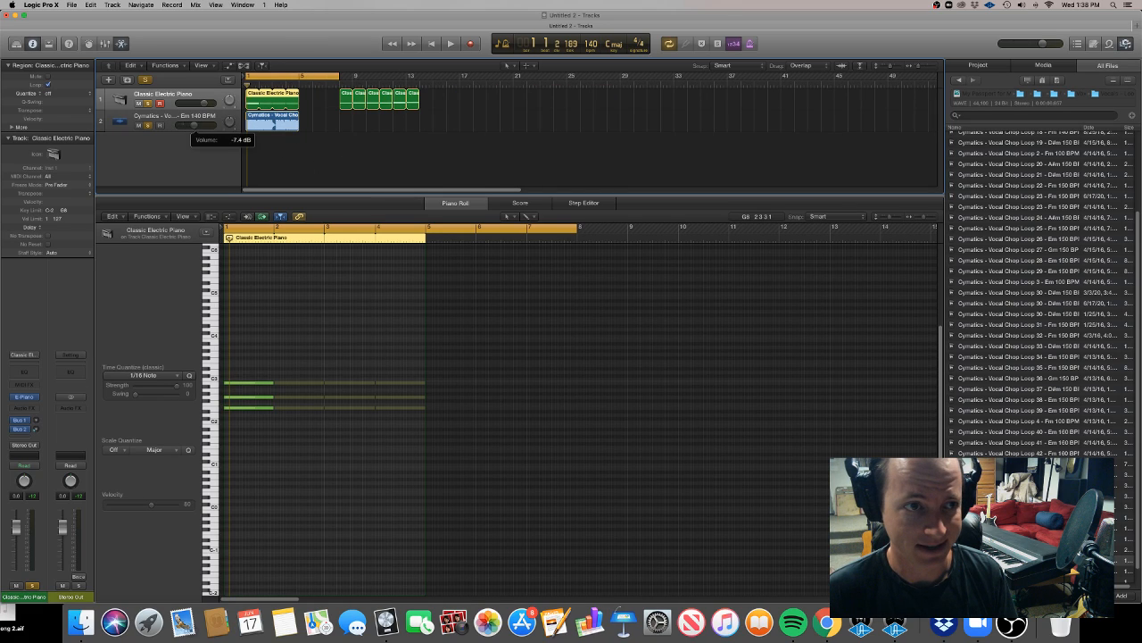
key("space")
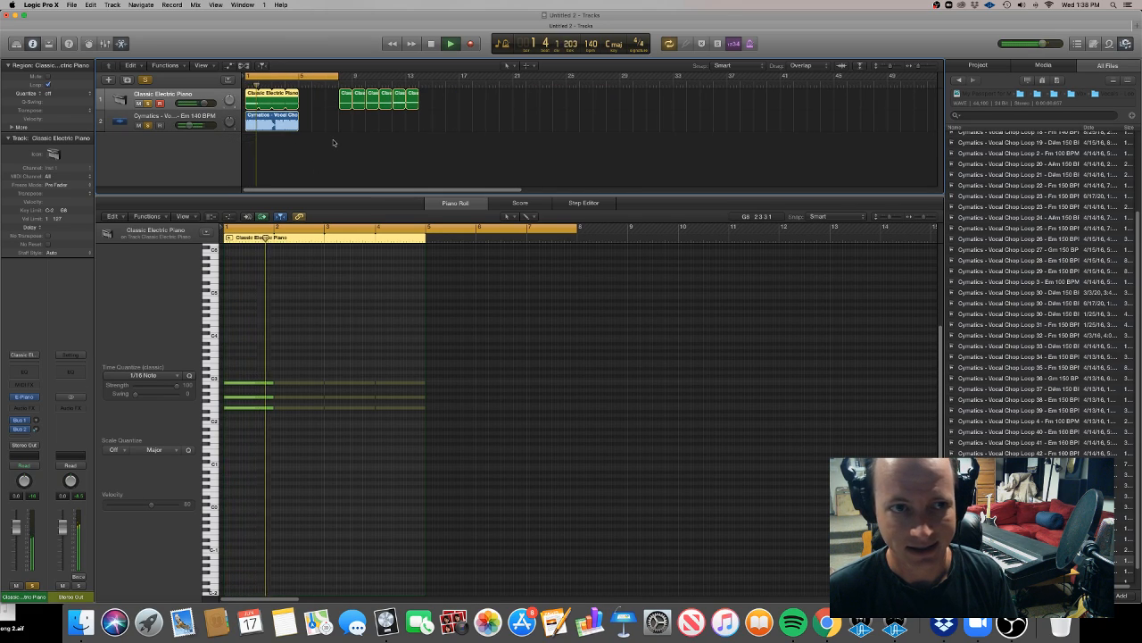
Move the six spare chord regions out to bar 17 and try to copy the opening E minor and vocal regions forward.
scroll(333, 143, "down", 2)
left_click_drag(446, 124, 440, 101)
left_click_drag(345, 132, 268, 100)
left_click(251, 102)
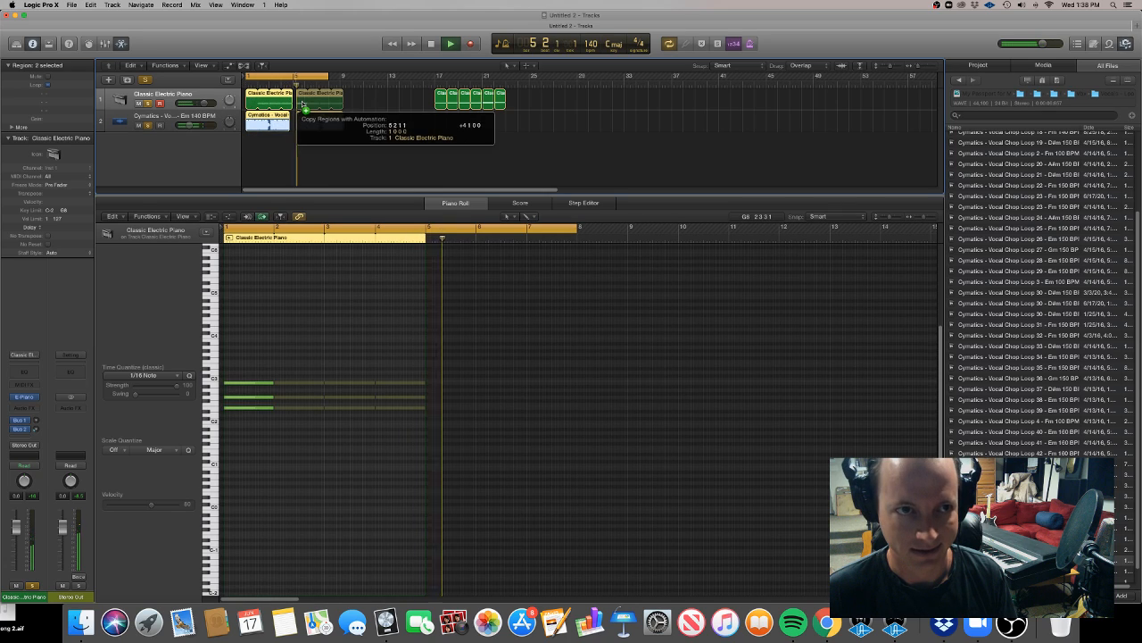
left_click(316, 142)
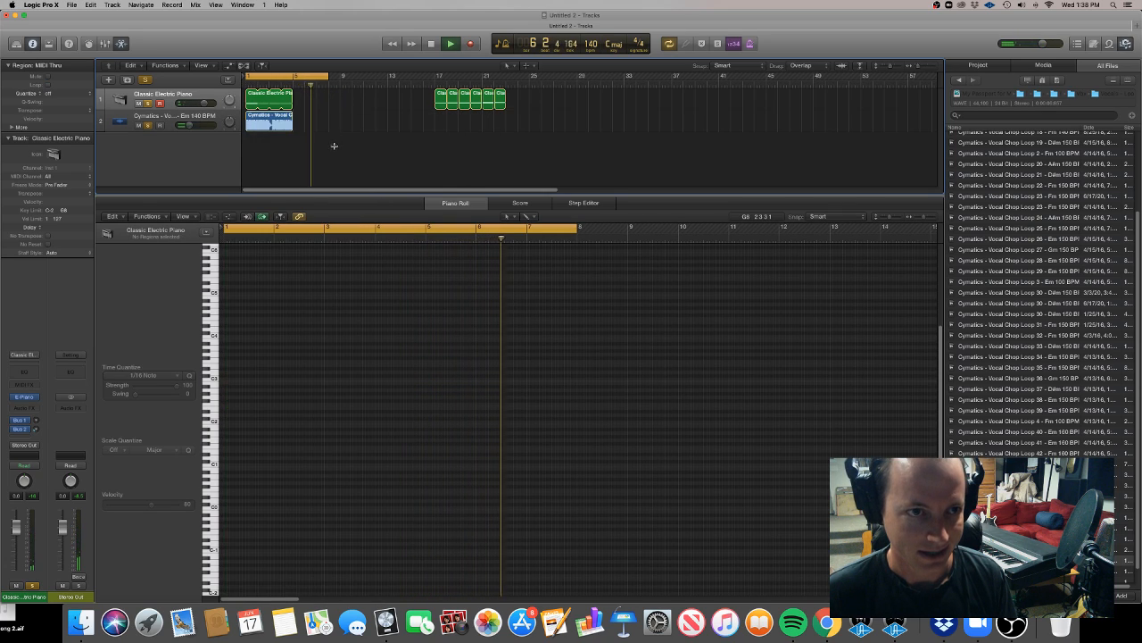
Copy the vocal chop loop and a single one-bar E minor chord region to bar 5, and stop playback.
left_click_drag(318, 153, 297, 100)
key("space")
left_click(347, 108)
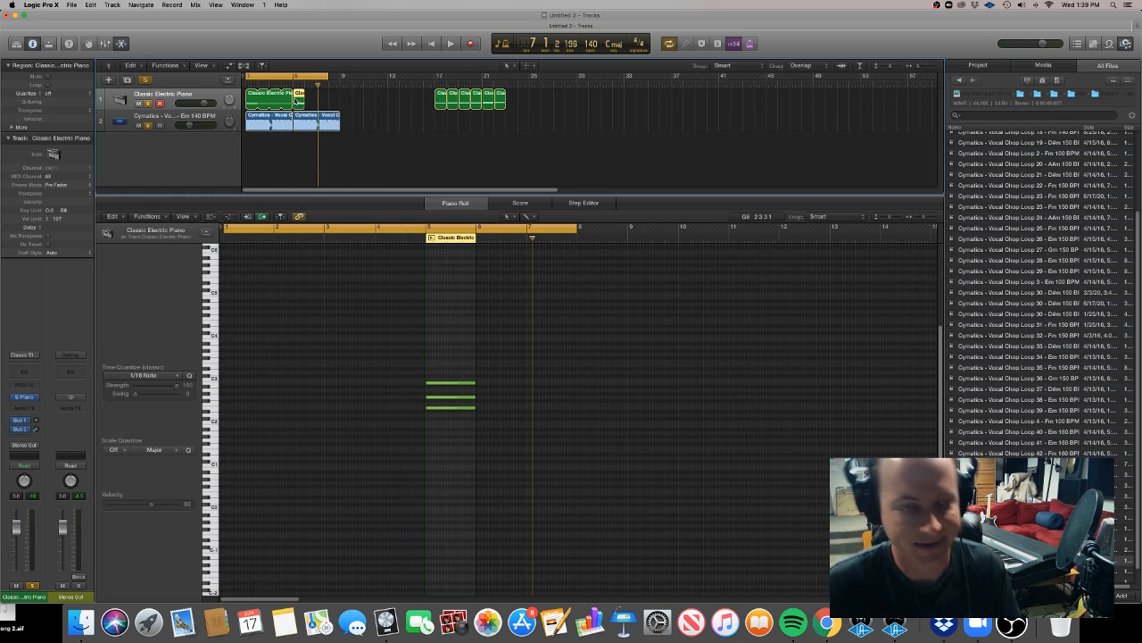
left_click(378, 110)
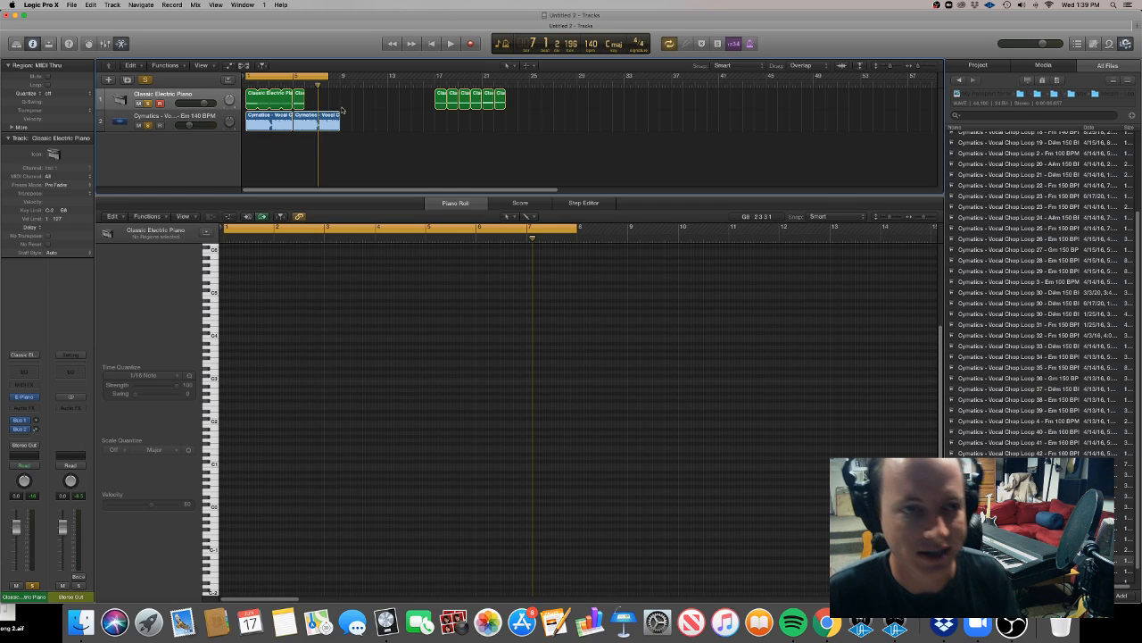
Set the cycle range from bar 5 to bar 9 and copy the D major, C major and D major chord regions to bars 6, 7 and 8.
left_click_drag(295, 76, 338, 79)
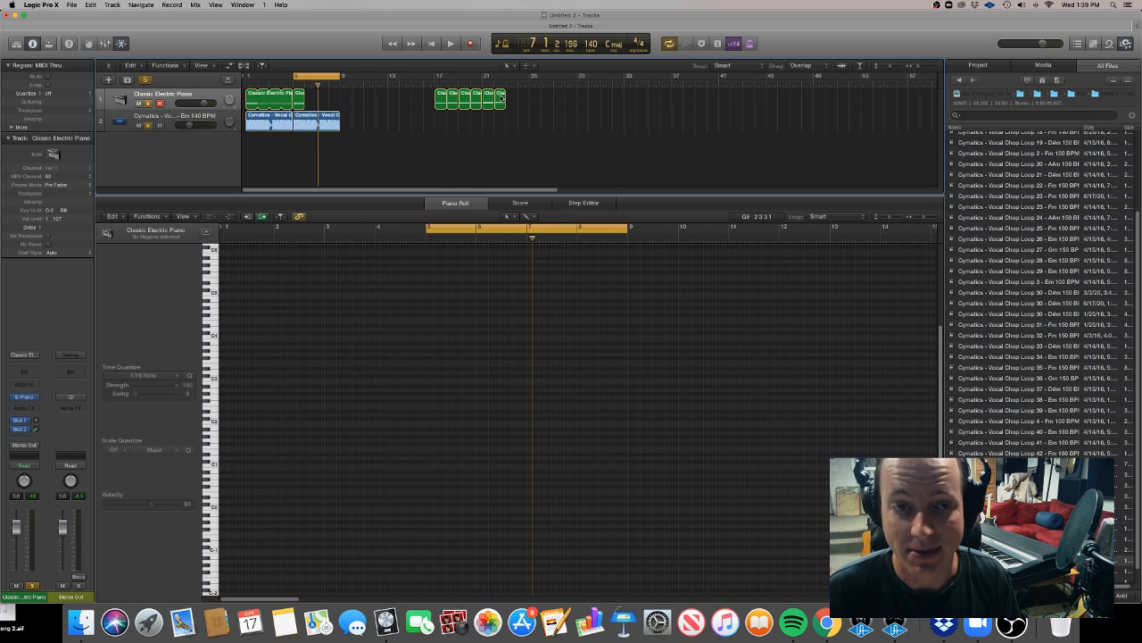
left_click_drag(501, 97, 334, 105)
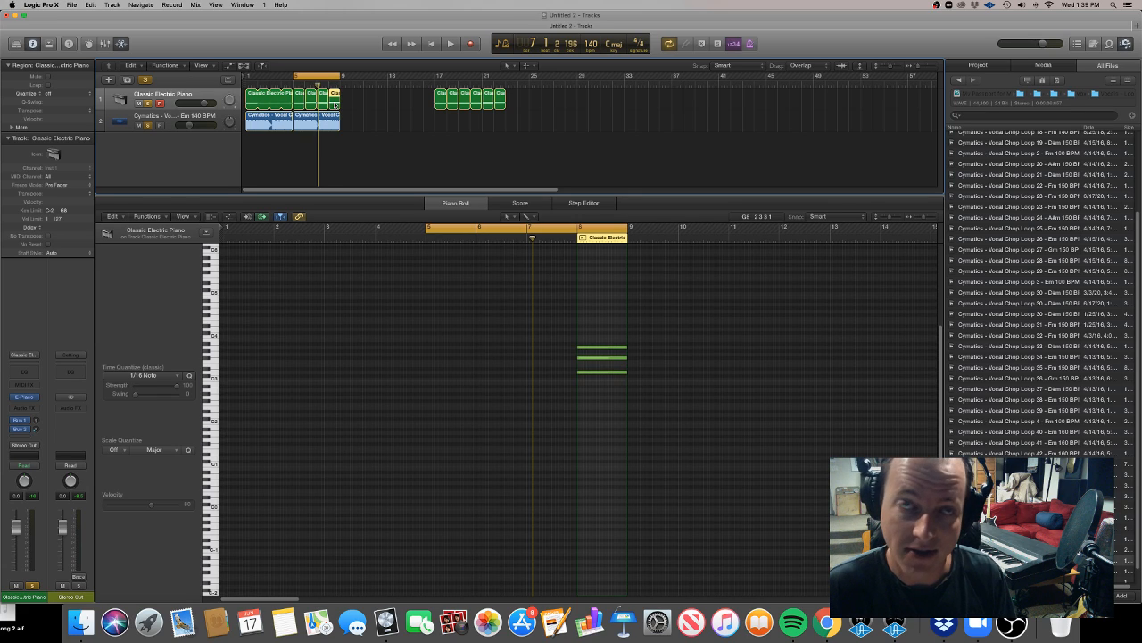
left_click(375, 113)
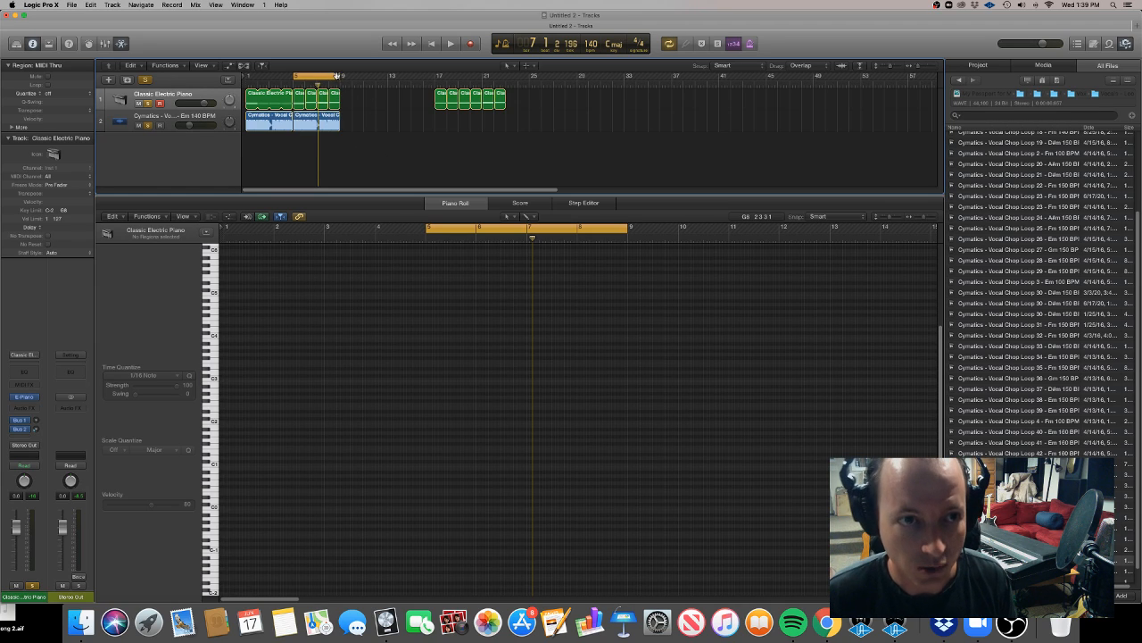
Examine the chord regions at bars 5, 6, 7 and 8 one by one in the piano roll.
left_click(299, 100)
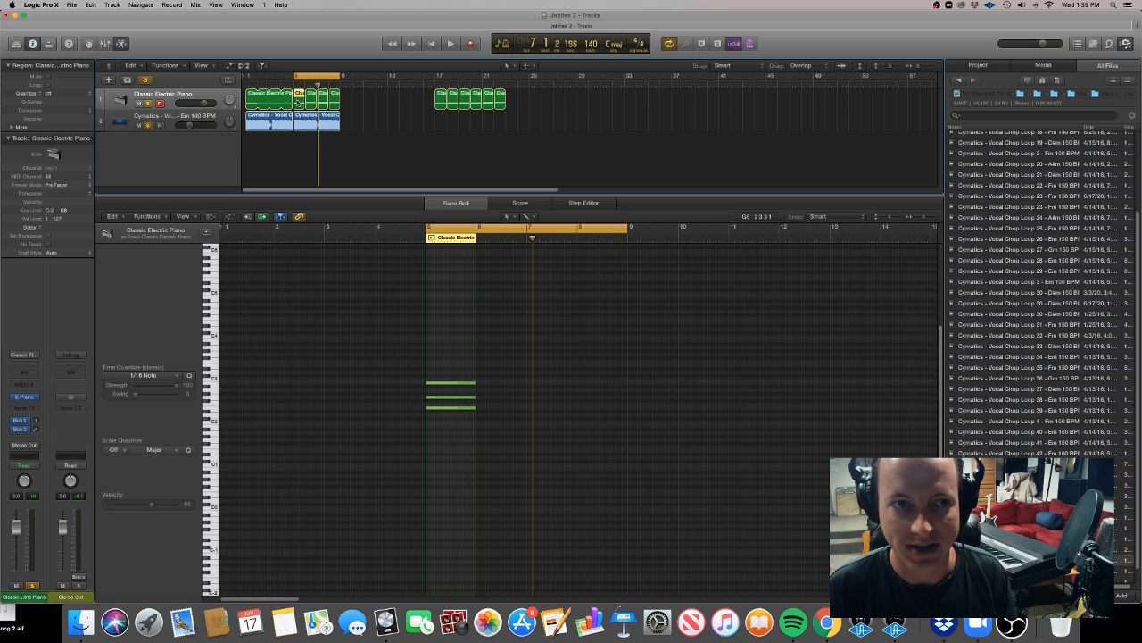
left_click(311, 99)
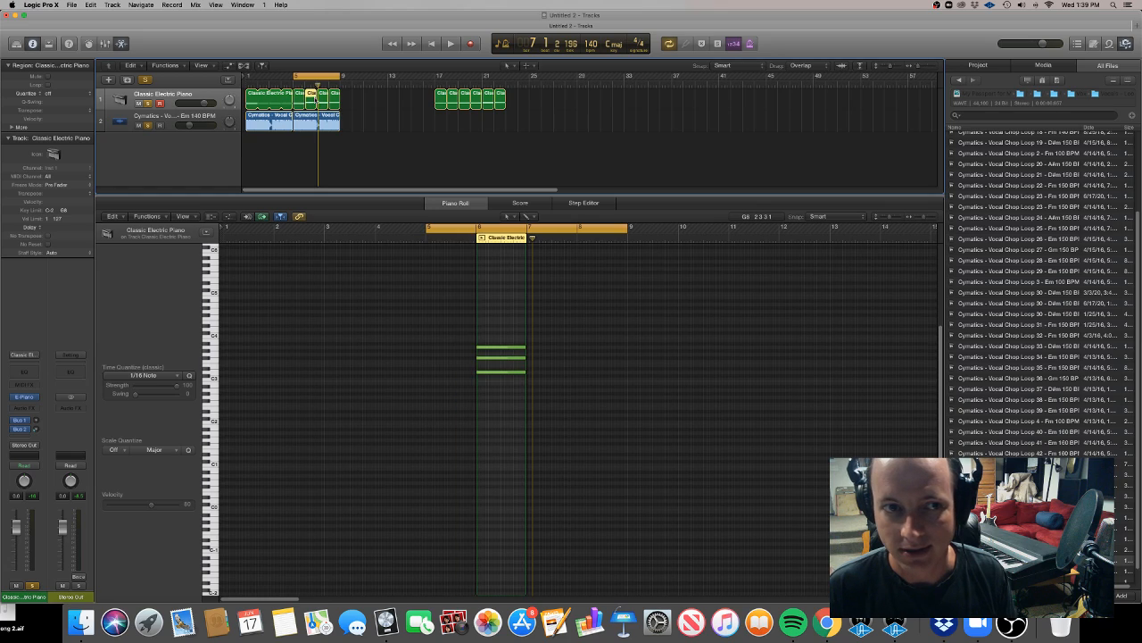
left_click(324, 98)
left_click(332, 100)
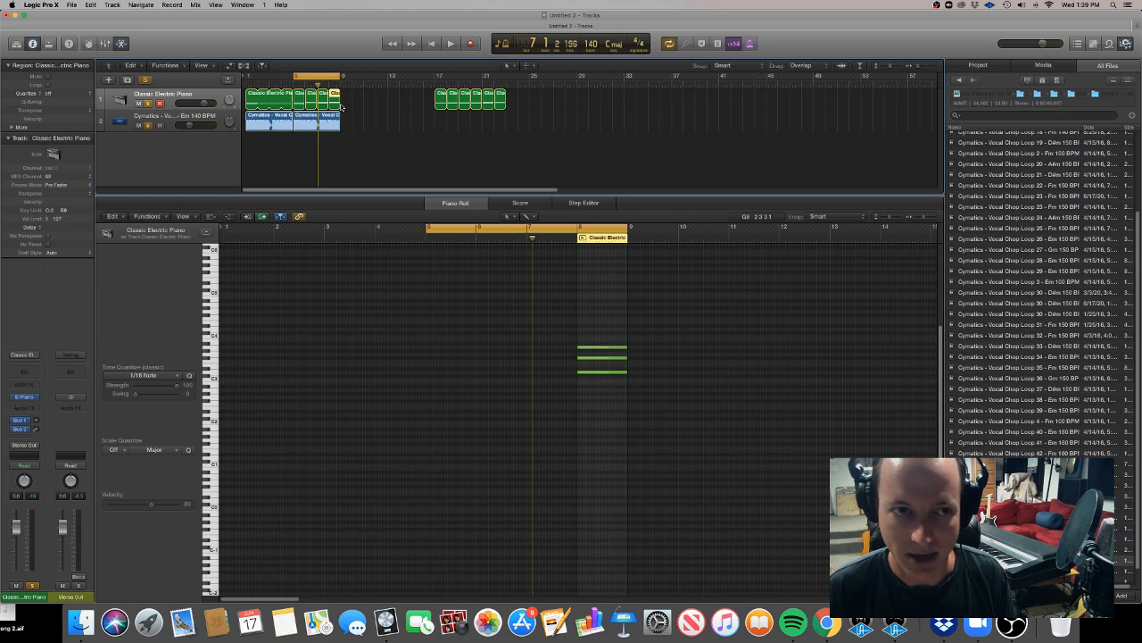
left_click(353, 111)
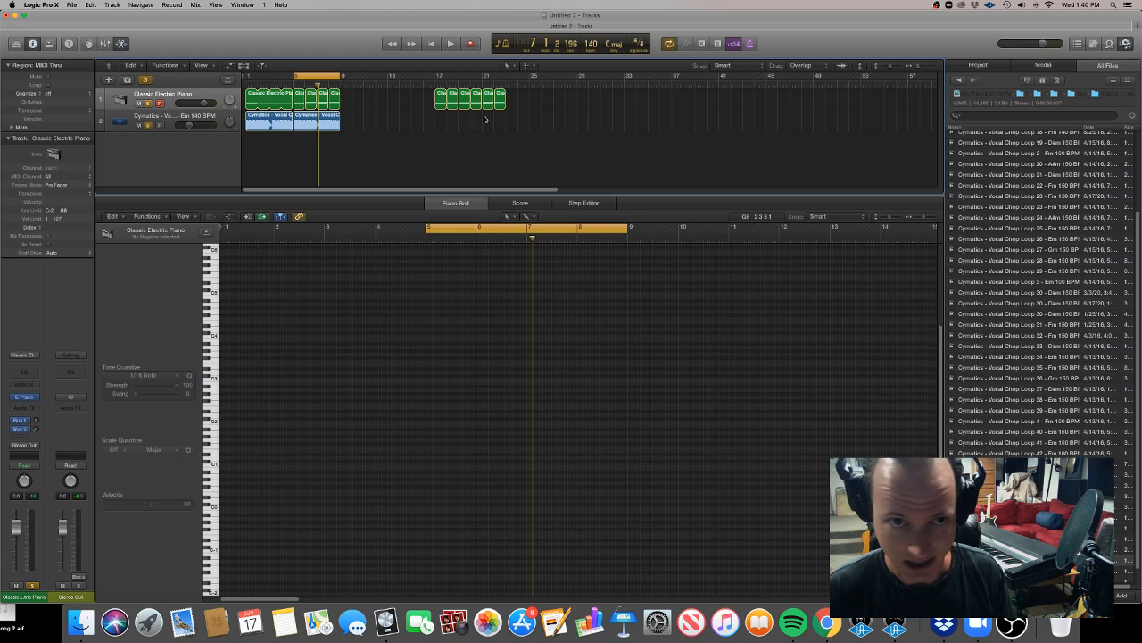
Copy the four-chord progression and its vocal chop loop to bar 9, and play with the cycle range extended to bar 13.
left_click_drag(373, 133, 388, 75)
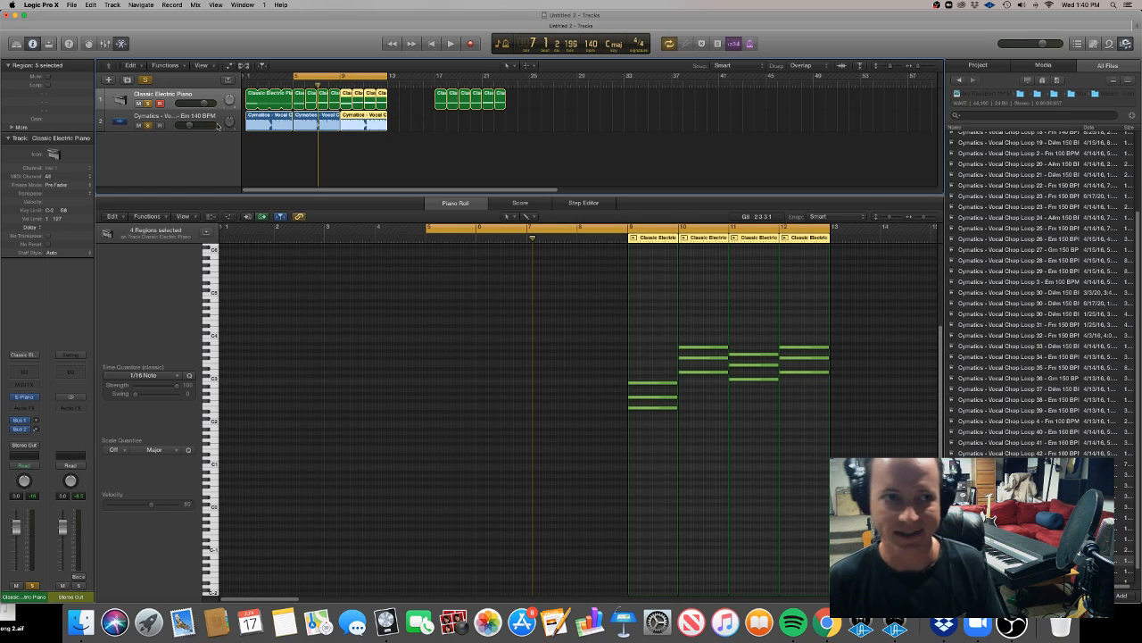
key("space")
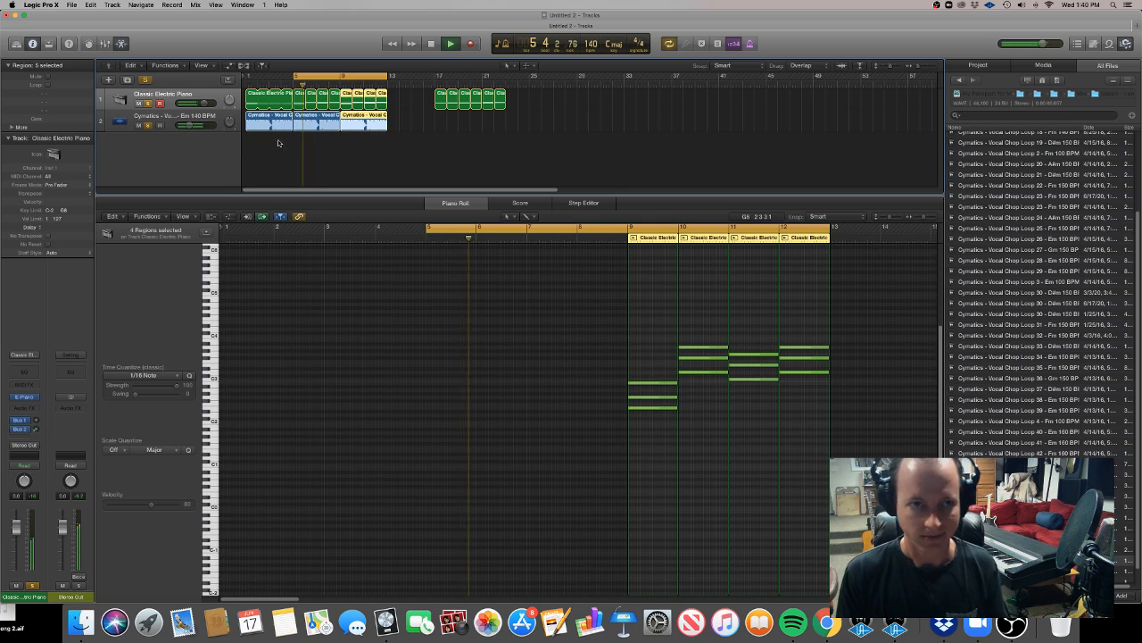
Select the eight one-bar chord regions from bar 5 to bar 12 to view their notes together.
left_click(391, 99)
left_click_drag(392, 100, 299, 102)
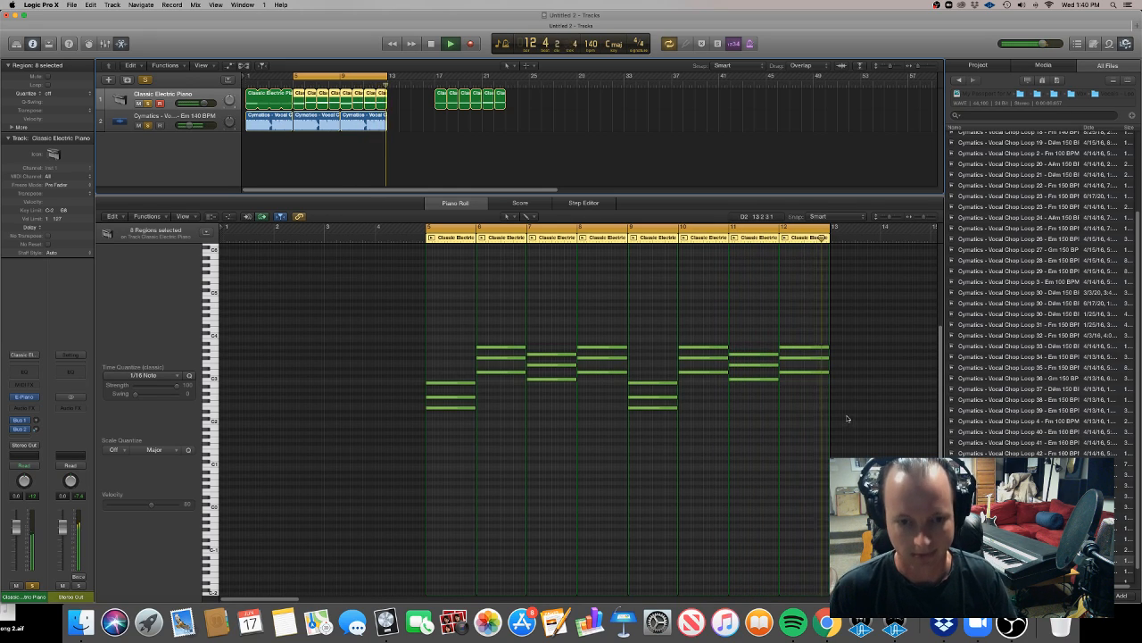
Transpose the D major and C major chord notes in bars 6 to 8 and 10 to 12 down one octave.
left_click_drag(503, 414, 614, 309)
left_click_drag(680, 332, 830, 411)
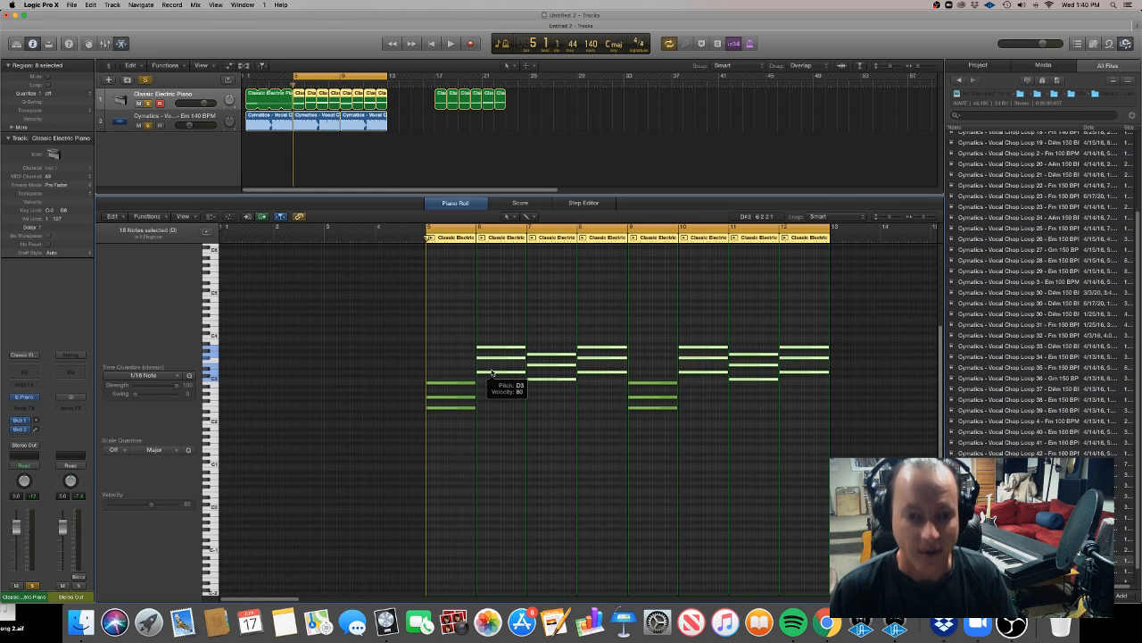
left_click_drag(491, 372, 492, 418)
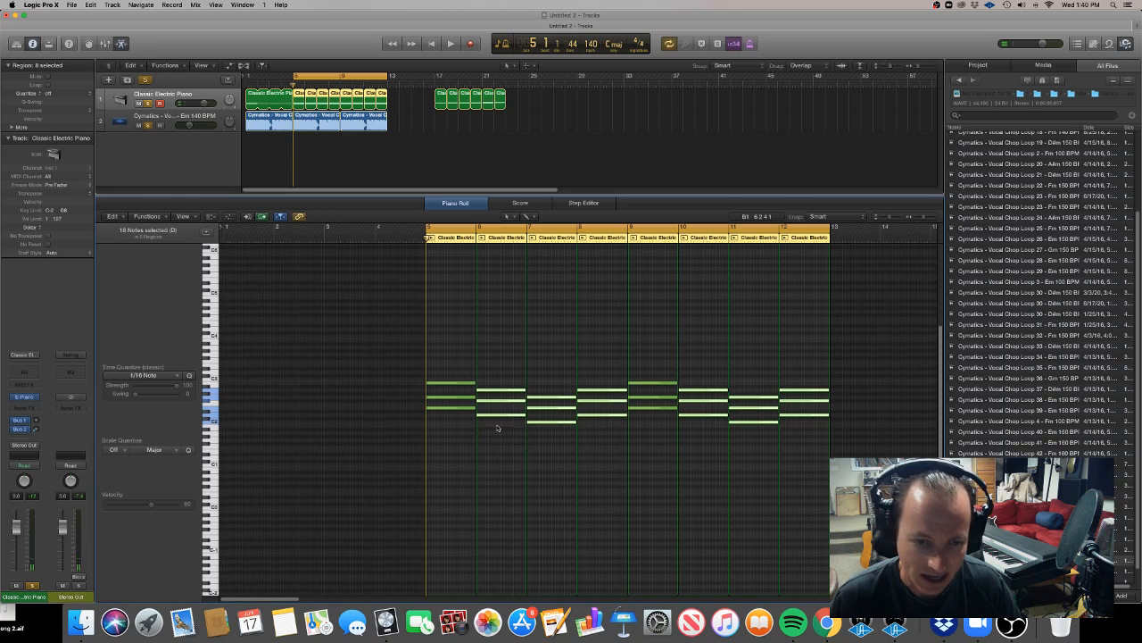
left_click(499, 428)
Move the lowest note of the bar 6 chord up one octave to D3, check the inverted chord and play the progression.
mouse_move(499, 417)
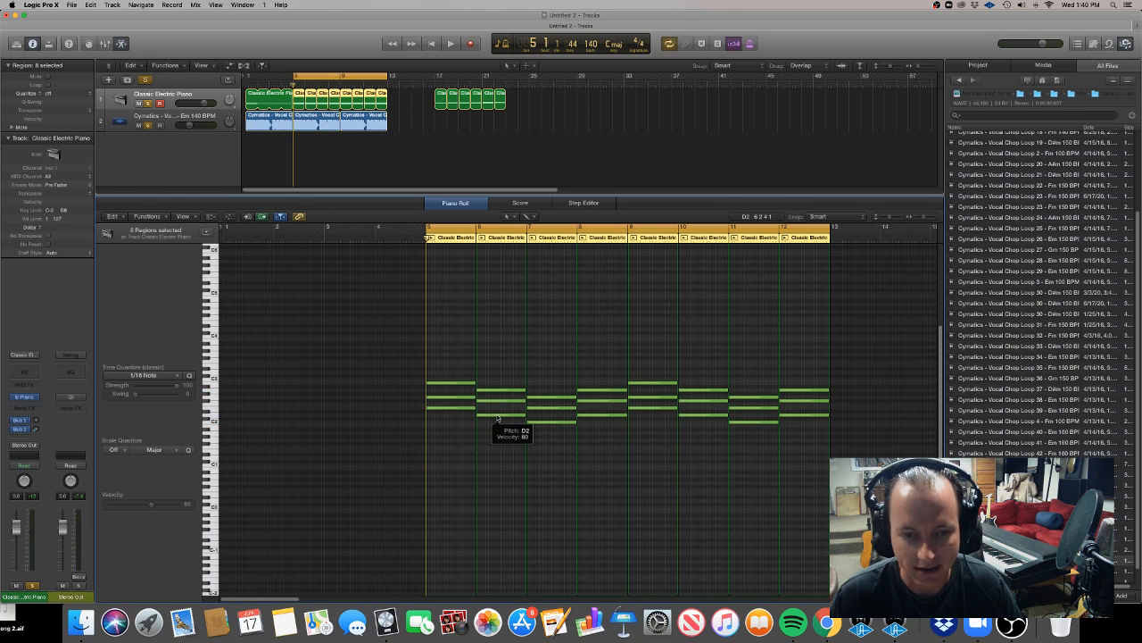
left_click_drag(497, 418, 490, 393)
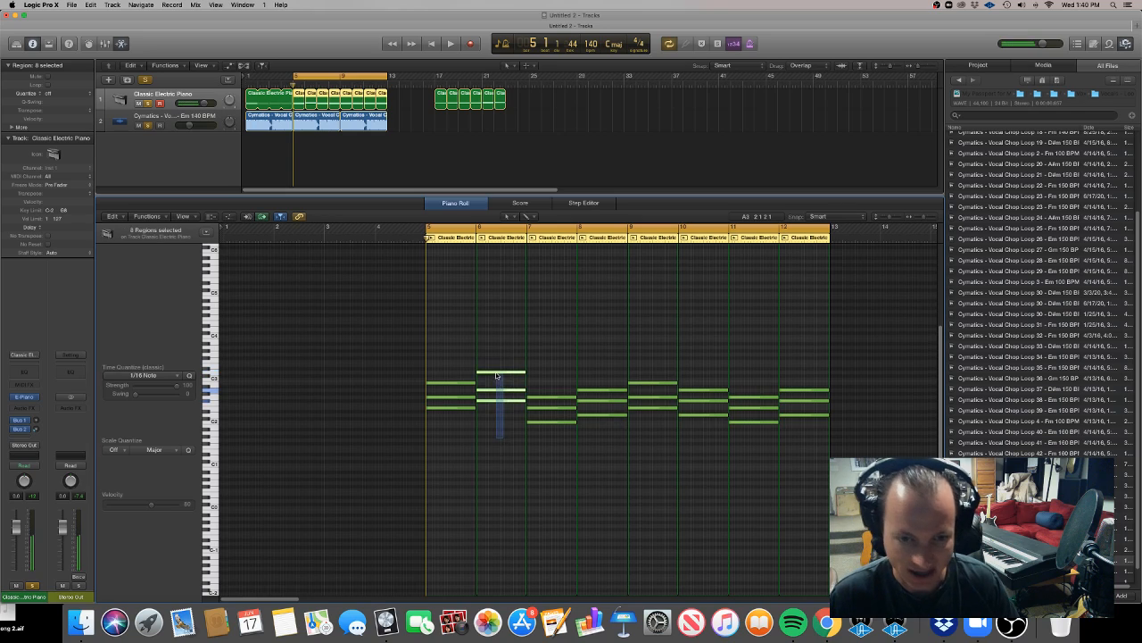
left_click(499, 432)
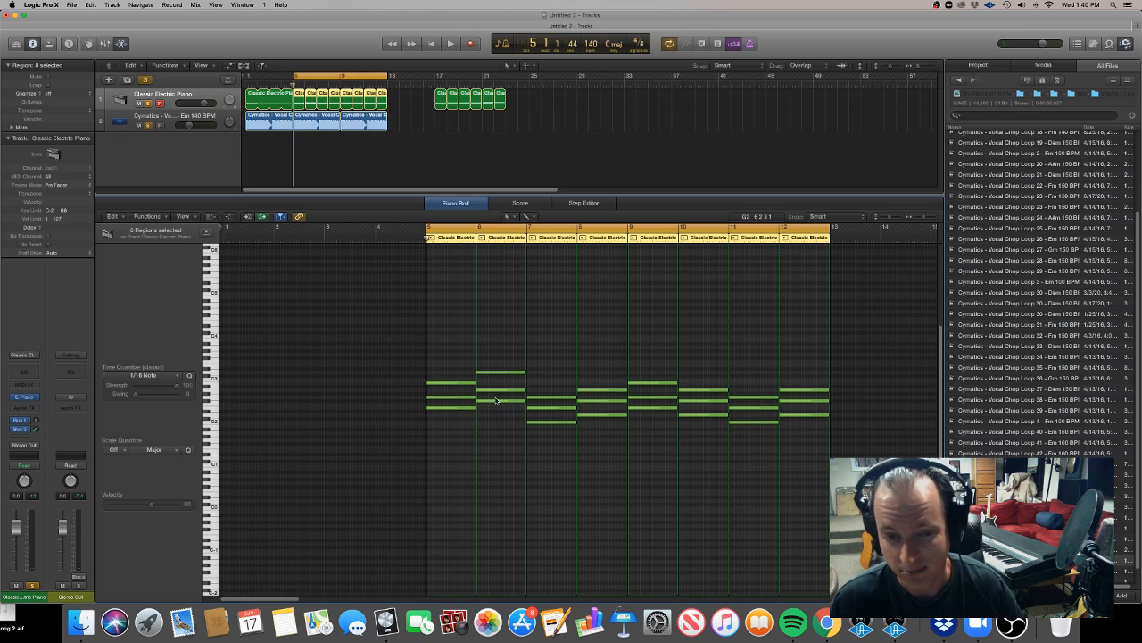
left_click(497, 400)
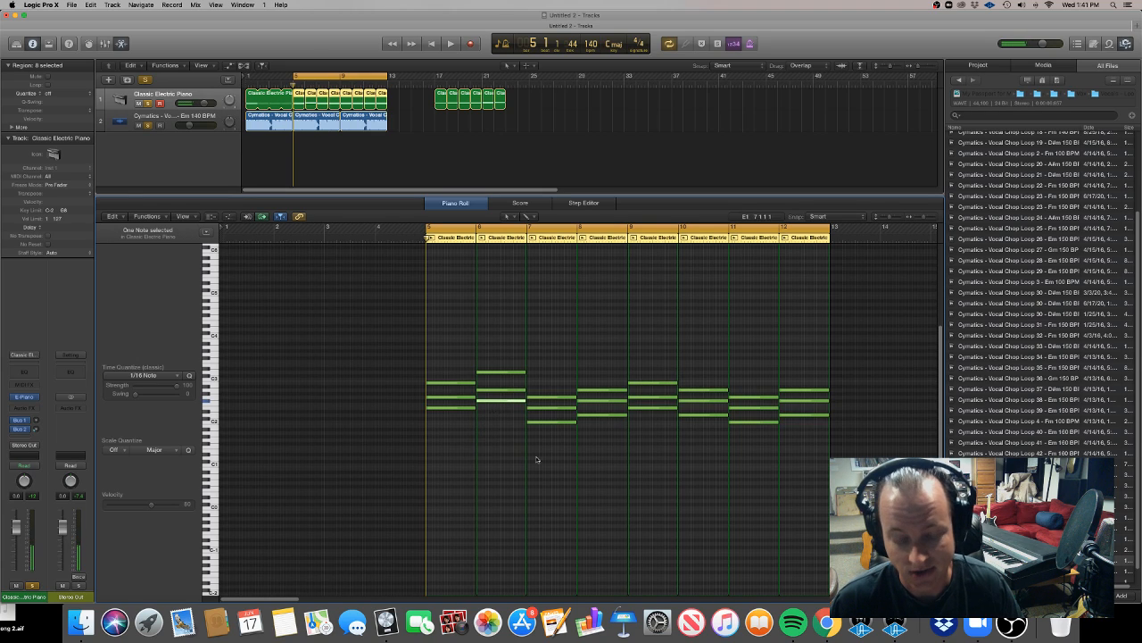
left_click(481, 457)
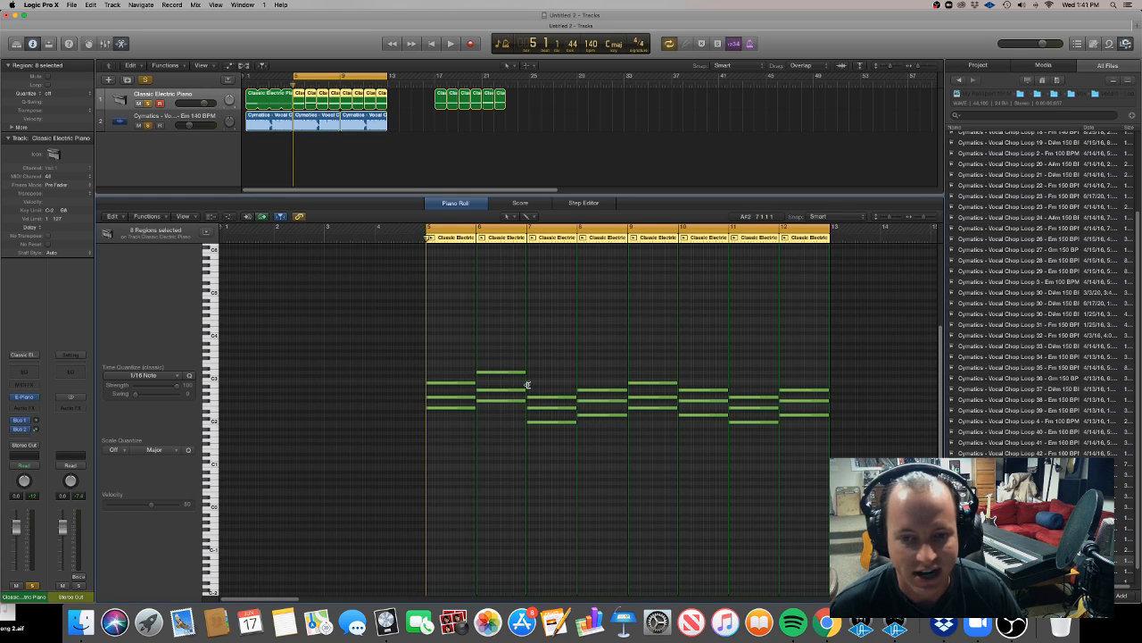
key("space")
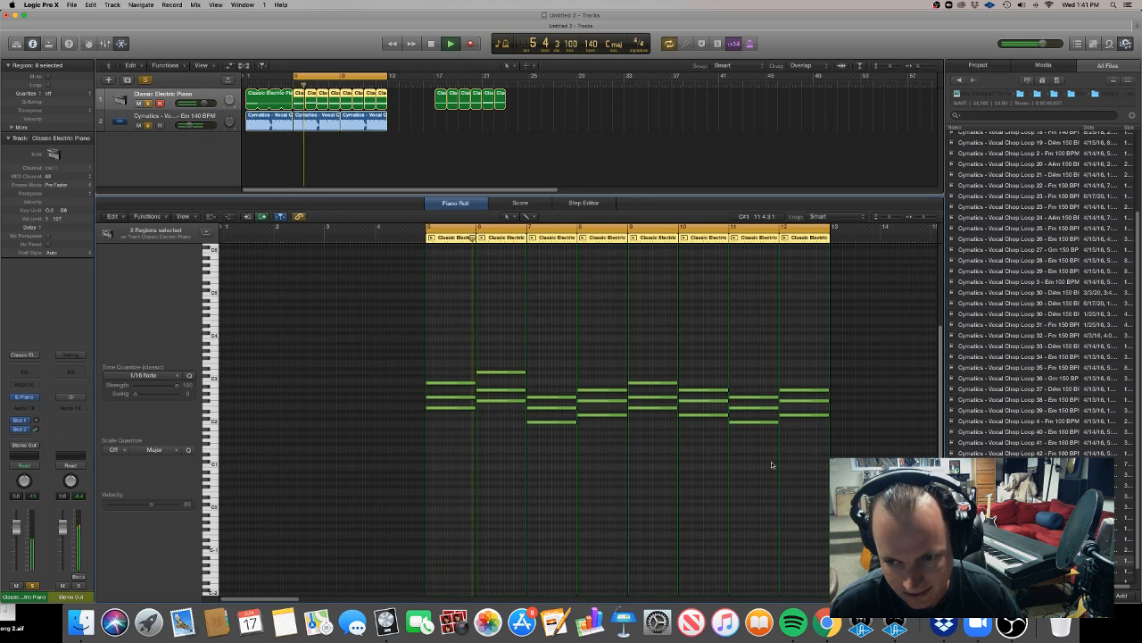
Replace the chord notes in bar 12 with one-bar B1, D2 and F#2 notes and play the progression.
left_click_drag(801, 438, 803, 352)
key("BackSpace")
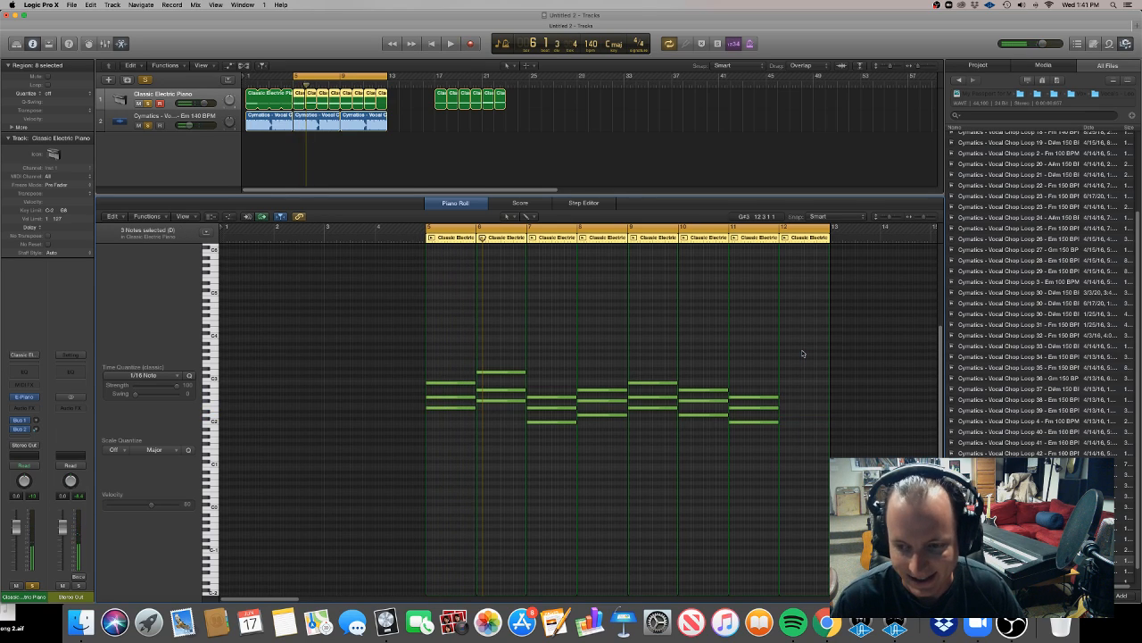
left_click(783, 407)
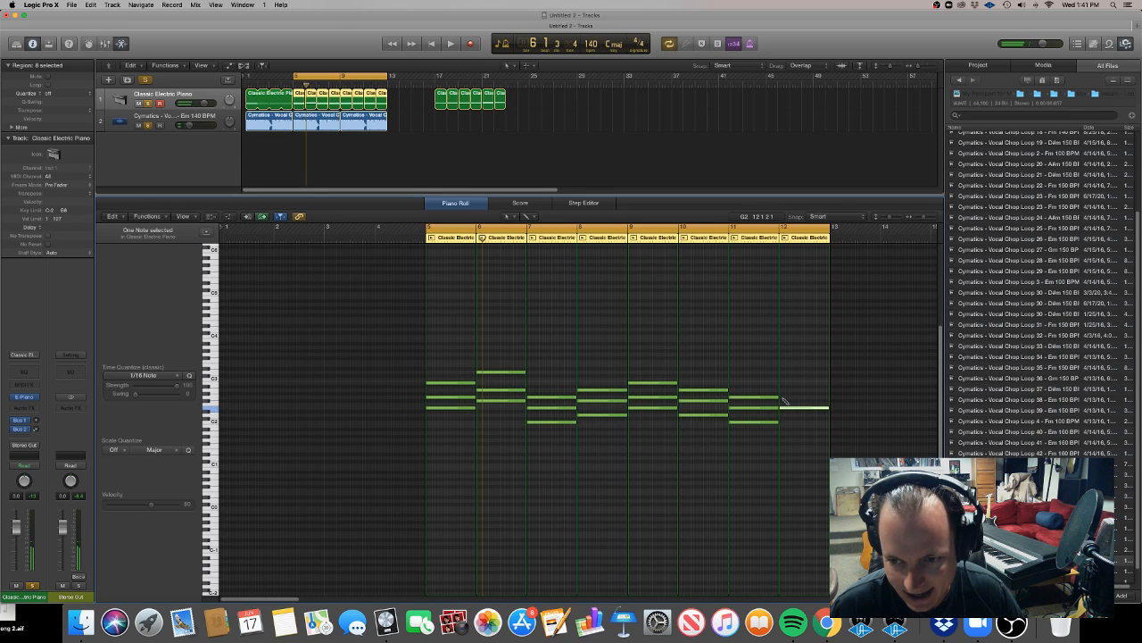
left_click_drag(785, 408, 784, 425)
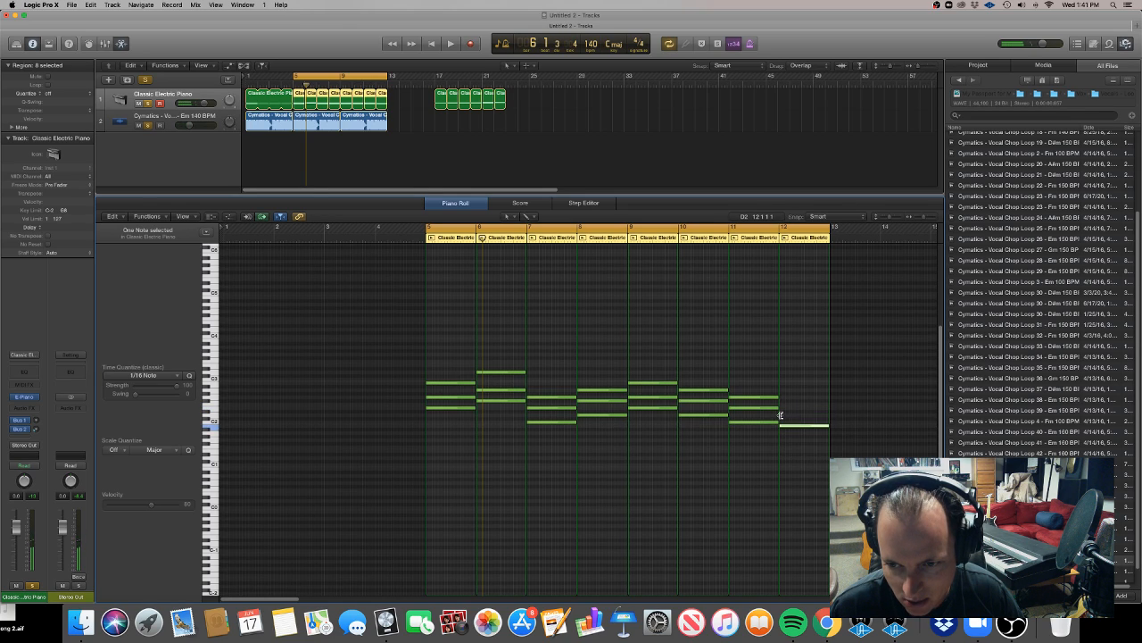
left_click(784, 414)
left_click(786, 400)
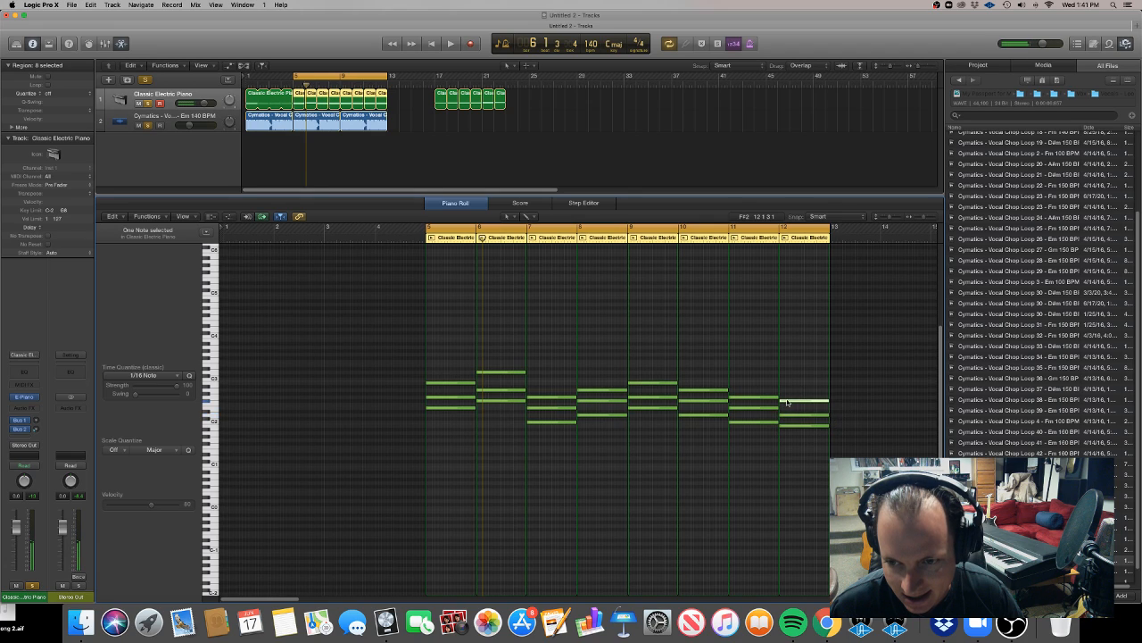
double_click(631, 236)
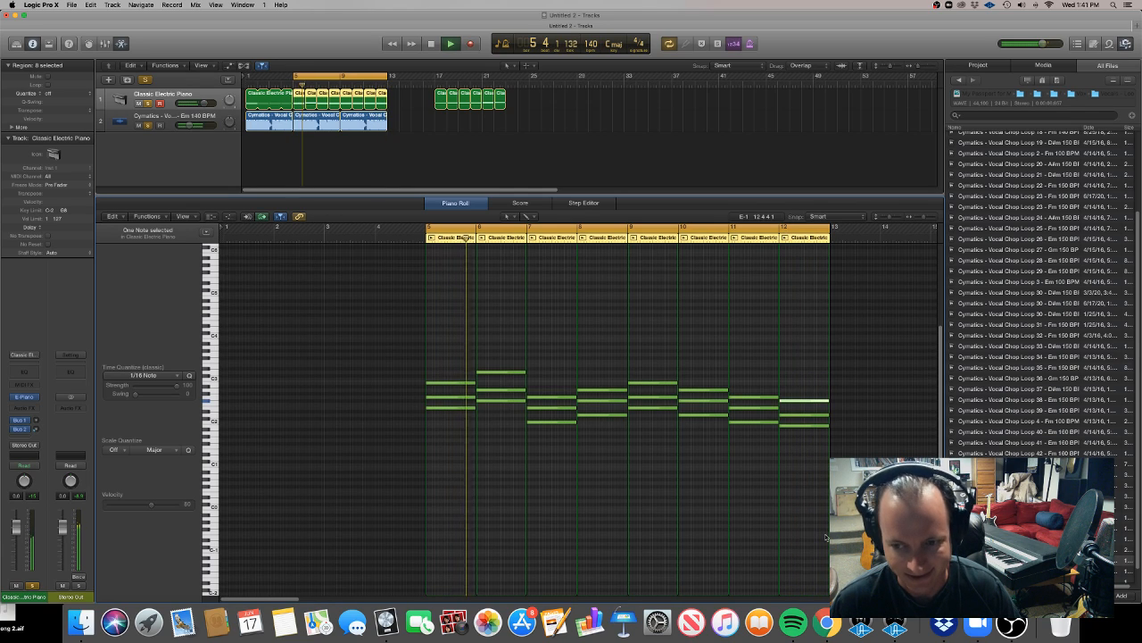
key("space")
Move the spare scale chord regions to bar 25 and copy the bar 5 to 12 chords and vocal chop loops to bar 13.
left_click(423, 130)
left_click_drag(516, 138, 538, 100)
left_click_drag(417, 136, 302, 100)
left_click_drag(382, 105, 468, 79)
left_click(490, 145)
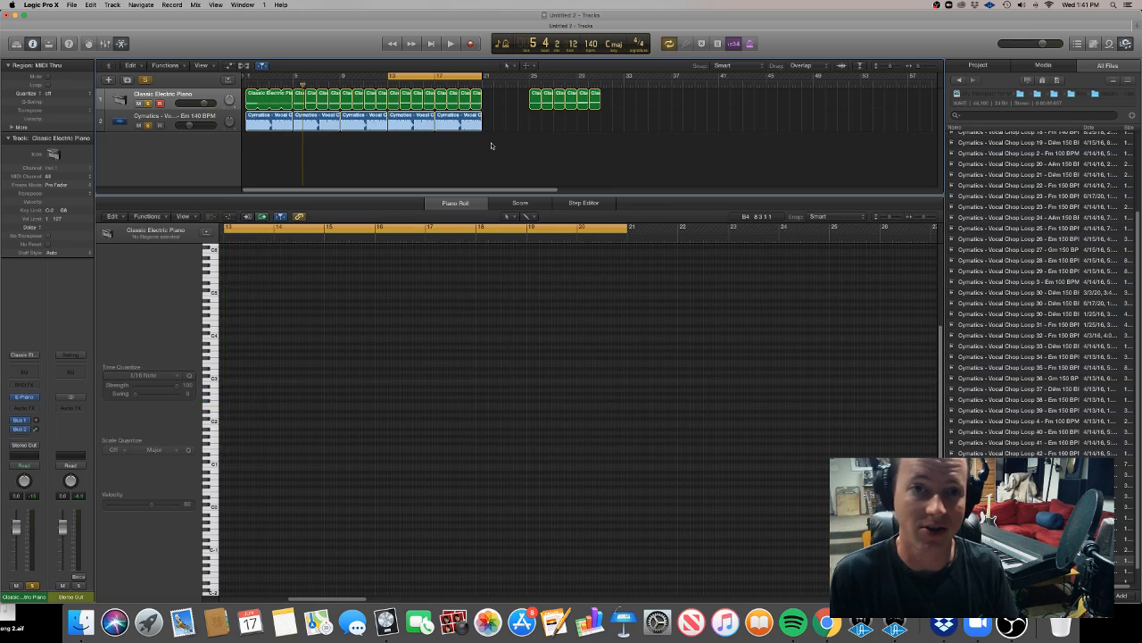
Raise the middle note of the bar 20 chord by one semitone to turn it into B major.
left_click(475, 96)
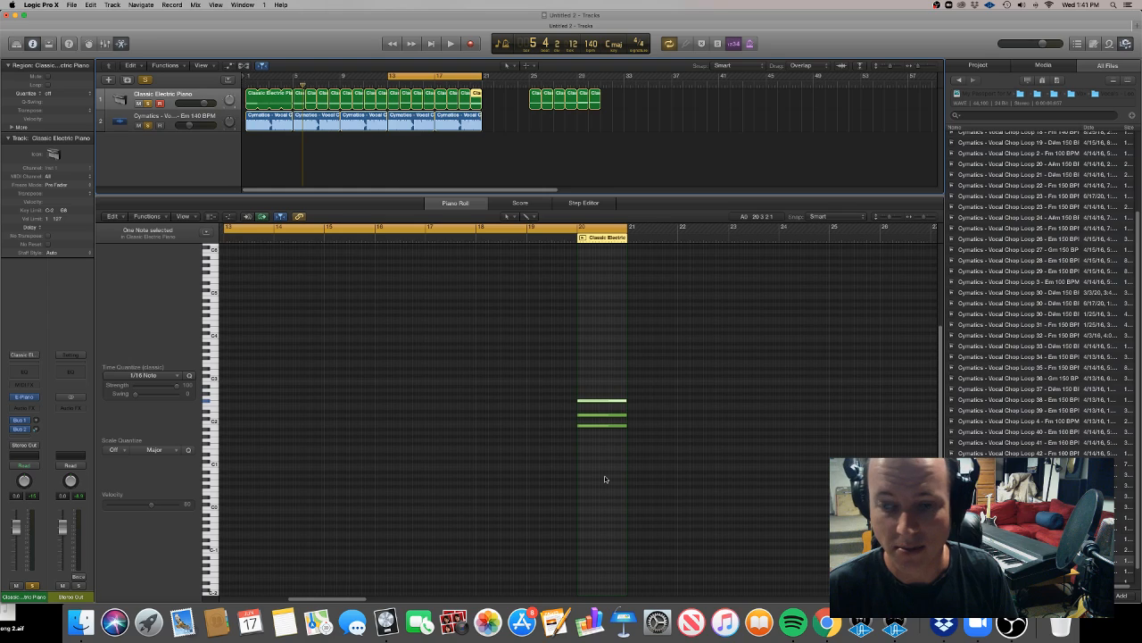
left_click_drag(604, 479, 596, 383)
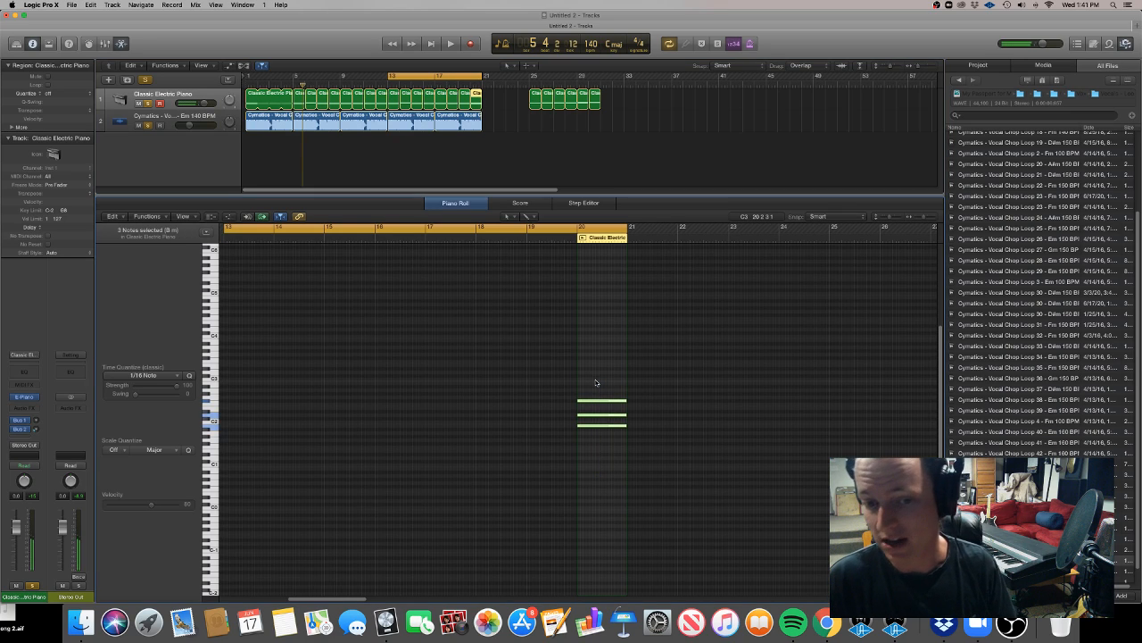
left_click(601, 443)
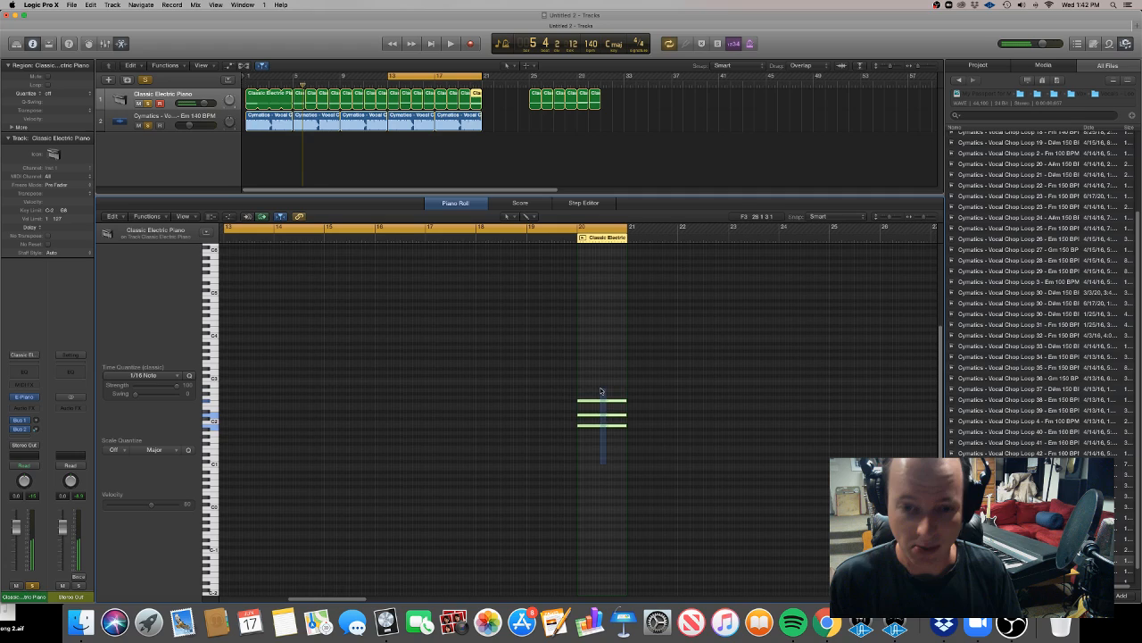
left_click(599, 416)
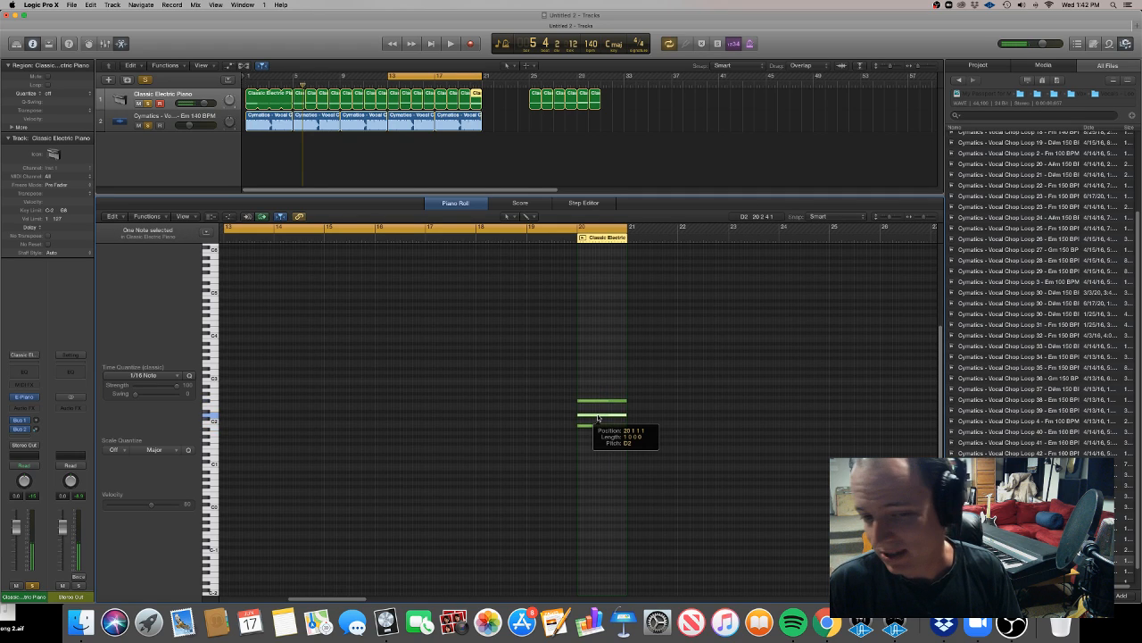
left_click_drag(598, 417, 598, 414)
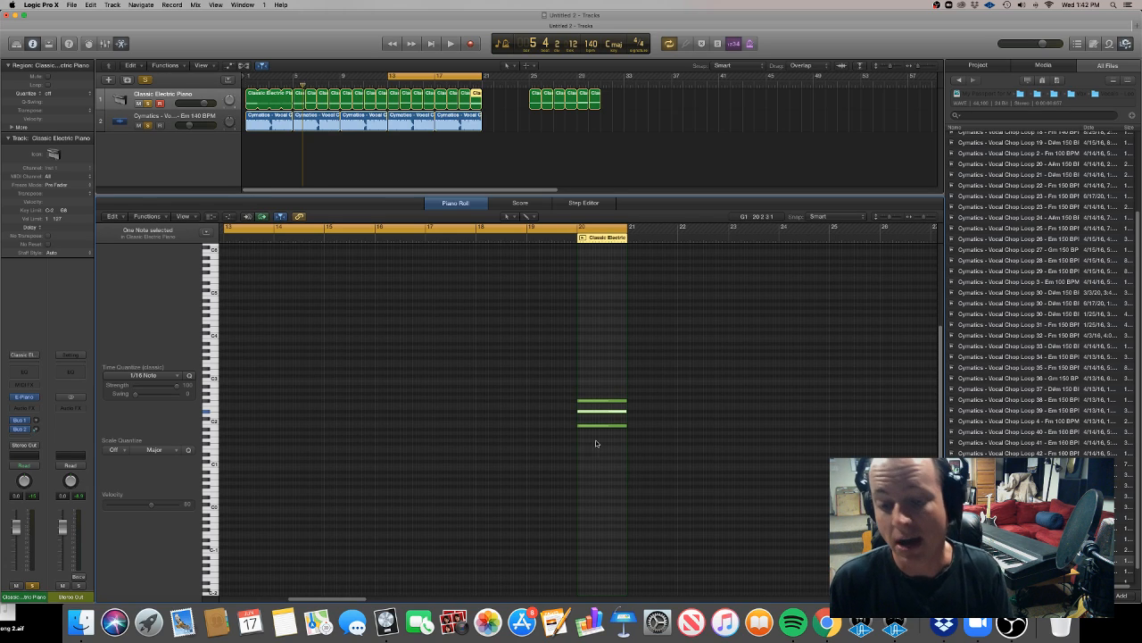
left_click_drag(600, 430, 599, 395)
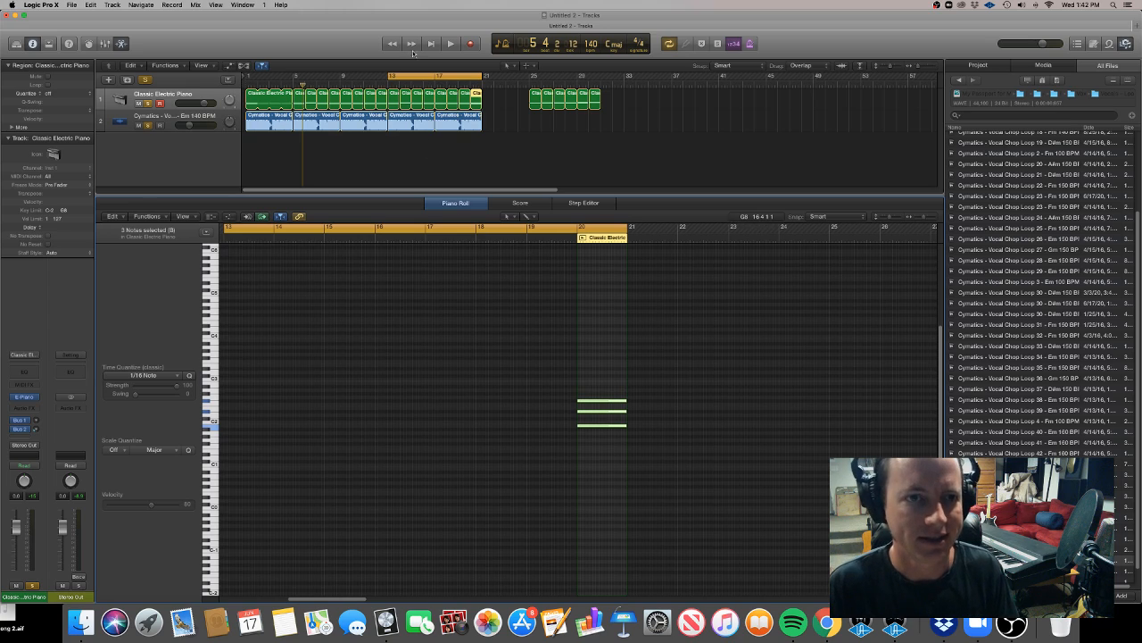
Join the sixteen chord regions from bar 5 to bar 20 into one region and play it with the cycle range spanning bars 5 to 21.
left_click_drag(387, 77, 292, 77)
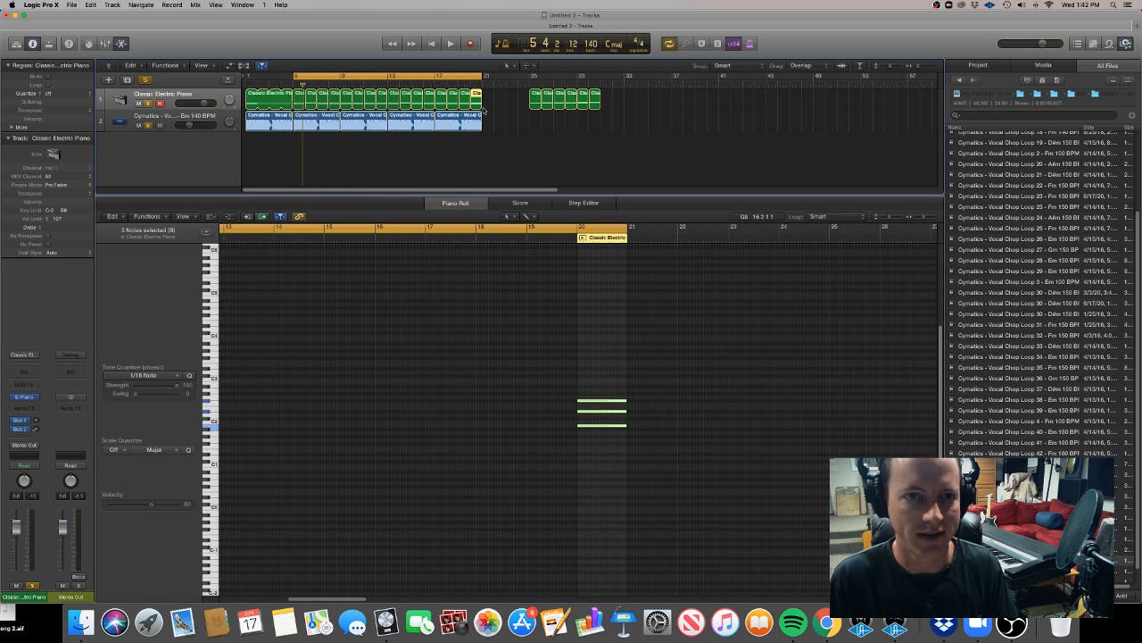
left_click_drag(494, 102, 303, 95)
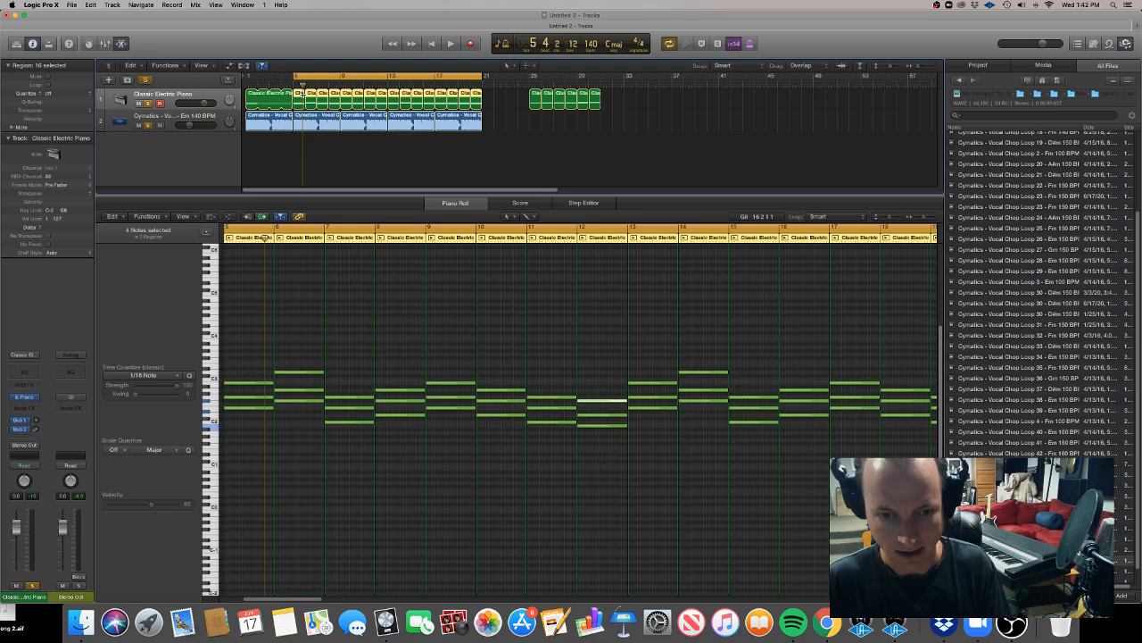
key("super+j")
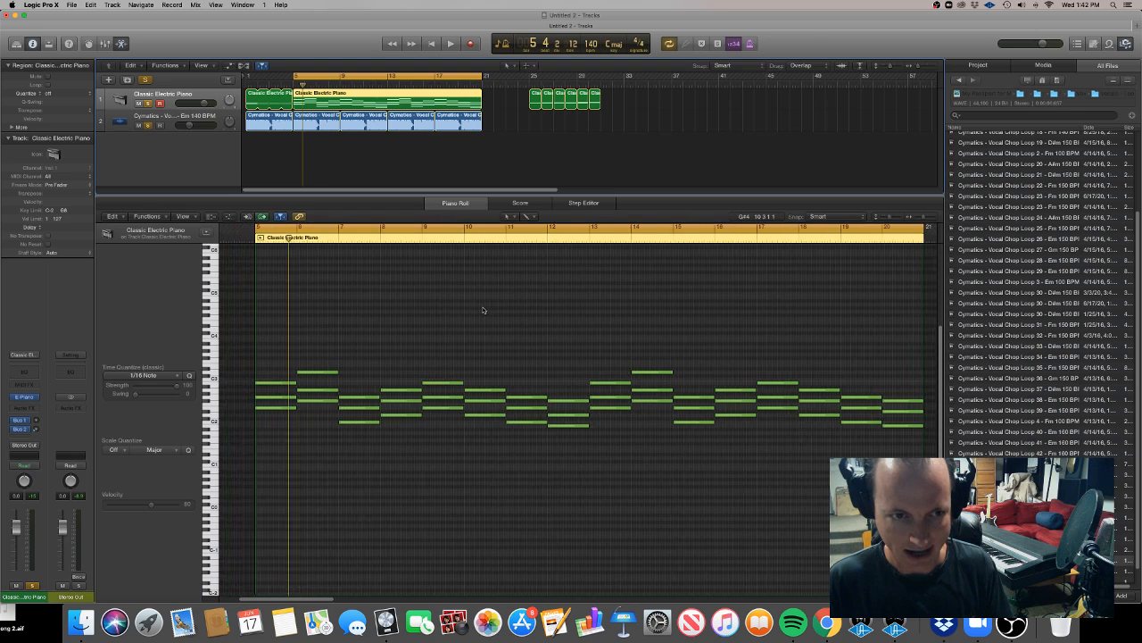
key("space")
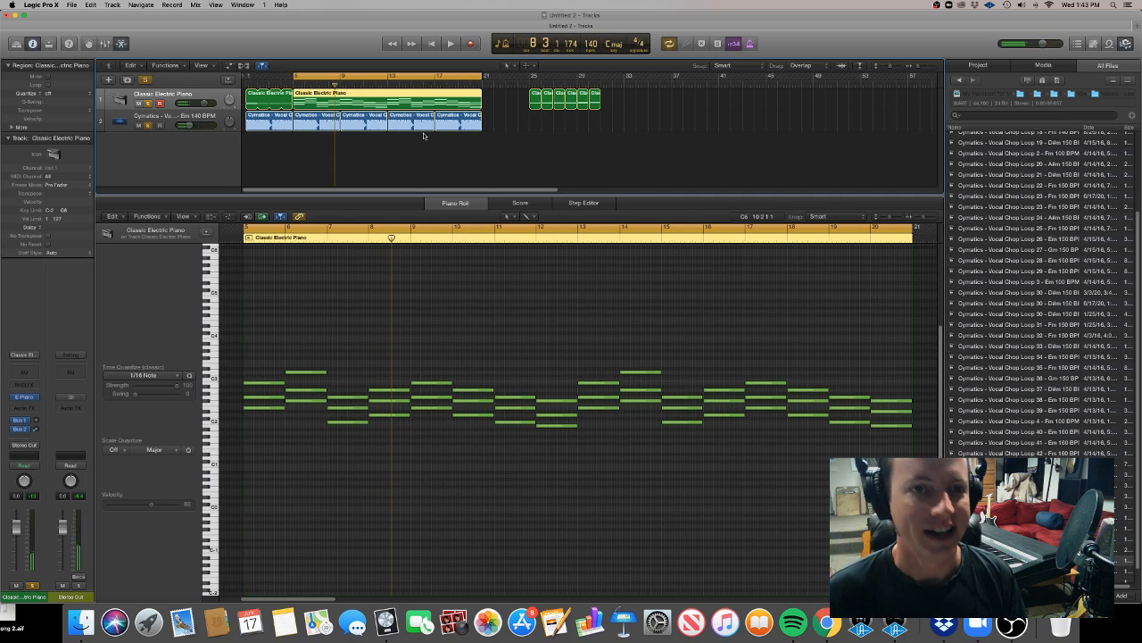
Duplicate the Classic Electric Piano track and copy the chord regions onto the new track.
left_click(409, 172)
left_click(139, 92)
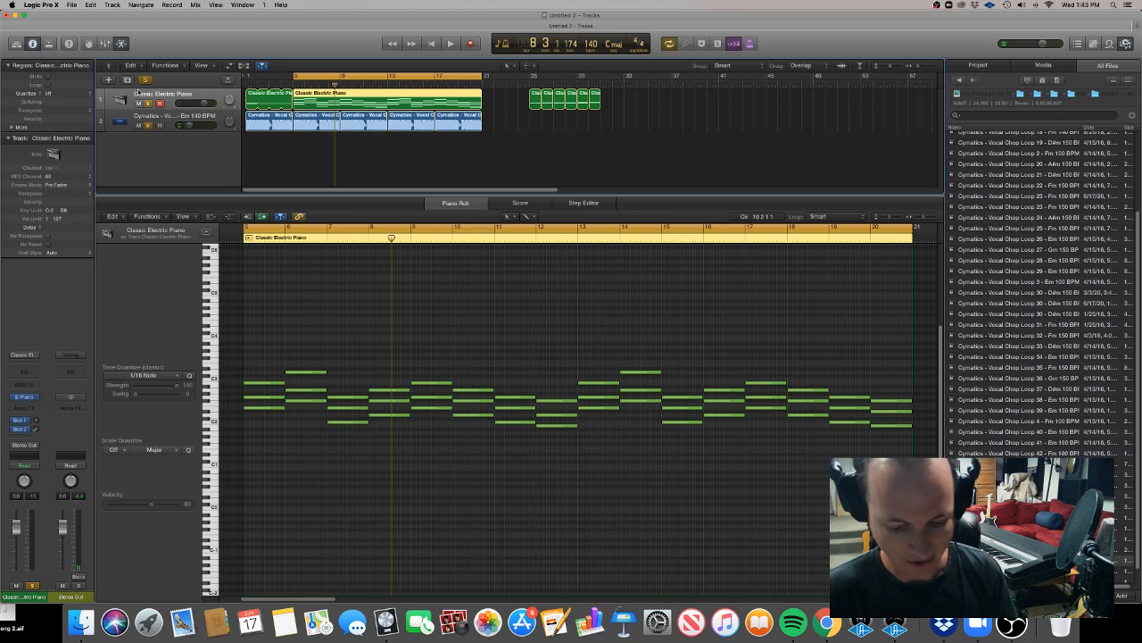
key("super+d")
left_click_drag(372, 120, 255, 124)
left_click(192, 120)
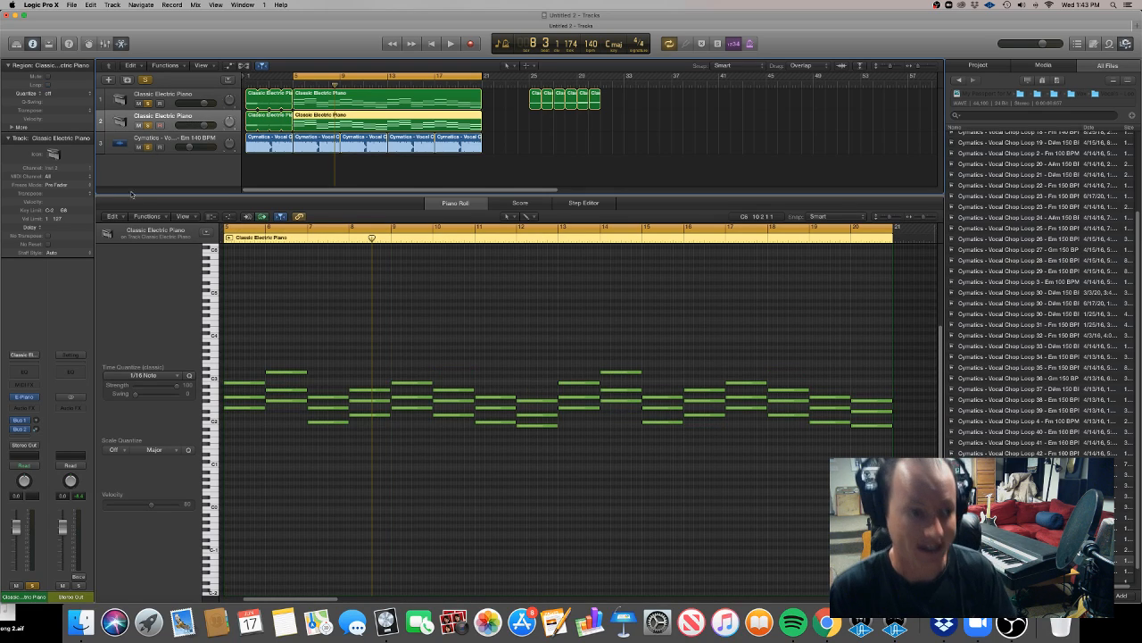
Replace the duplicated track's instrument with the stereo iZotope Iris 2 synthesizer and move its window clear of the track headers.
left_click(38, 398)
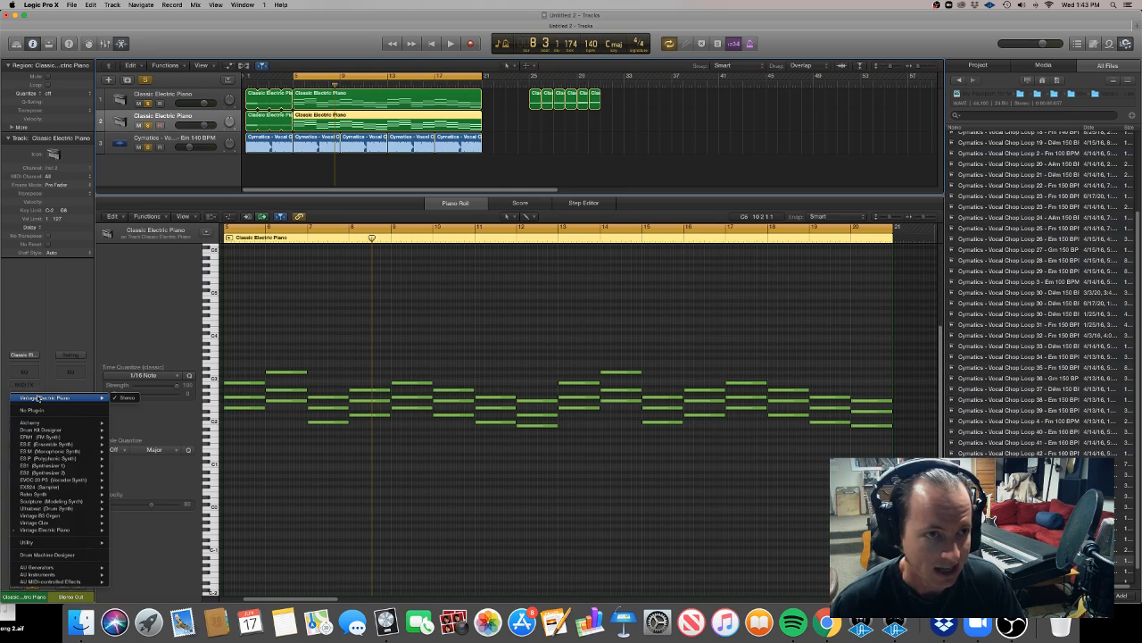
mouse_move(49, 575)
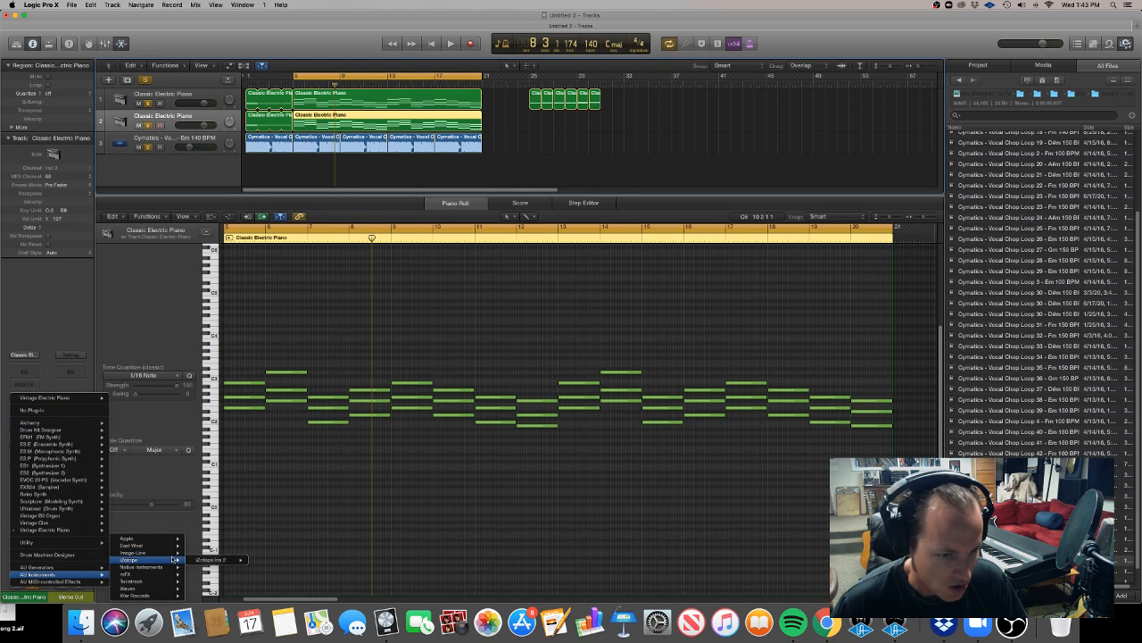
mouse_move(164, 562)
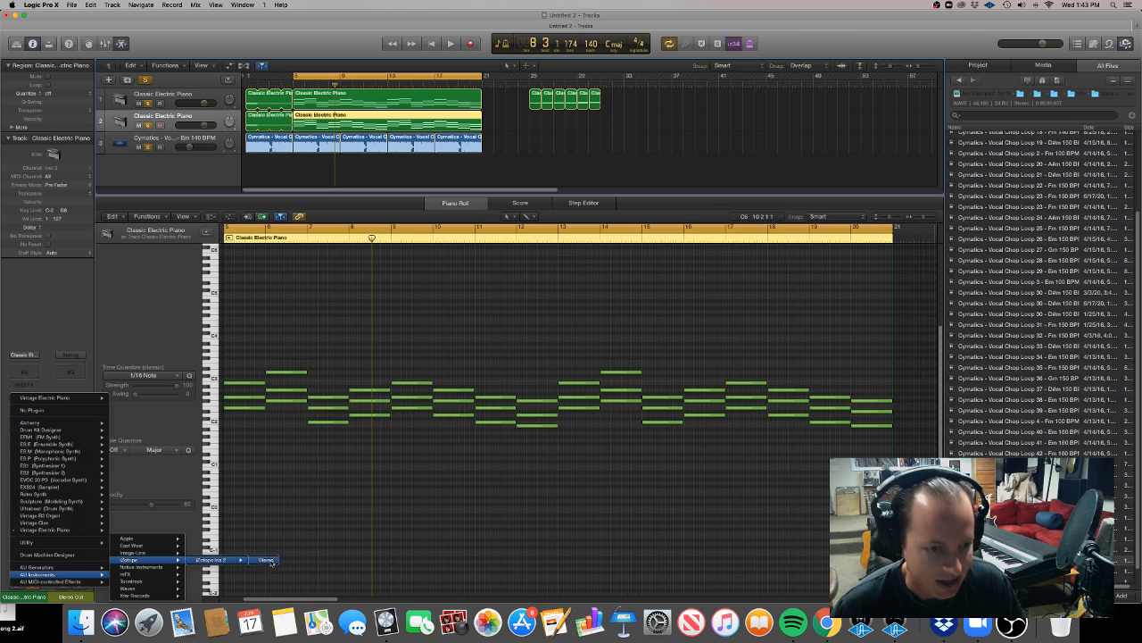
left_click(268, 559)
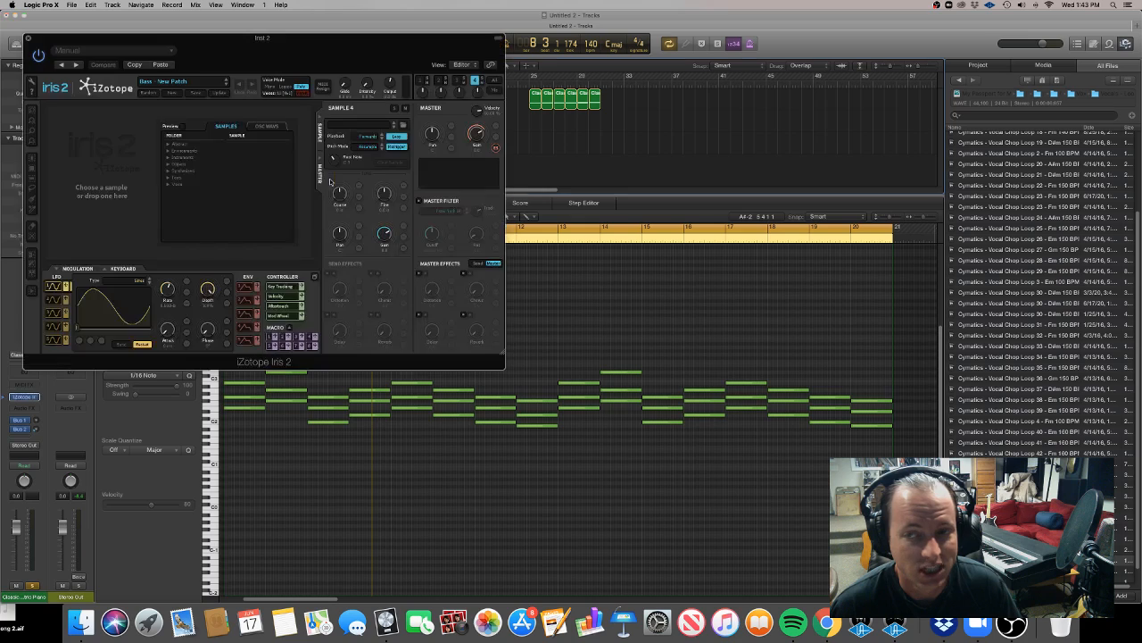
left_click_drag(198, 45, 462, 109)
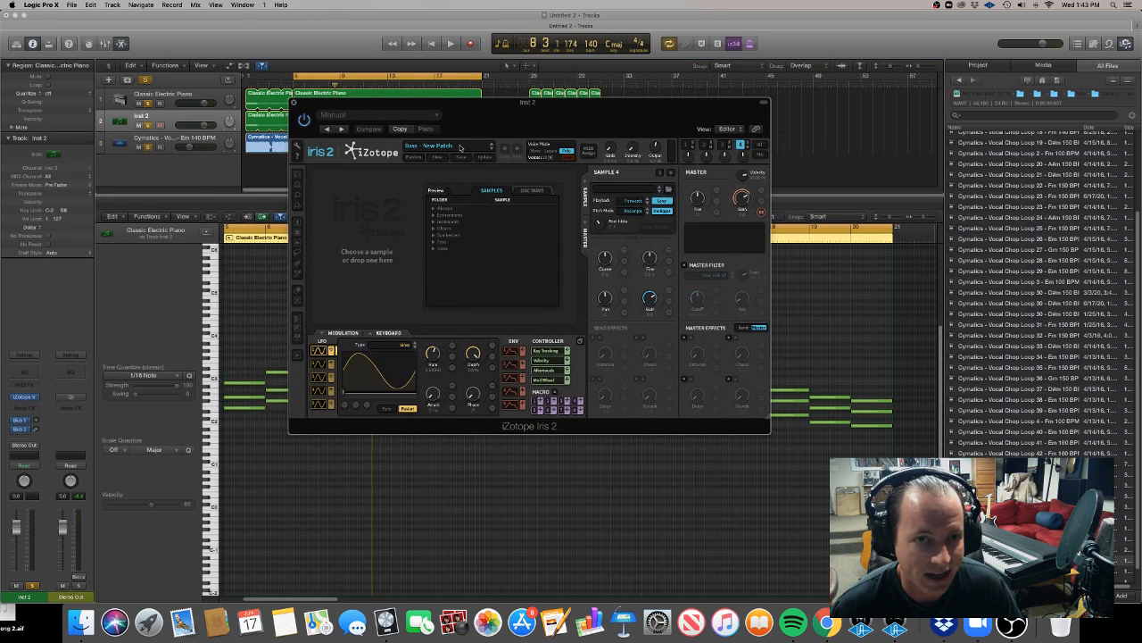
Load the Fjord patch from the Pads category in Iris 2 and lower the Inst 2 track's volume during playback.
left_click(461, 148)
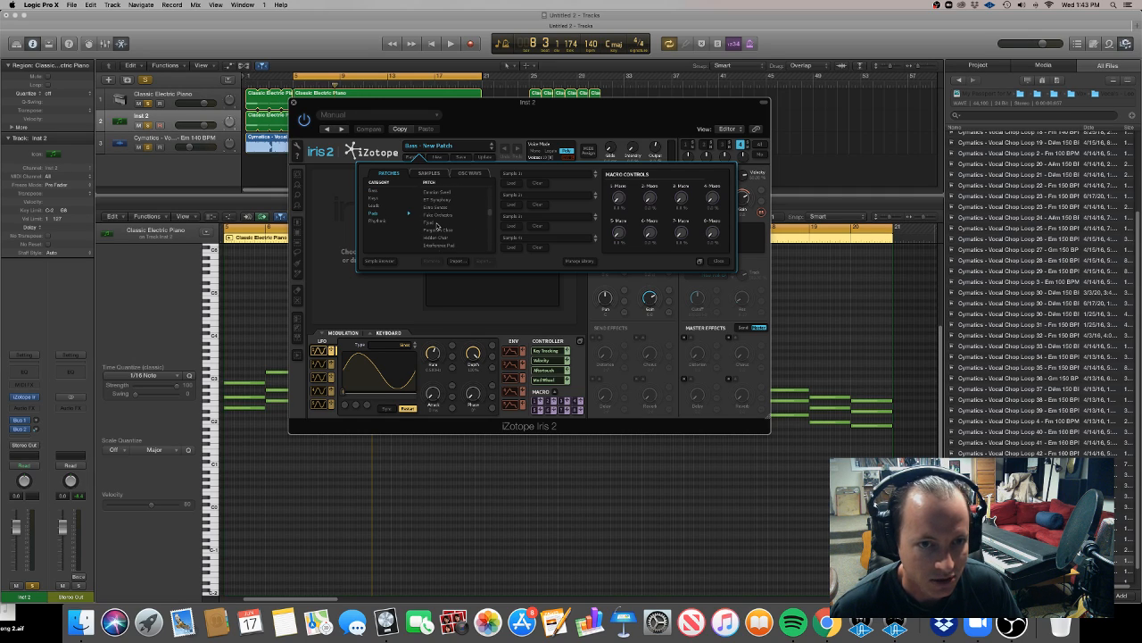
left_click(427, 221)
left_click_drag(319, 99, 334, 131)
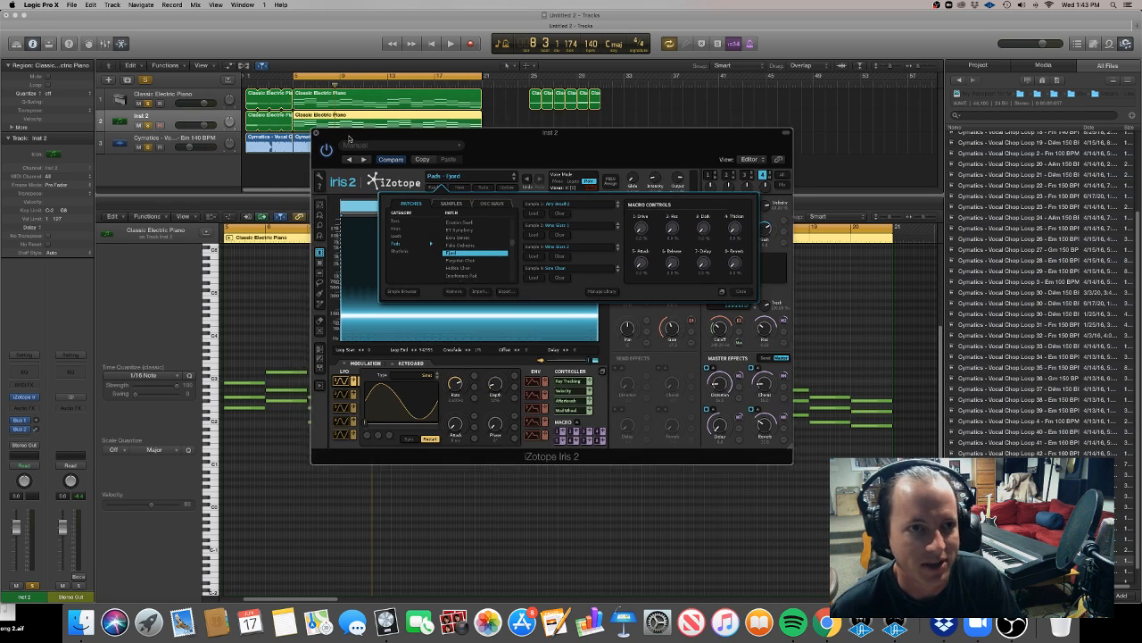
key("space")
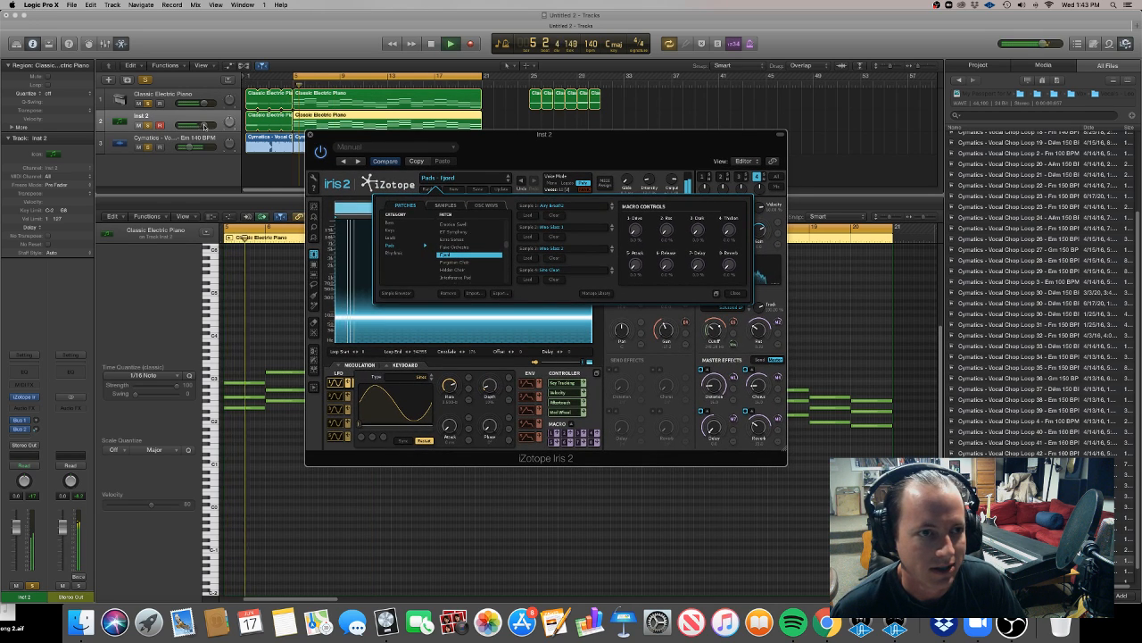
left_click_drag(200, 124, 193, 125)
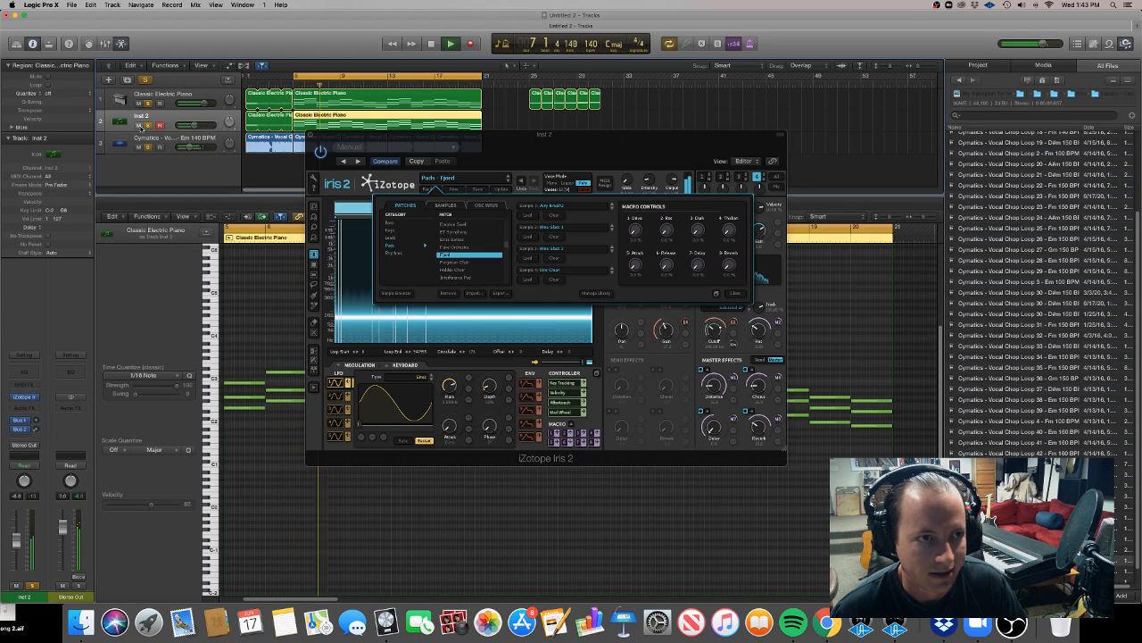
Close the Iris 2 window and take the vocal chop track out of solo during playback.
left_click(311, 135)
left_click(140, 147)
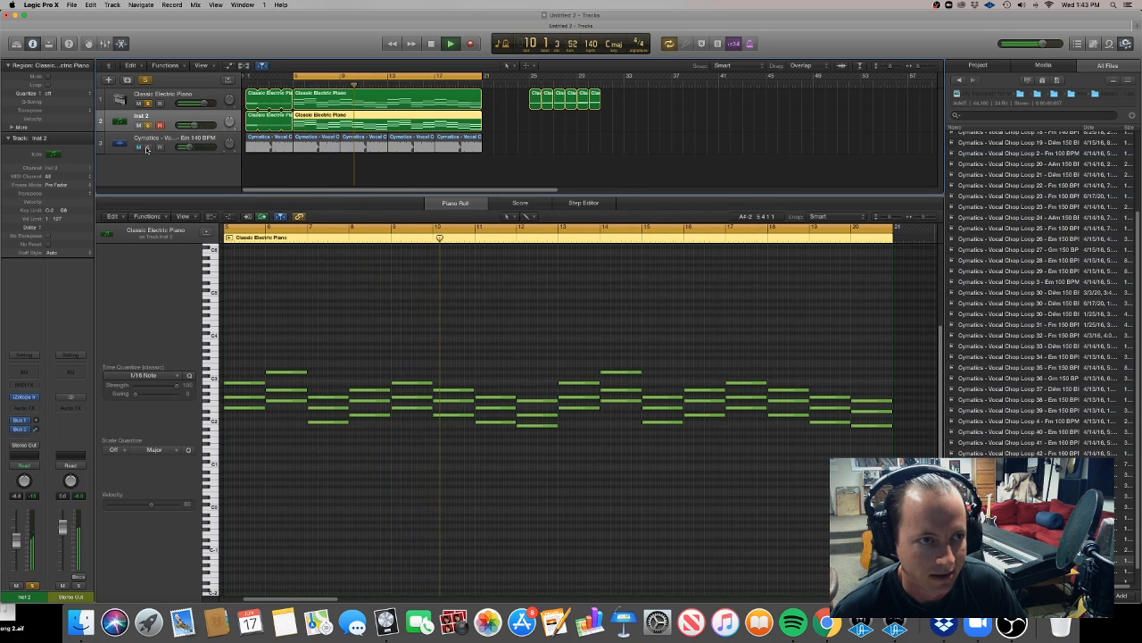
left_click(146, 148)
left_click(147, 148)
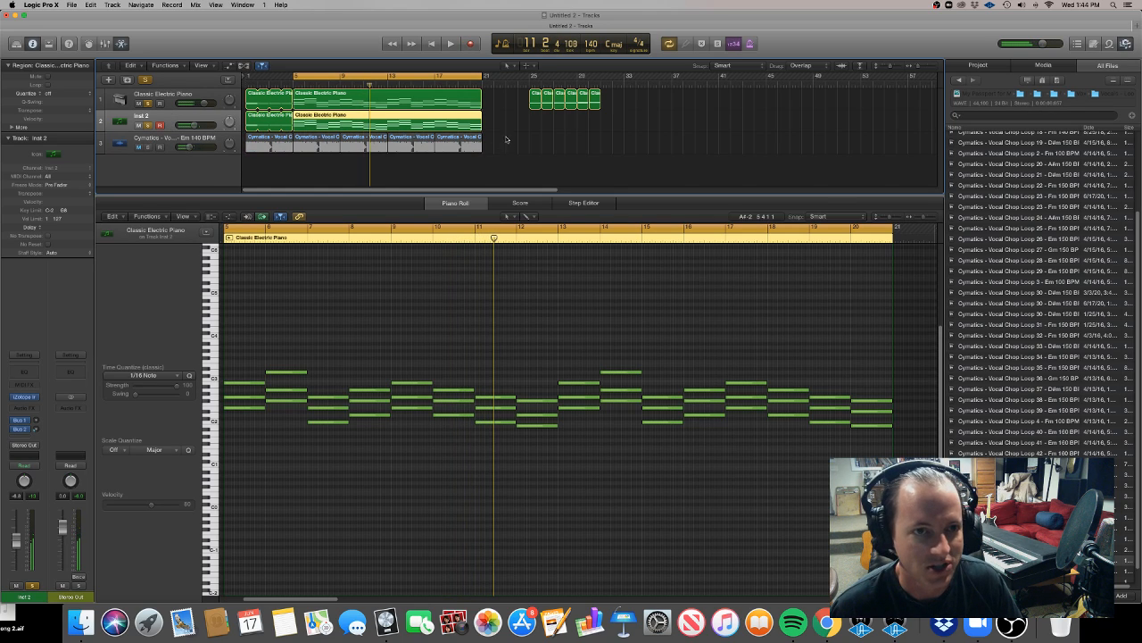
Duplicate the Inst 2 track and copy the long chord region from bars 5 to 21 onto the new track.
key("super+d")
left_click_drag(523, 132, 471, 123)
left_click_drag(308, 123, 308, 144)
left_click_drag(531, 141, 396, 143)
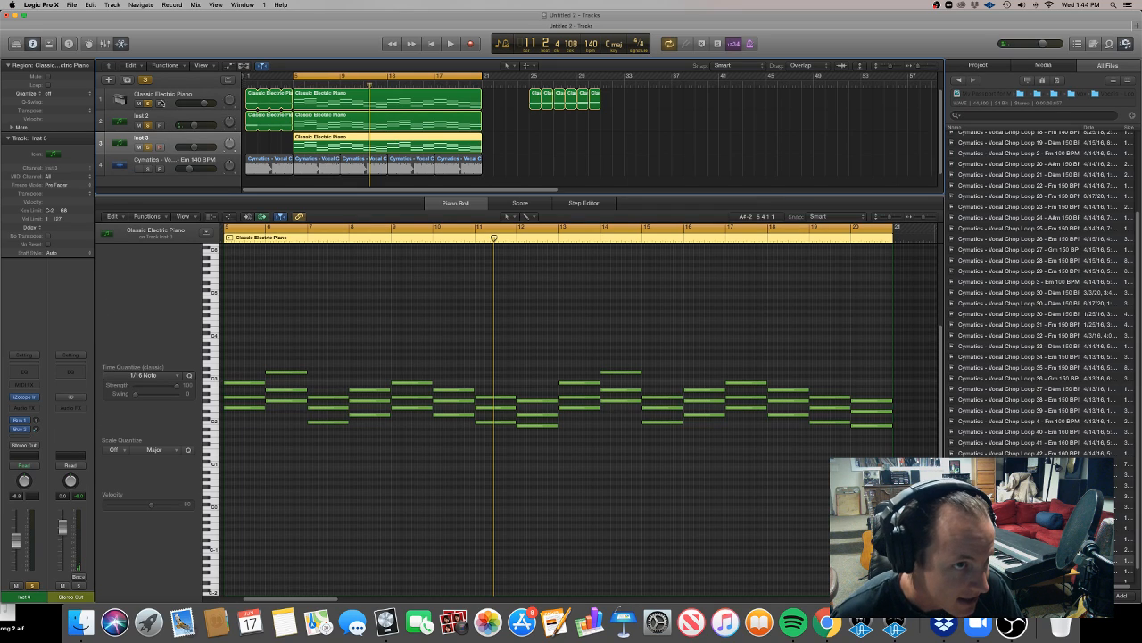
Take the Classic Electric Piano track out of solo and play the arrangement from bar 5.
left_click(149, 103)
left_click(149, 104)
key("space")
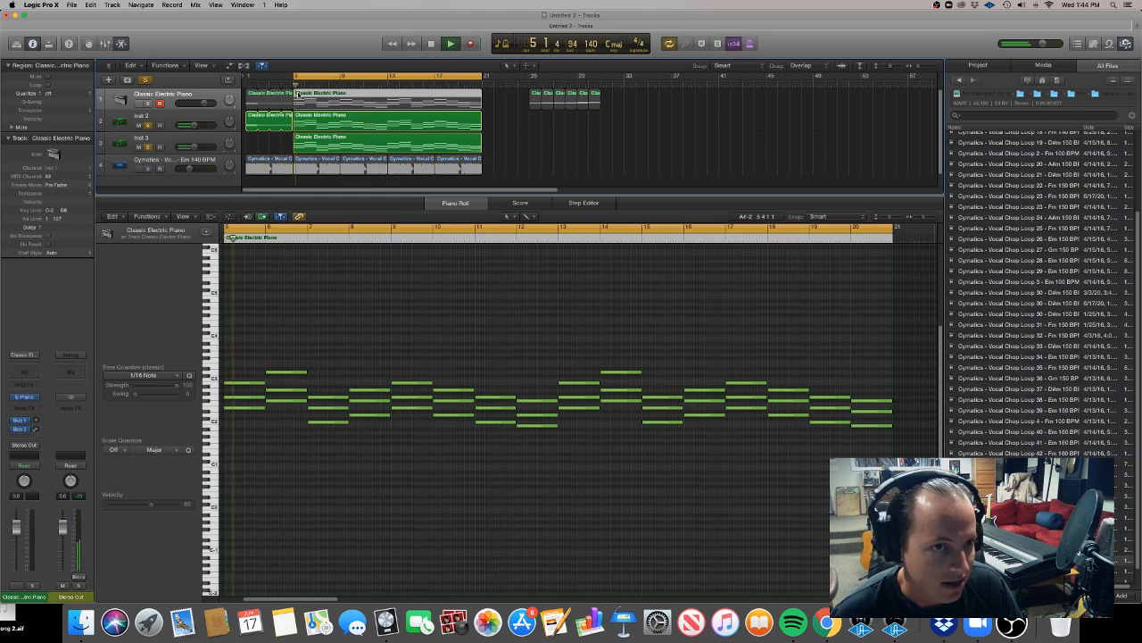
Load the Future Toy patch from the Keys category in the Inst 3 track's Iris 2 and close its window.
left_click(138, 139)
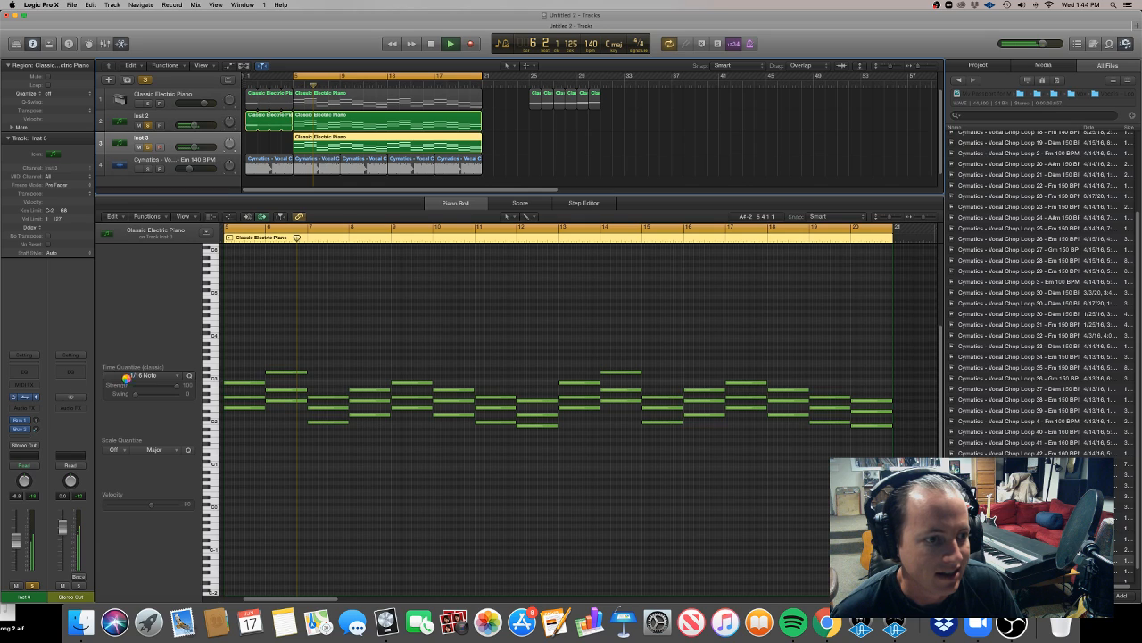
left_click(150, 93)
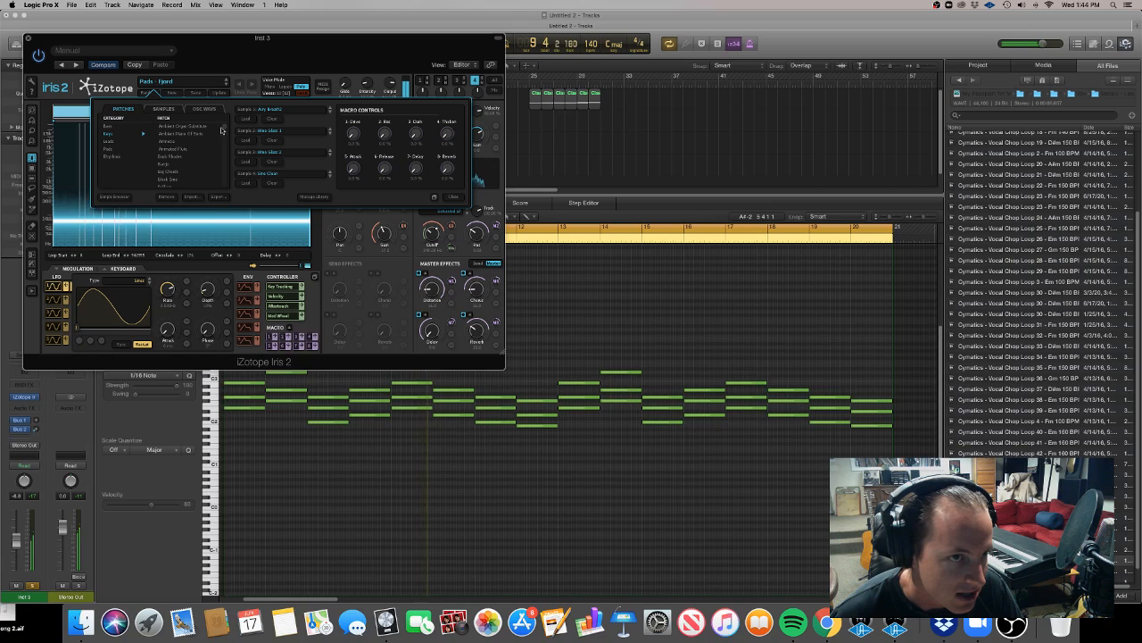
left_click(108, 133)
left_click(176, 147)
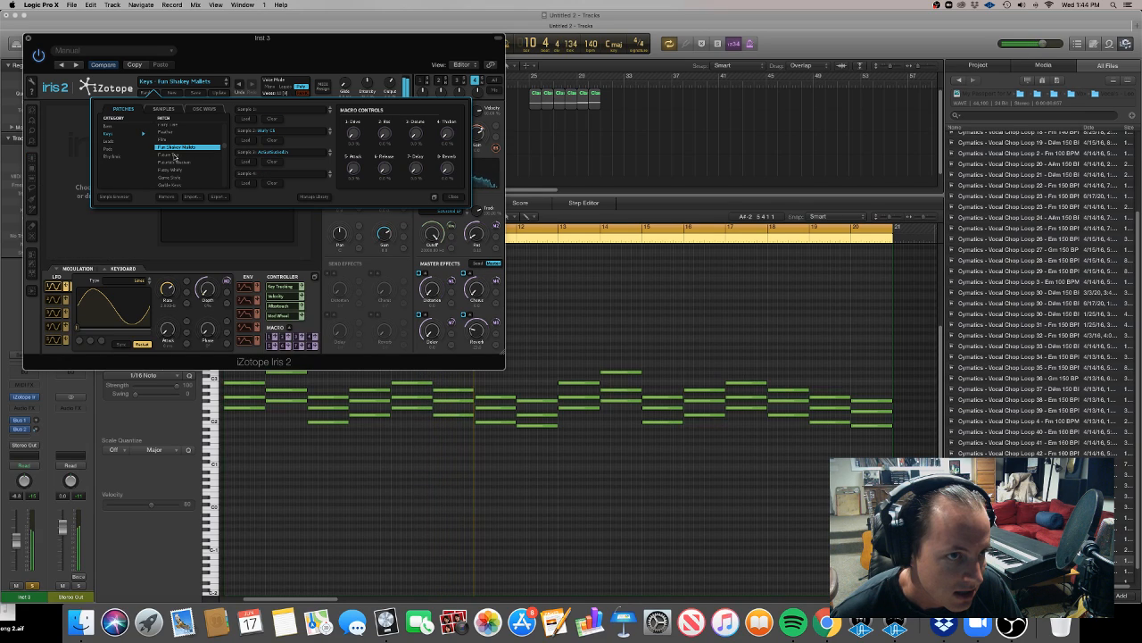
left_click(174, 155)
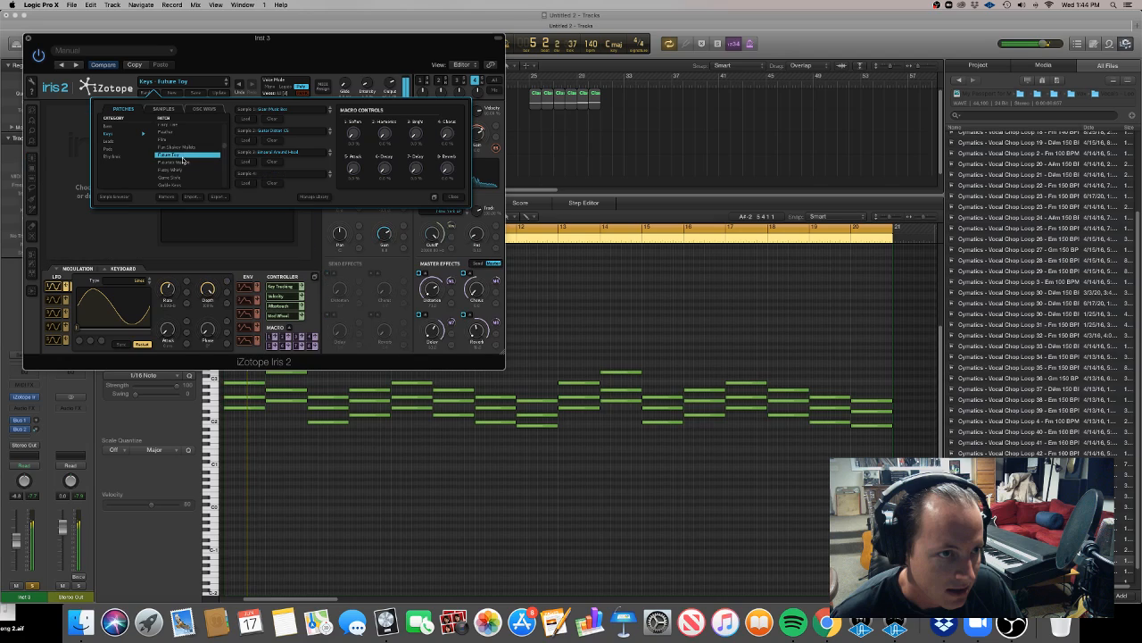
left_click(28, 38)
Split the Inst 3 chord region at bar 9, copy its first four bars to bar 1, and play it back.
left_click(270, 143)
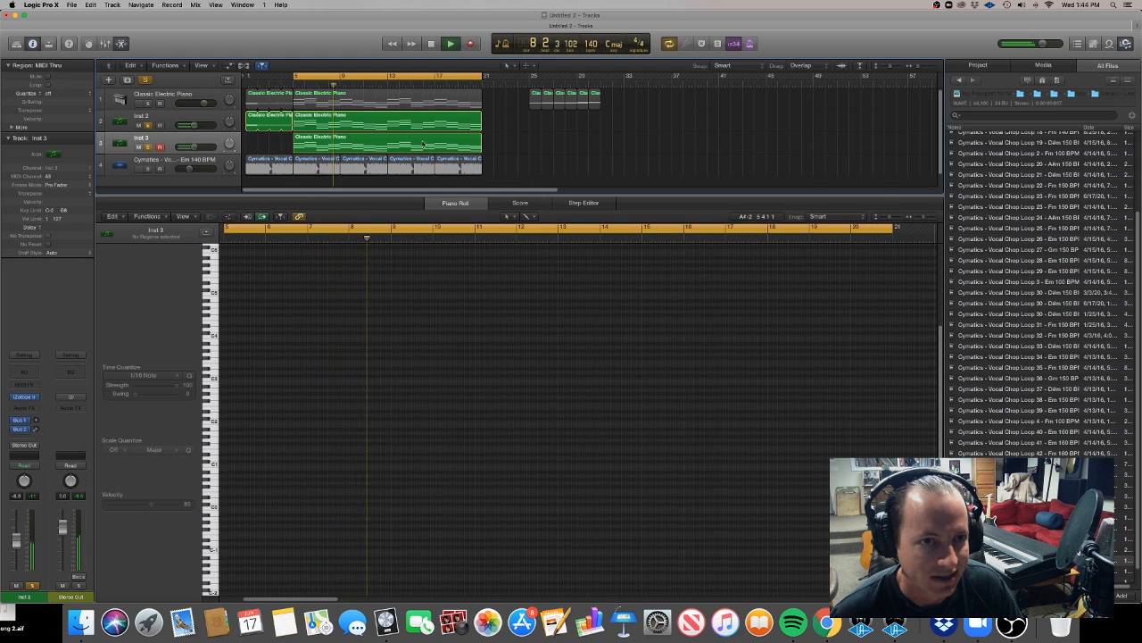
left_click_drag(517, 147, 446, 134)
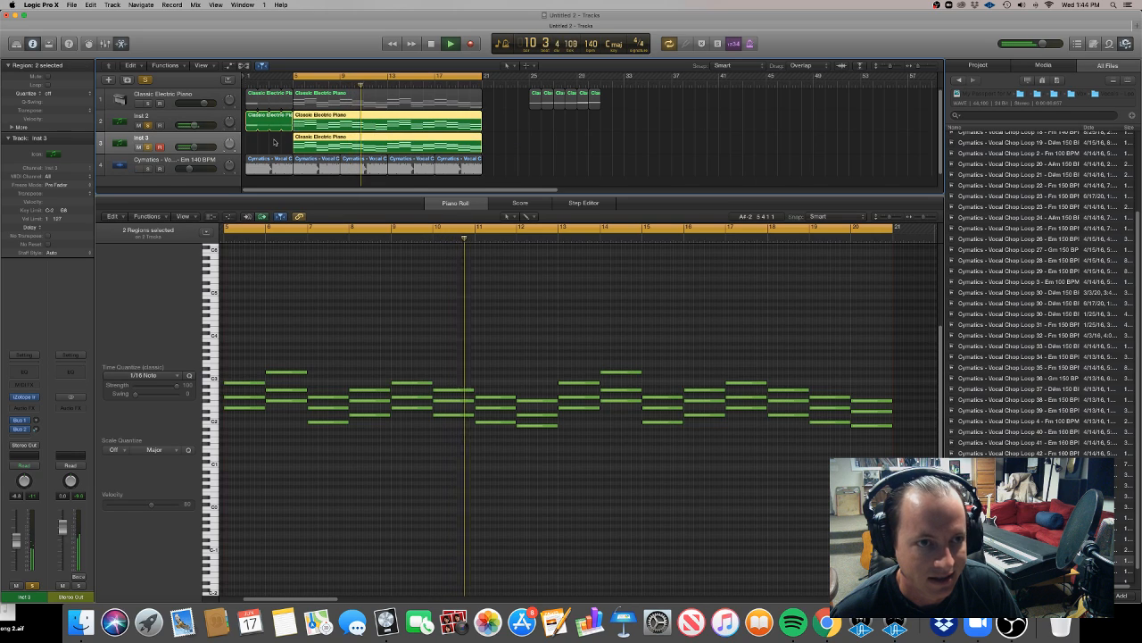
left_click(274, 143)
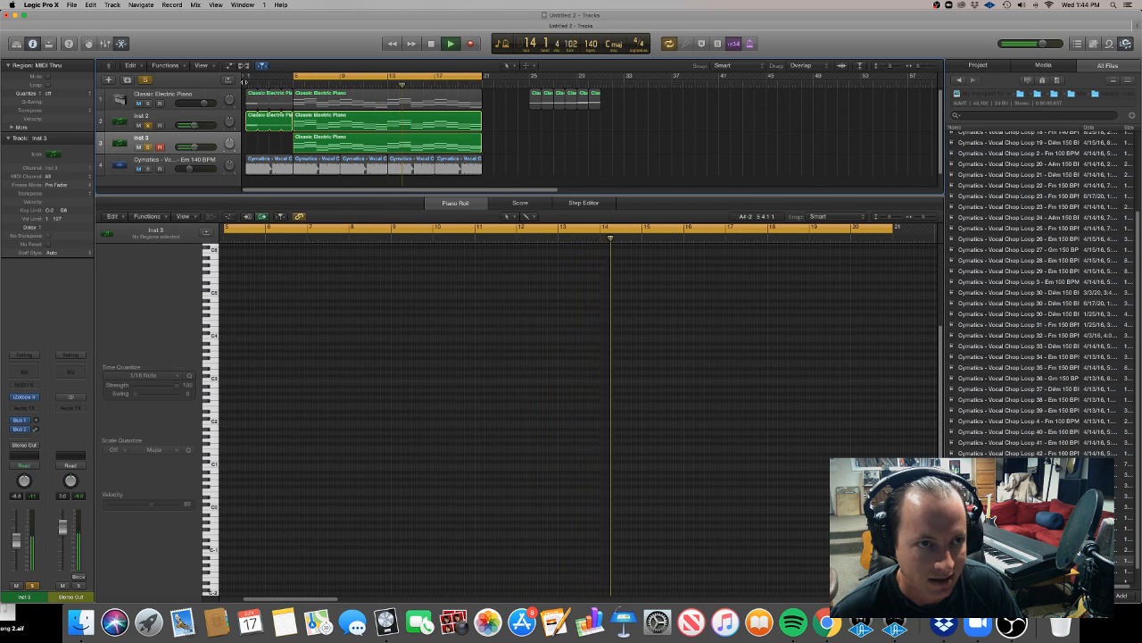
key("Return")
left_click_drag(348, 149, 241, 141)
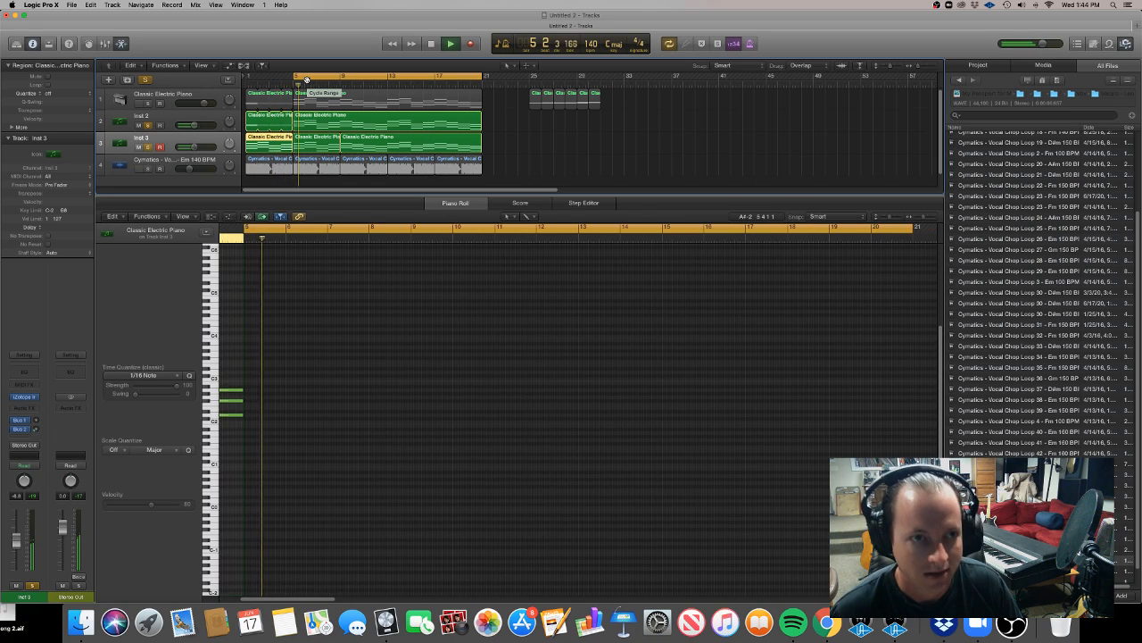
key("space")
Duplicate the Inst 3 track and copy its two chord regions spanning bars 5 to 21 onto the new track.
left_click(197, 141)
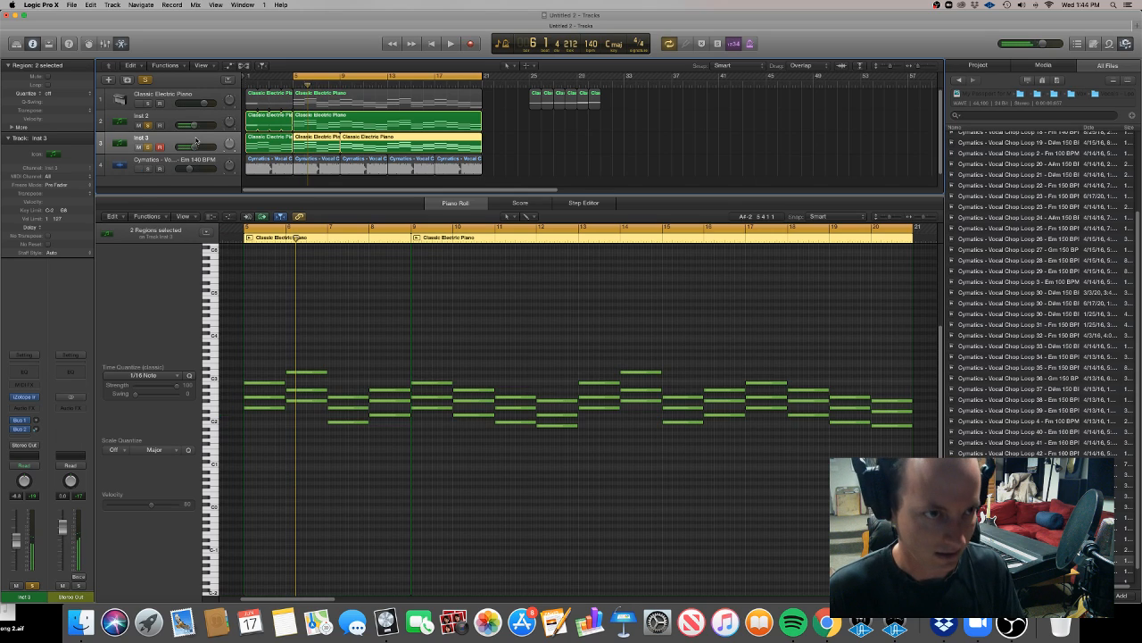
key("super+d")
left_click_drag(538, 155, 423, 162)
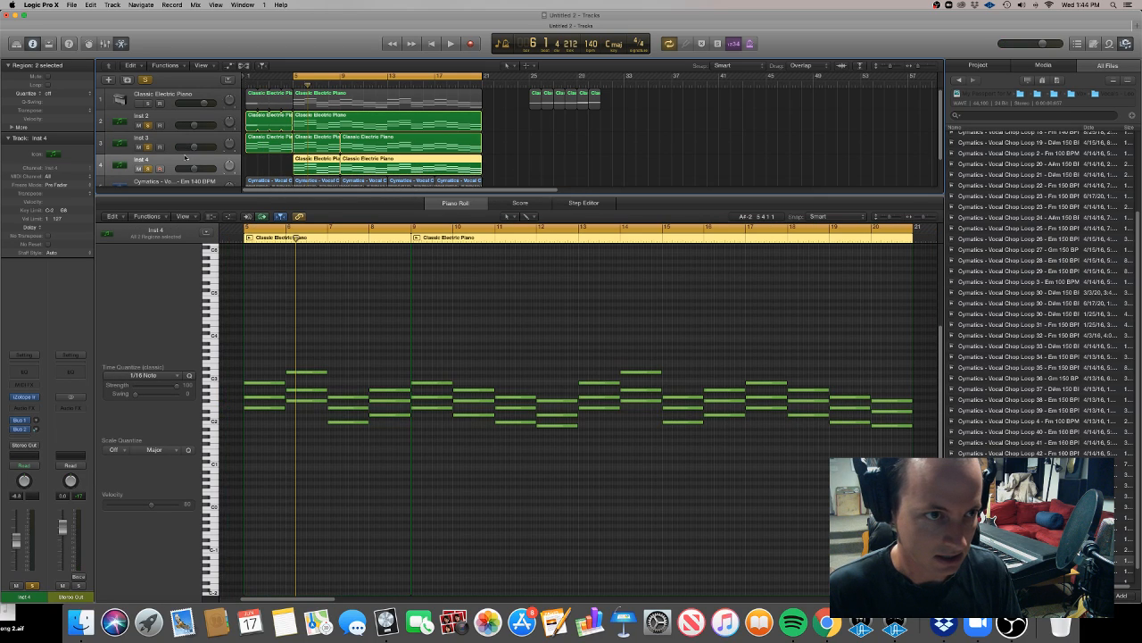
Replace Inst 4's instrument with the stereo EastWest Play sampler and load the B3 rock organ MOD patch from Vintage Organs.
left_click(35, 396)
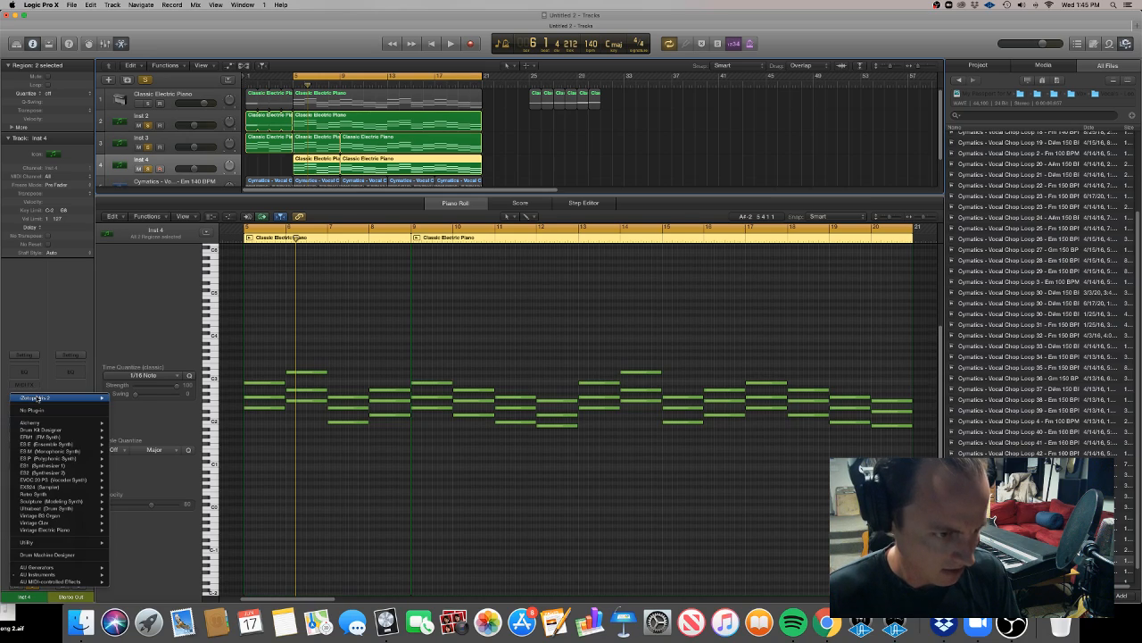
mouse_move(79, 579)
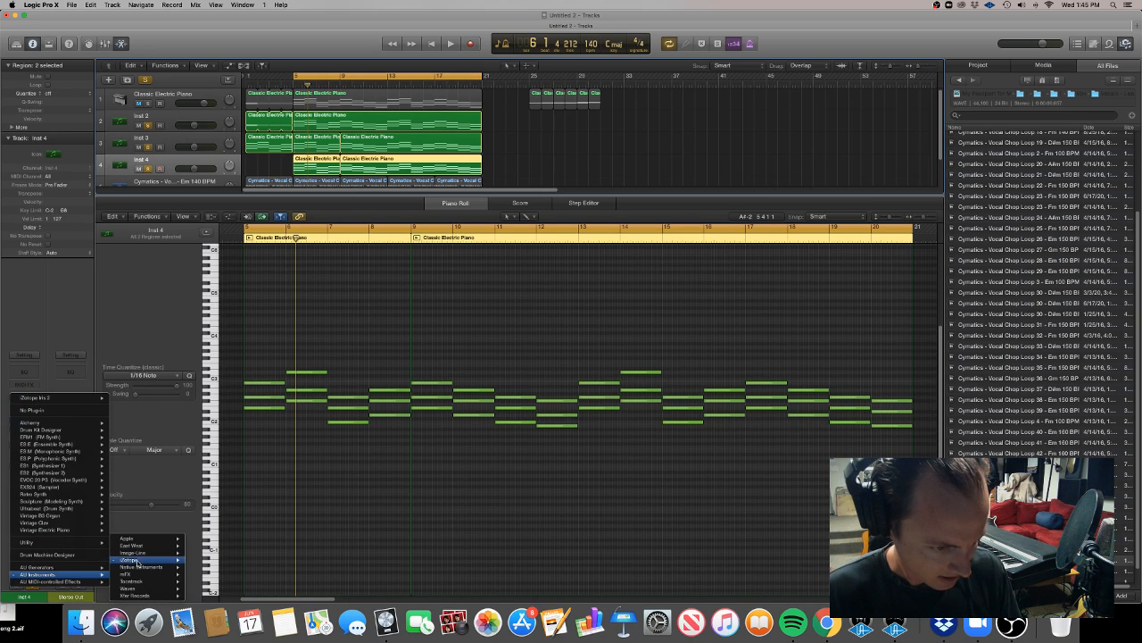
mouse_move(147, 547)
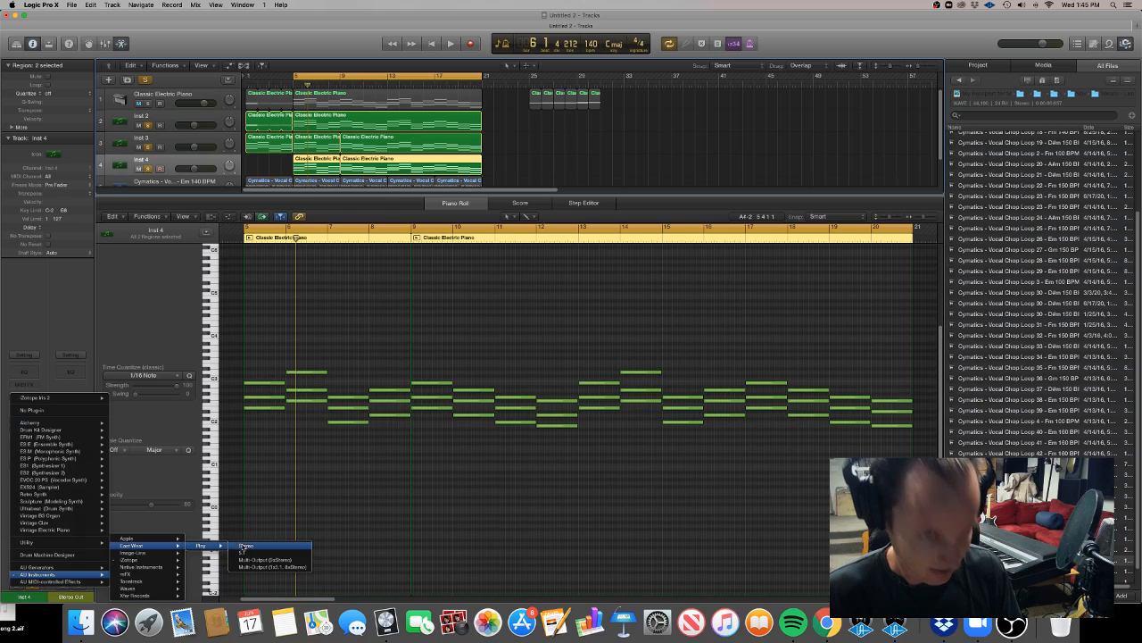
left_click(244, 545)
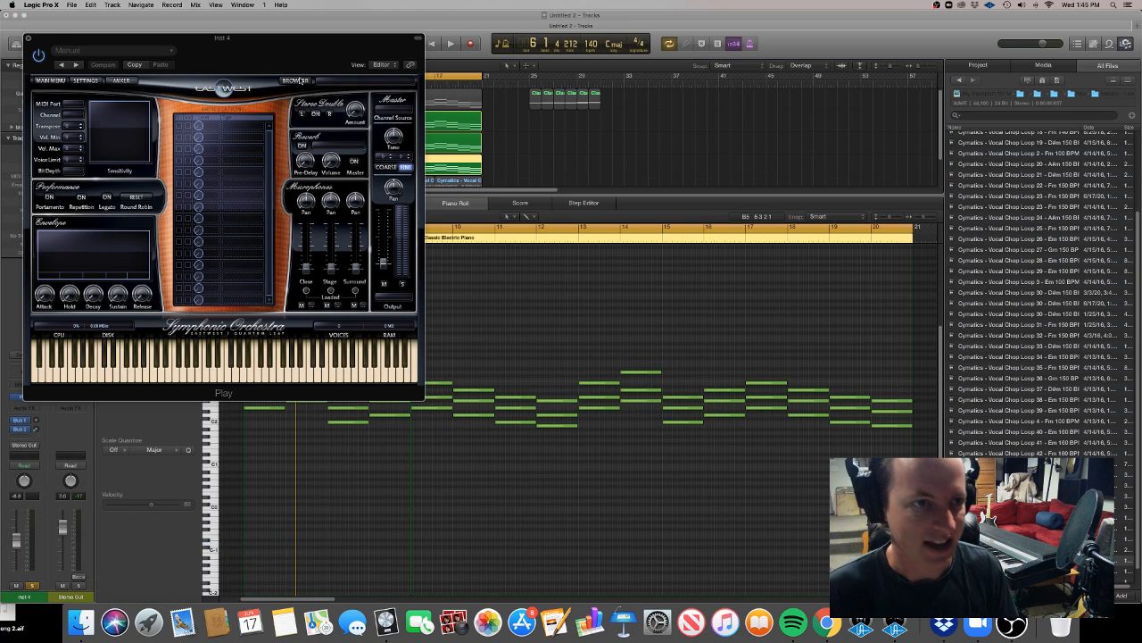
left_click(298, 80)
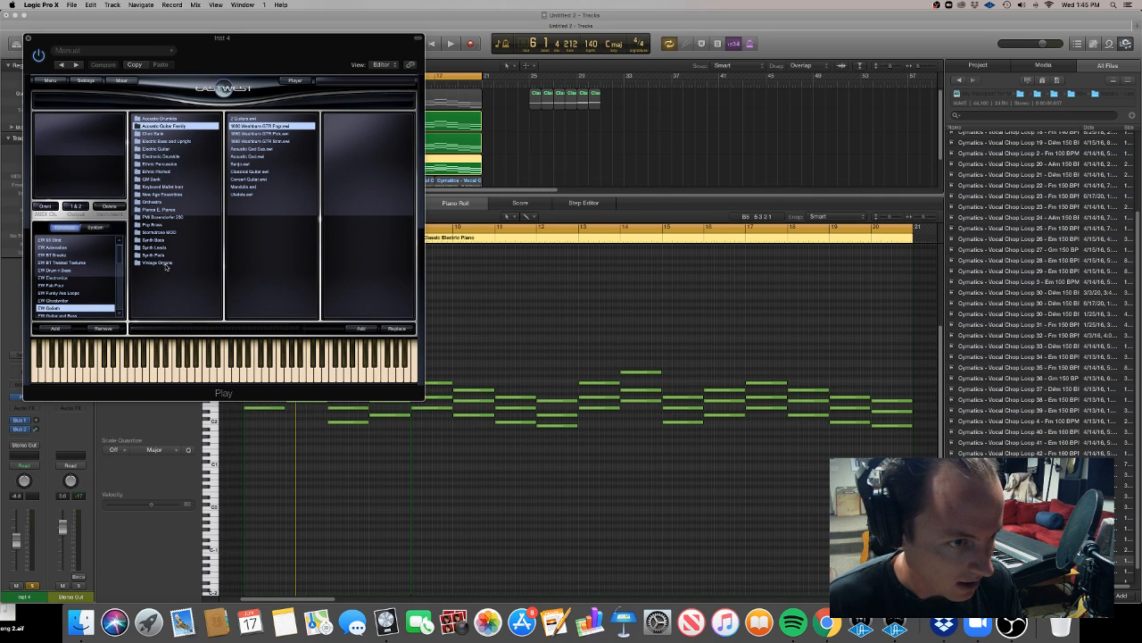
left_click(157, 263)
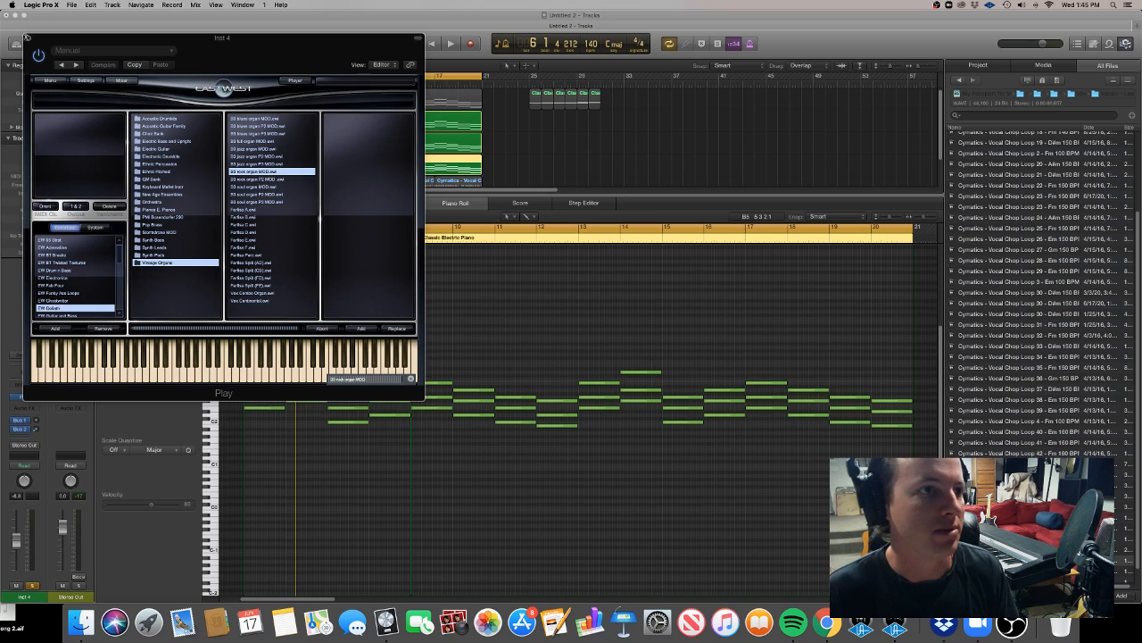
left_click(27, 38)
Add one-bar E3 and E1 notes above and below the bar 5 chord in the Inst 4 region, aligned to the bar start.
left_click_drag(505, 160, 331, 155)
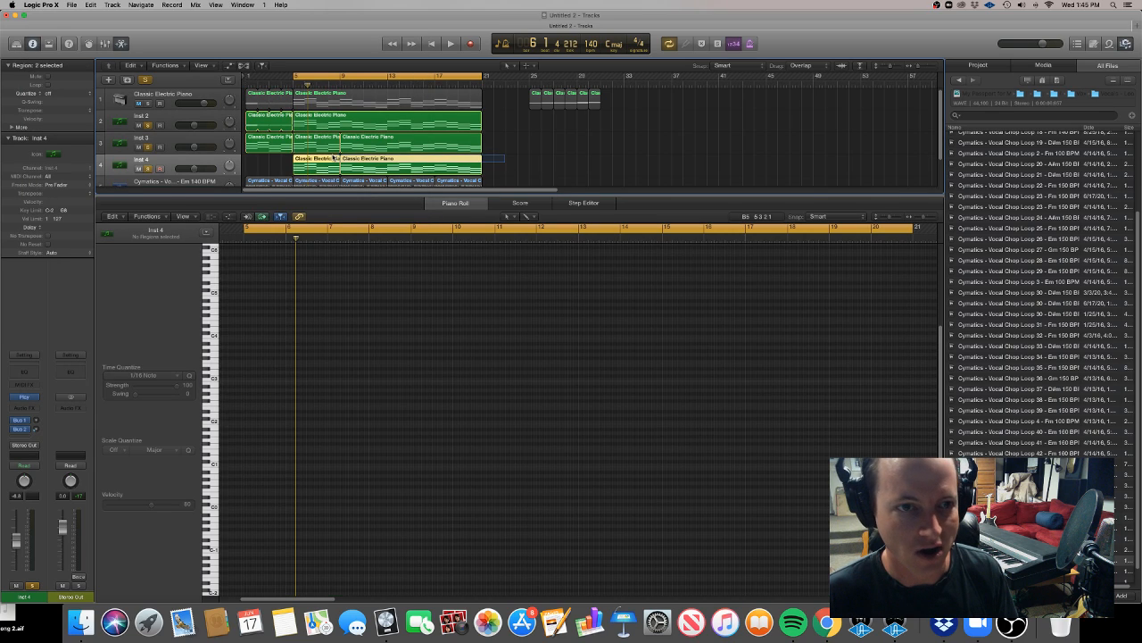
scroll(580, 455, "left", 4)
scroll(579, 455, "down", 5)
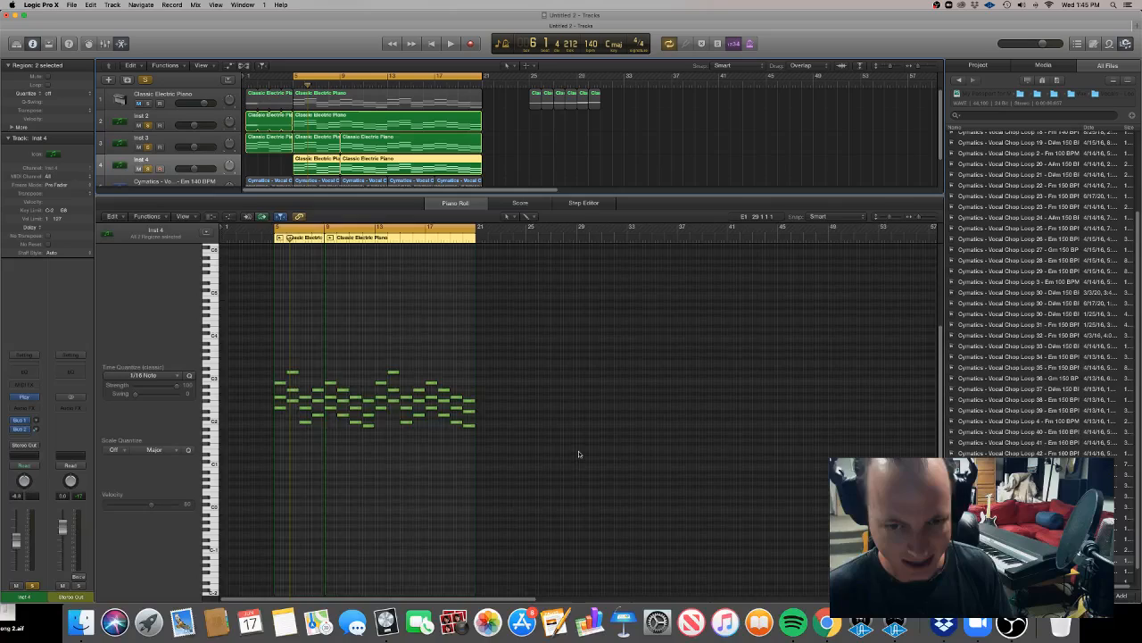
scroll(579, 454, "up", 5)
scroll(580, 454, "left", 3)
scroll(580, 454, "down", 2)
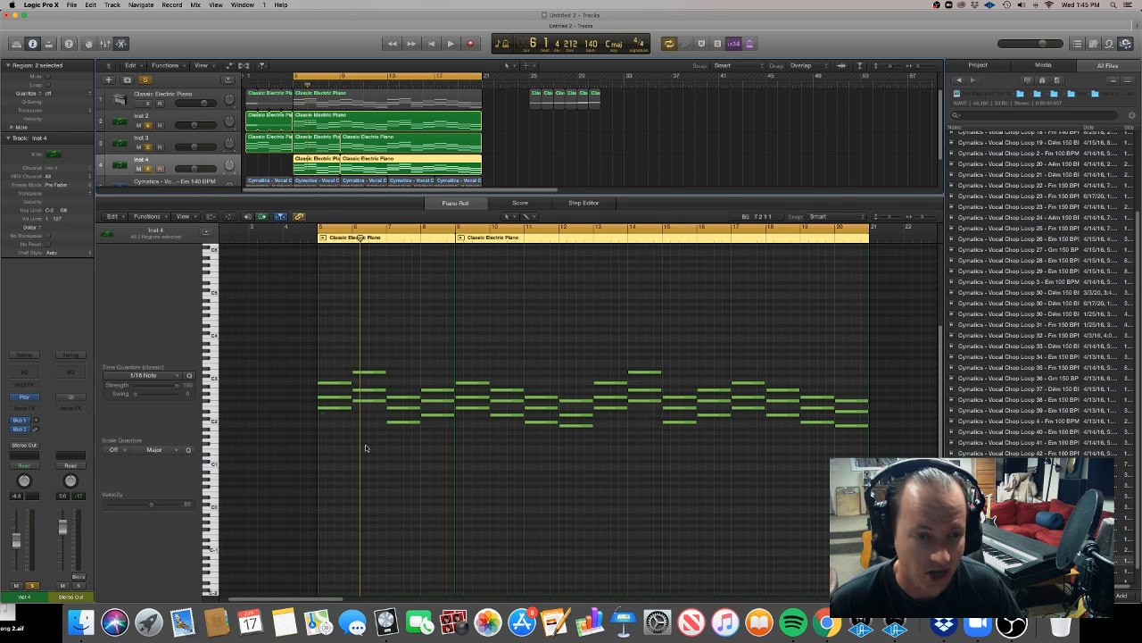
left_click(322, 367)
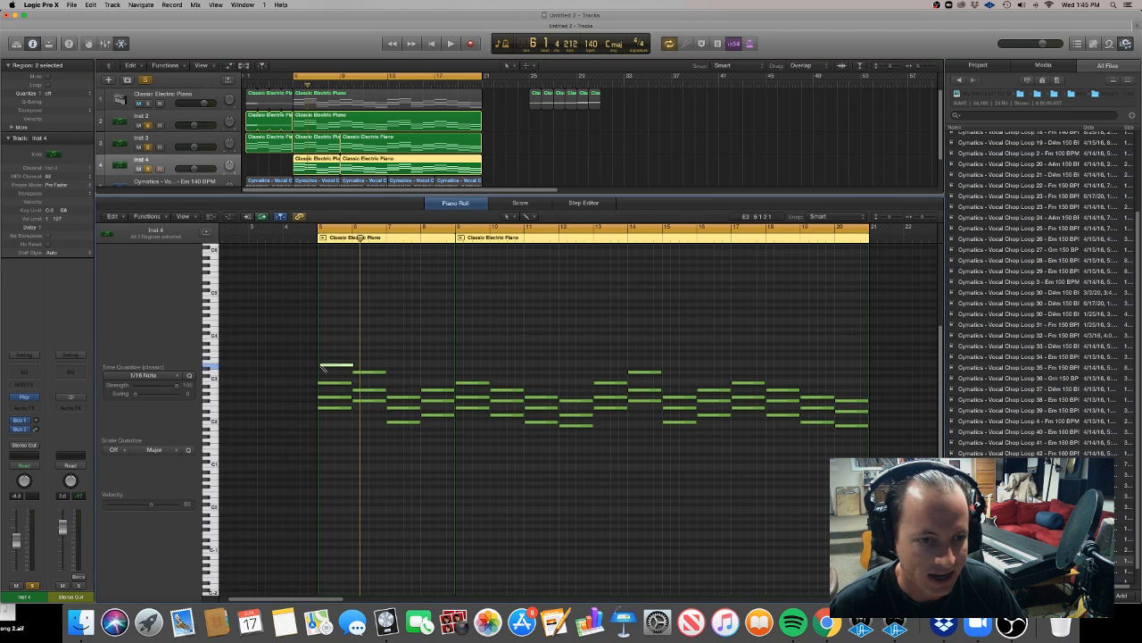
left_click(322, 367)
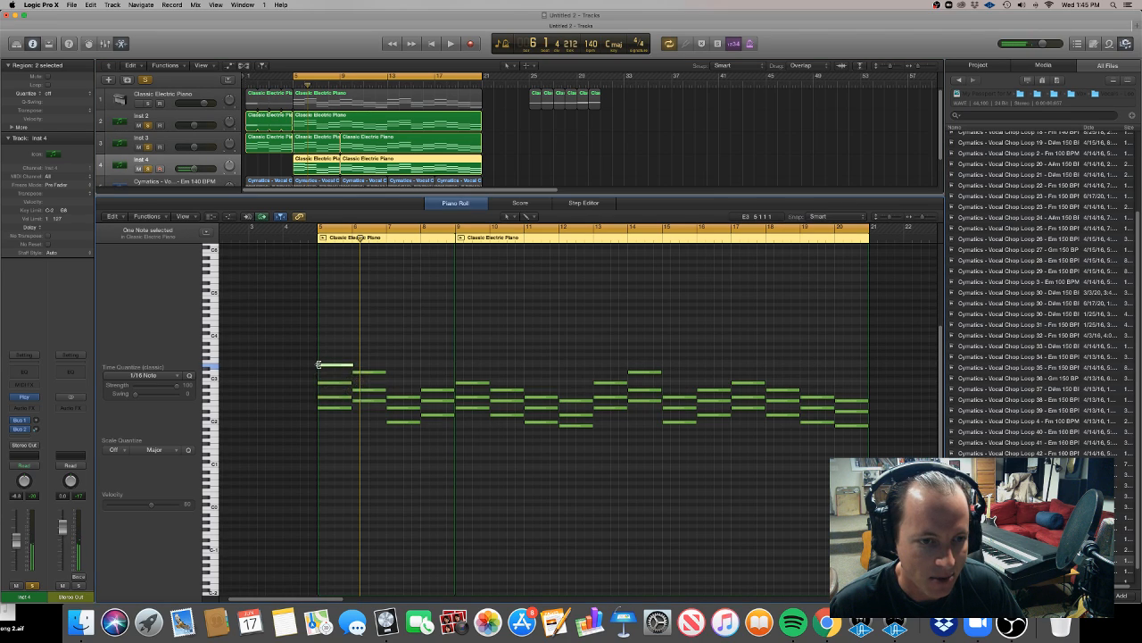
left_click(318, 365)
left_click_drag(320, 365, 317, 365)
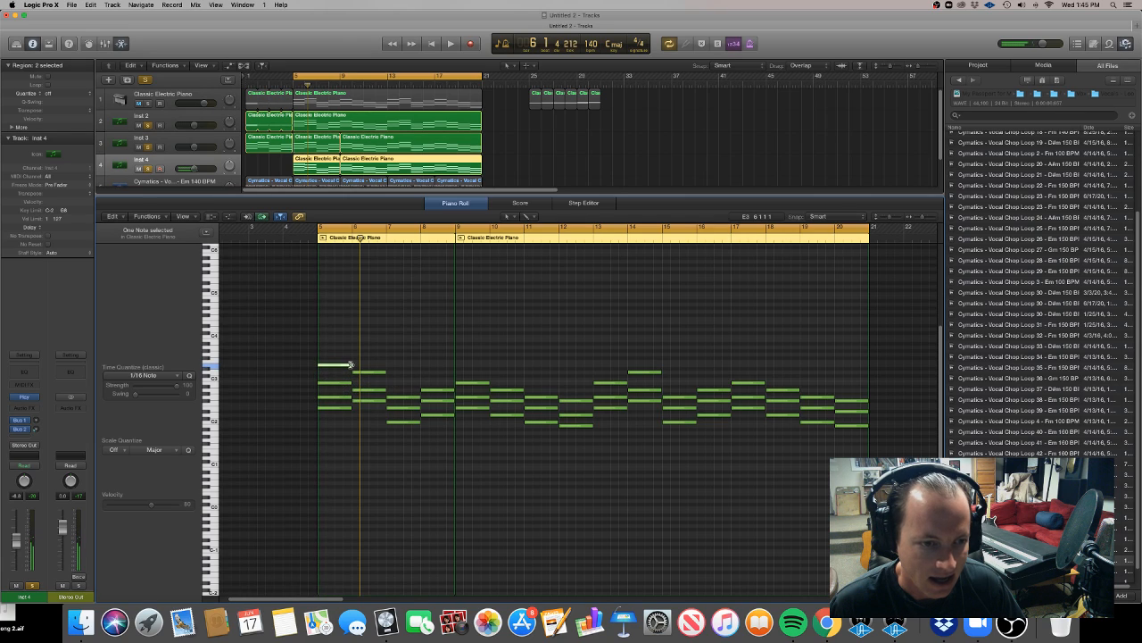
left_click(322, 452)
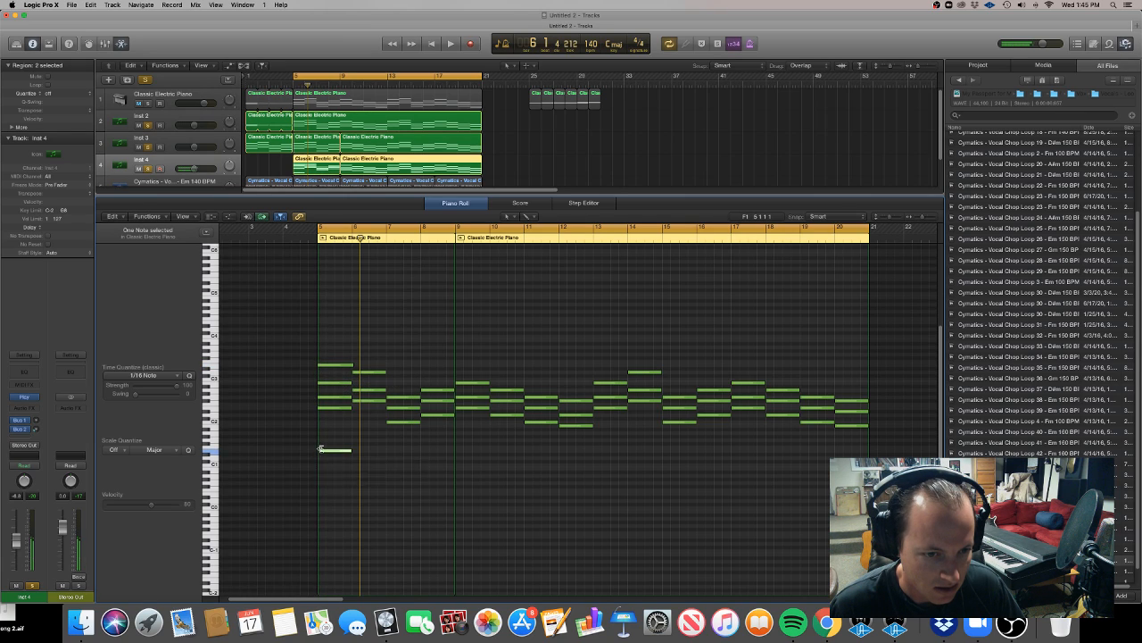
left_click_drag(320, 450, 316, 451)
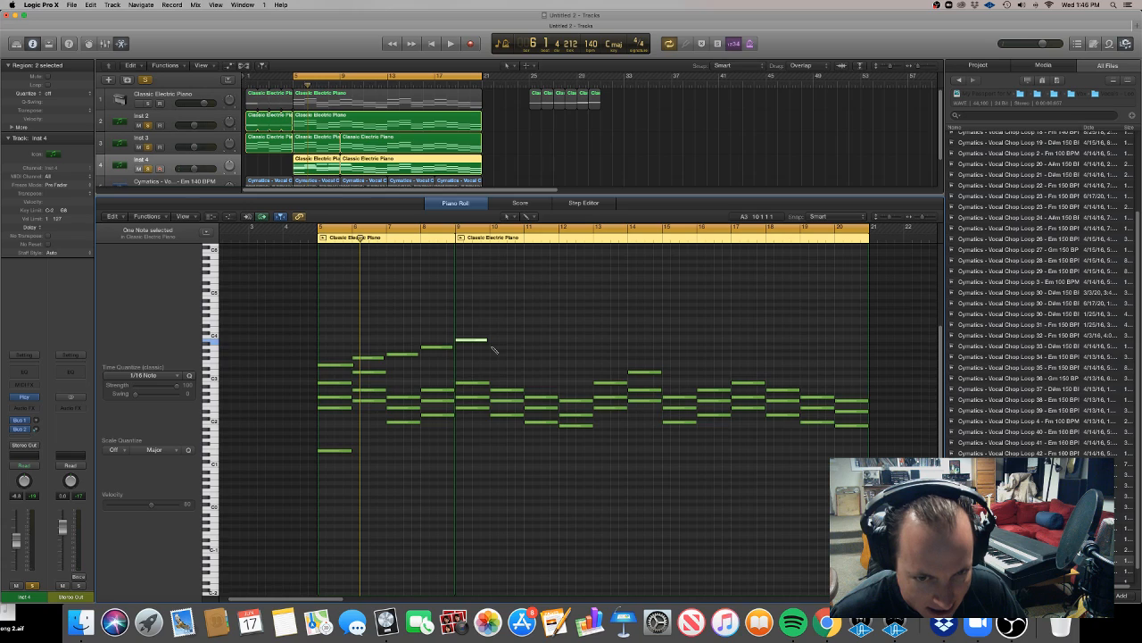
Continue the top melody line on Inst 4 with one-bar notes F#3 in bar 10, C4 in bar 11 and D4 in bar 12.
left_click(492, 347)
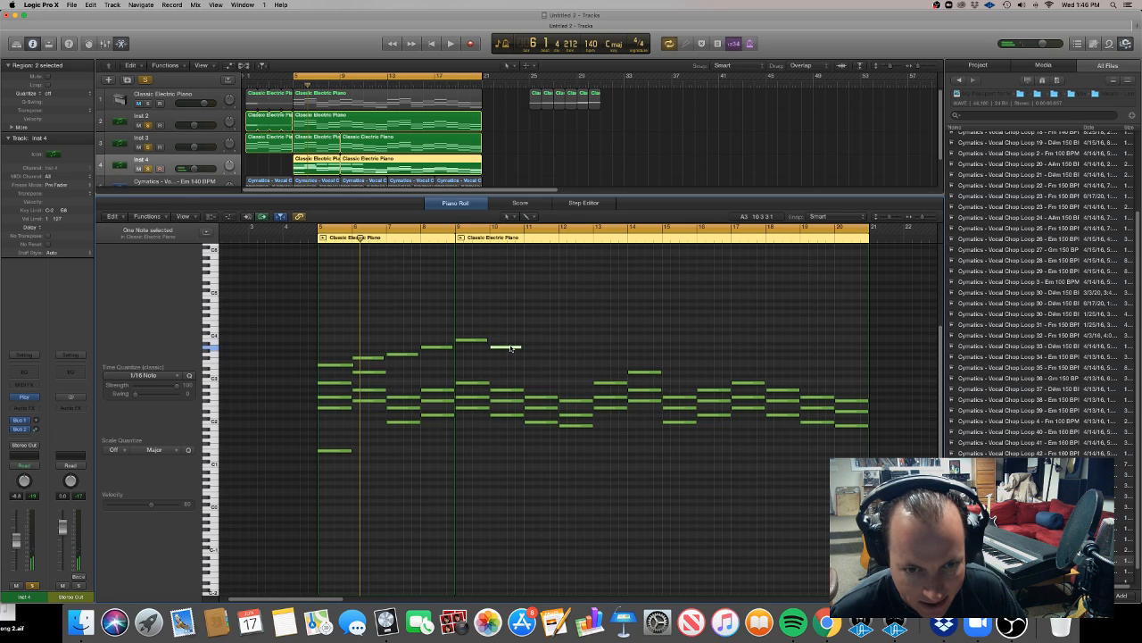
left_click_drag(511, 348, 518, 358)
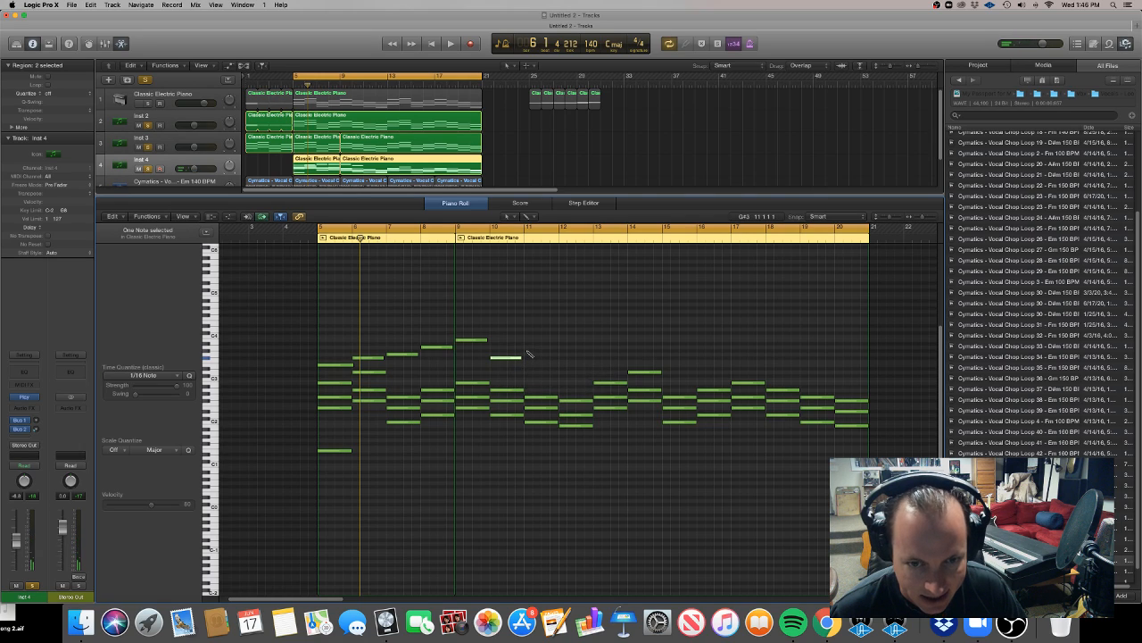
left_click_drag(528, 355, 533, 340)
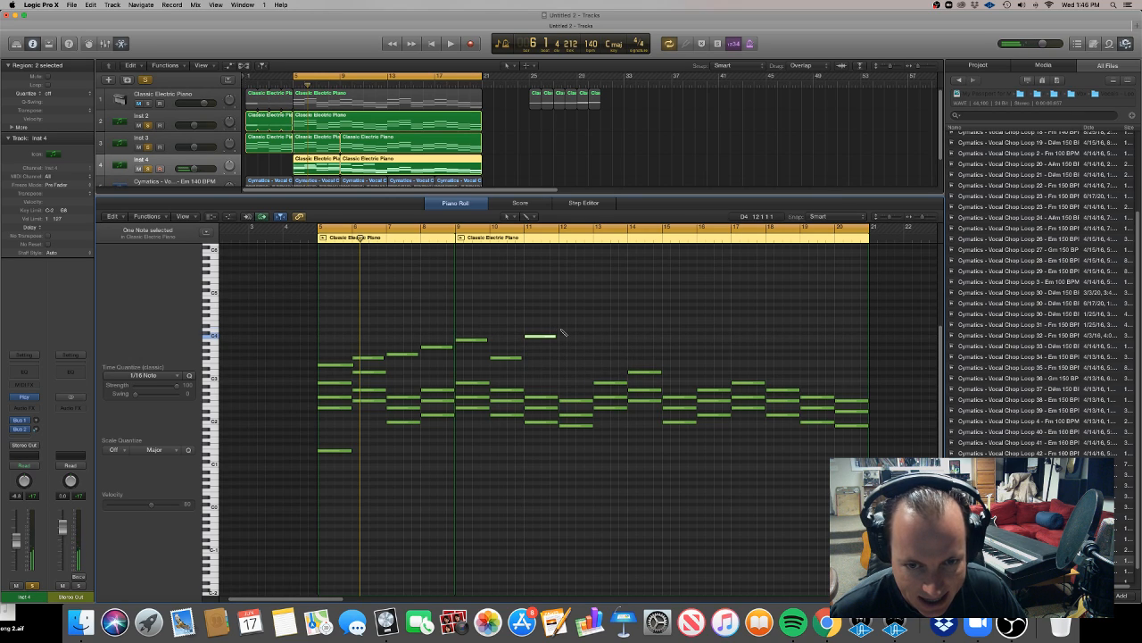
During playback, add one-bar bass notes on Inst 4 in bars 6 to 12: F#1, C1, D1, E1, D1, C1 and B0.
key("space")
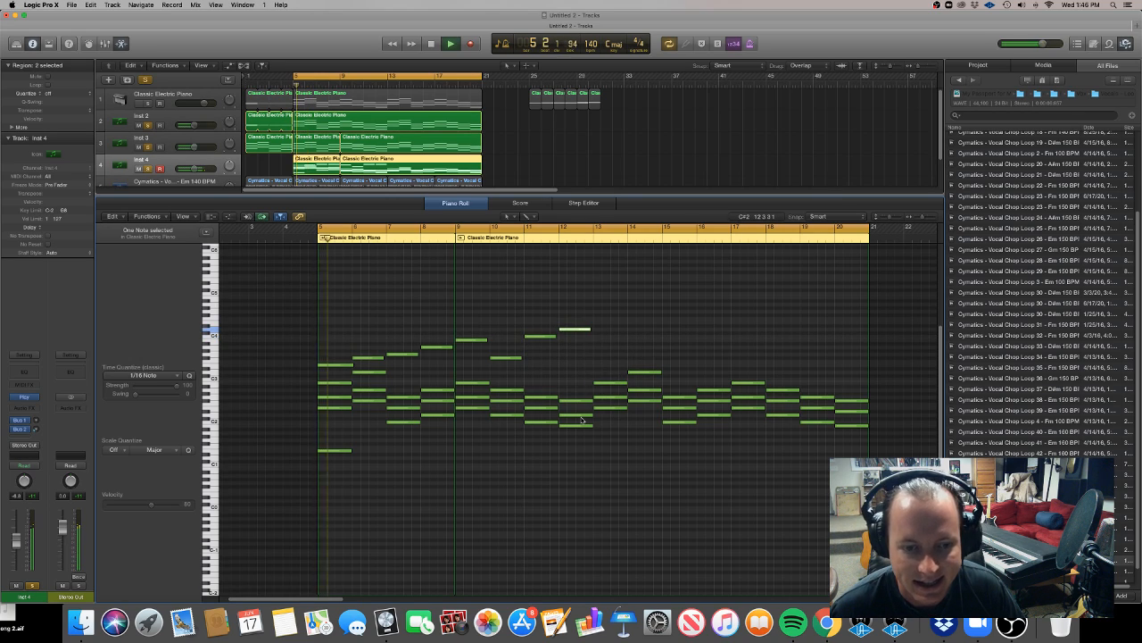
left_click(356, 443)
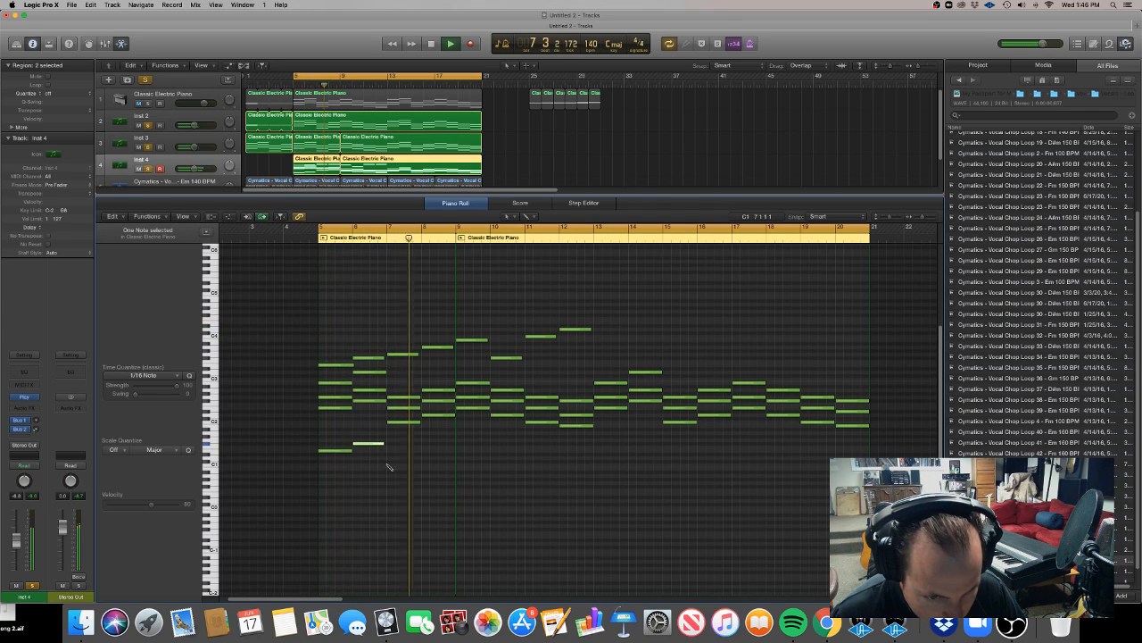
left_click(389, 464)
left_click(425, 457)
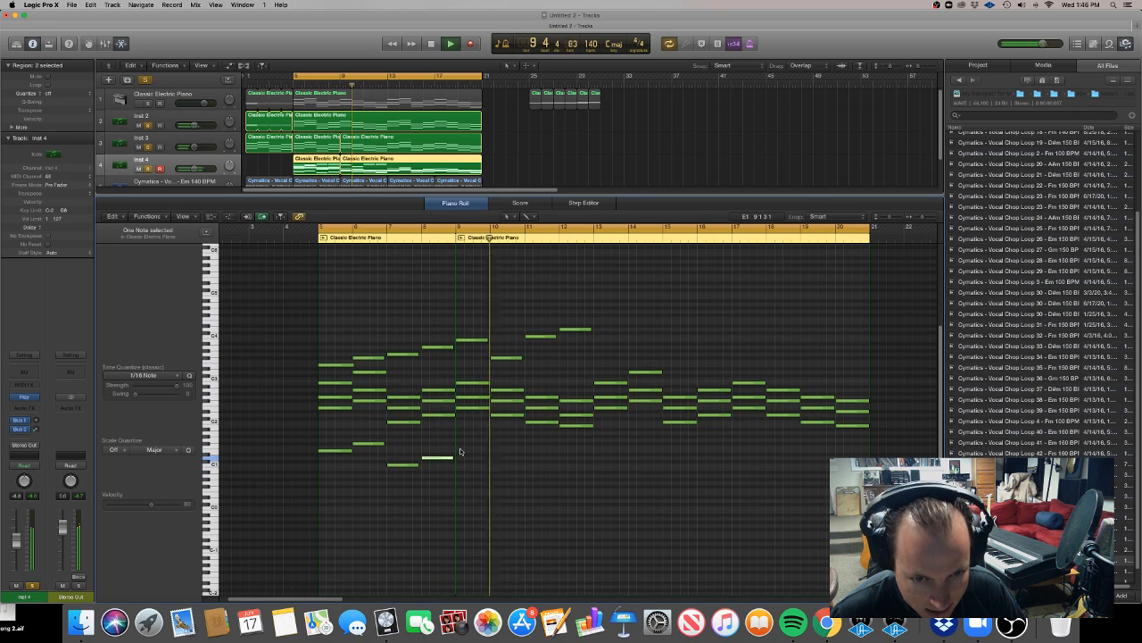
left_click_drag(571, 463, 479, 451)
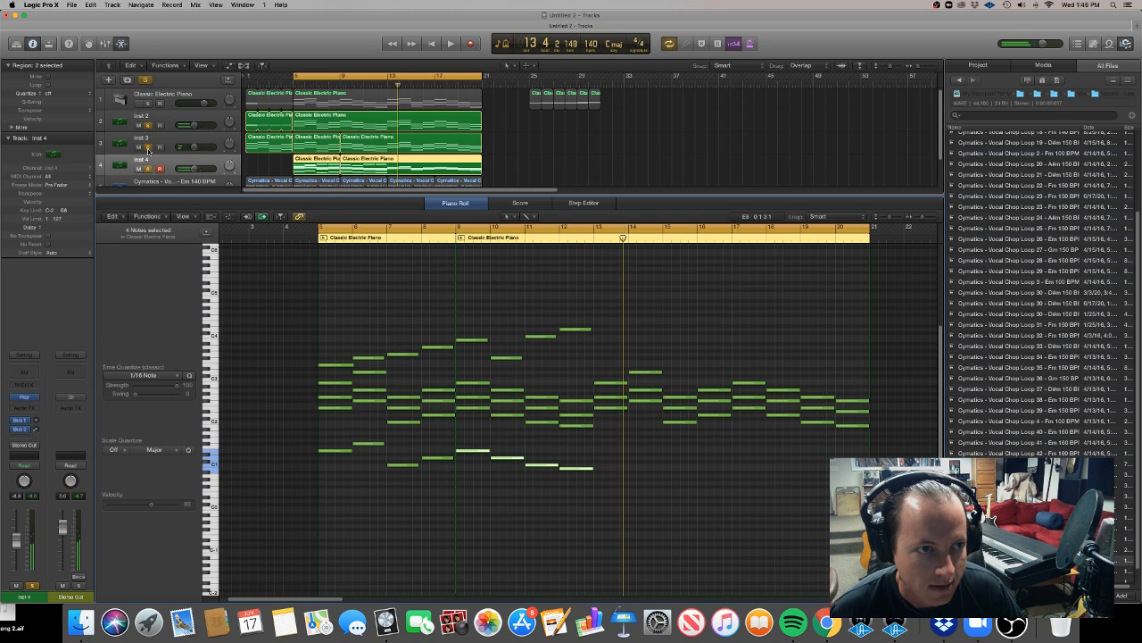
Turn off solo on Inst 2 and Inst 3 so only Inst 4 is heard, and play the section.
left_click_drag(148, 148, 148, 126)
key("space")
left_click(664, 494)
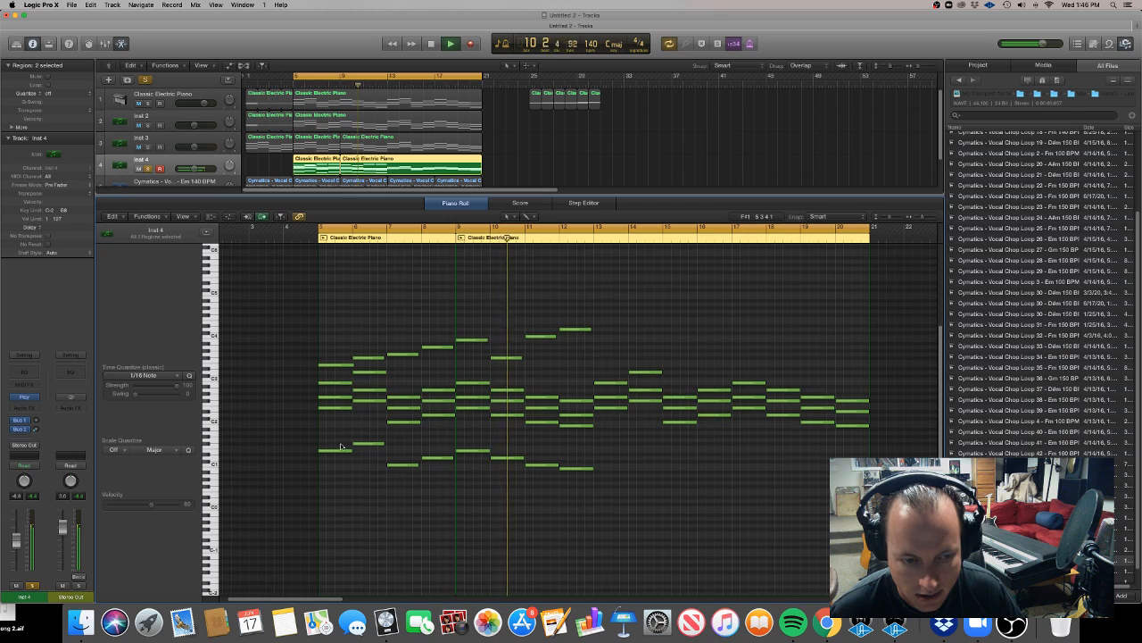
Transpose all notes in both Inst 4 regions up one octave and play them back.
key("space")
left_click_drag(282, 481, 818, 343)
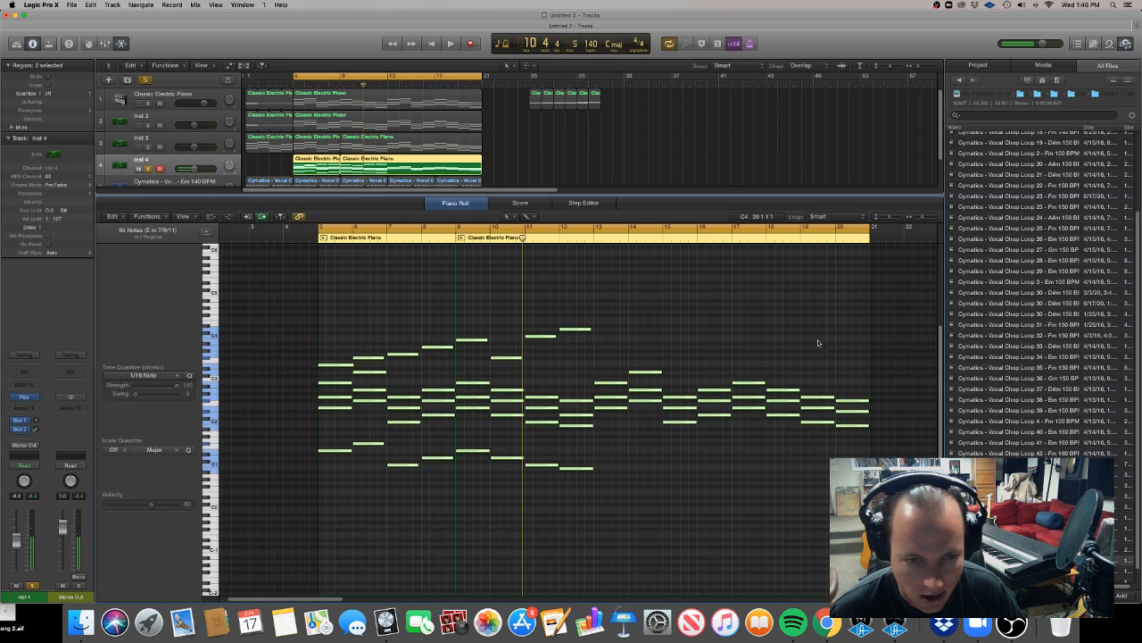
left_click_drag(340, 453, 336, 416)
key("space")
left_click(386, 440)
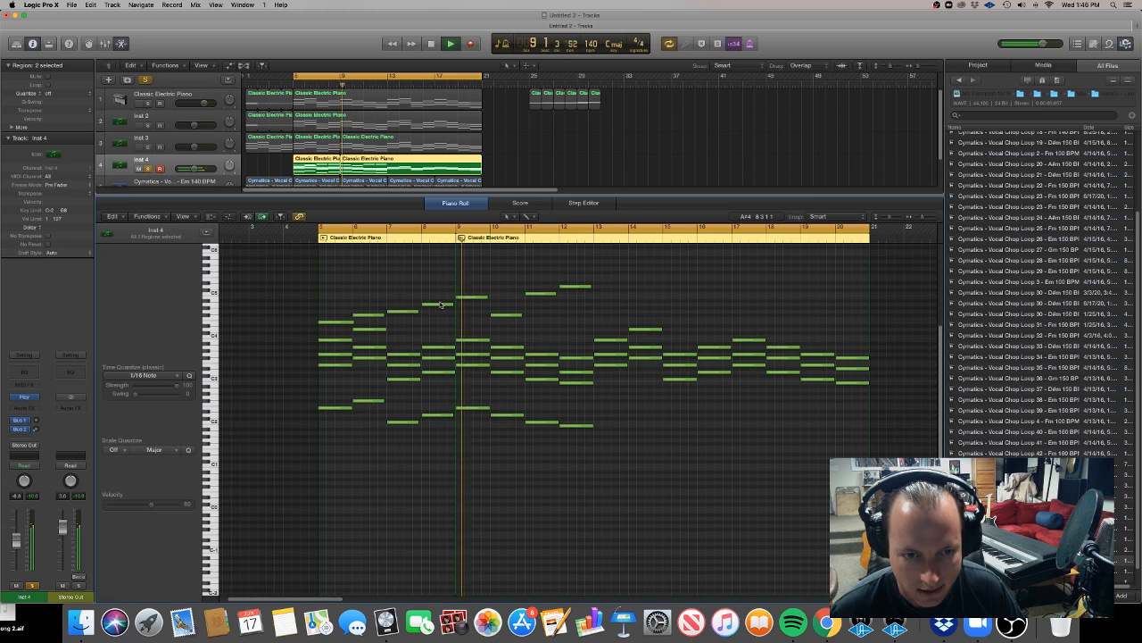
Lower the top melody notes on Inst 4 to F#4 in bar 8, E4 in bar 9 and G4 in bar 11.
left_click_drag(437, 305, 438, 315)
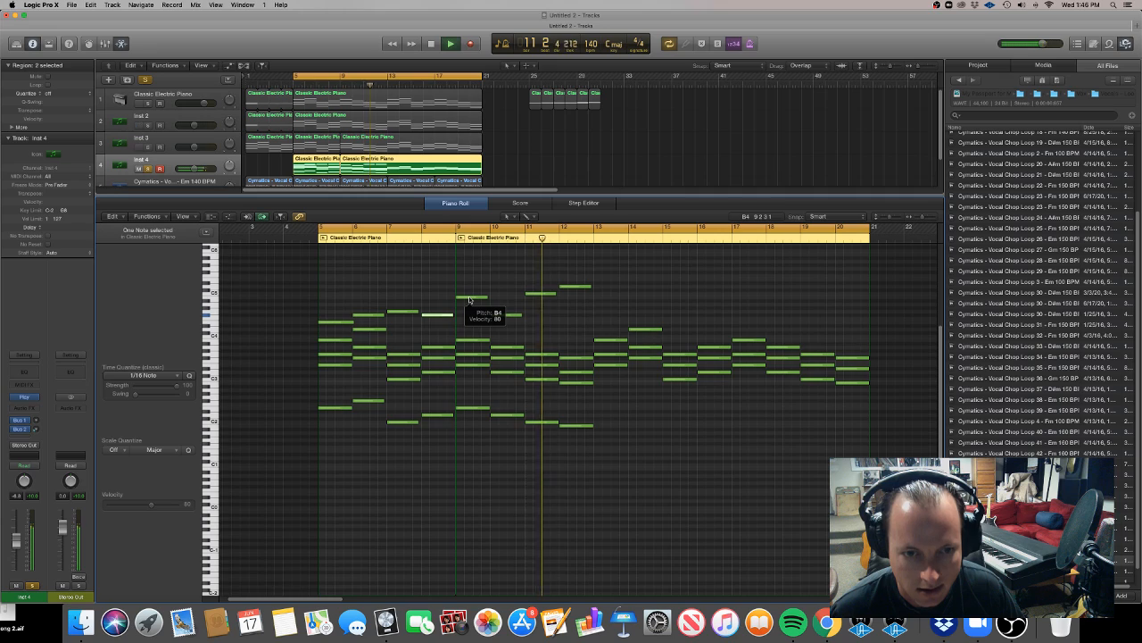
left_click(469, 298)
left_click_drag(469, 298, 469, 322)
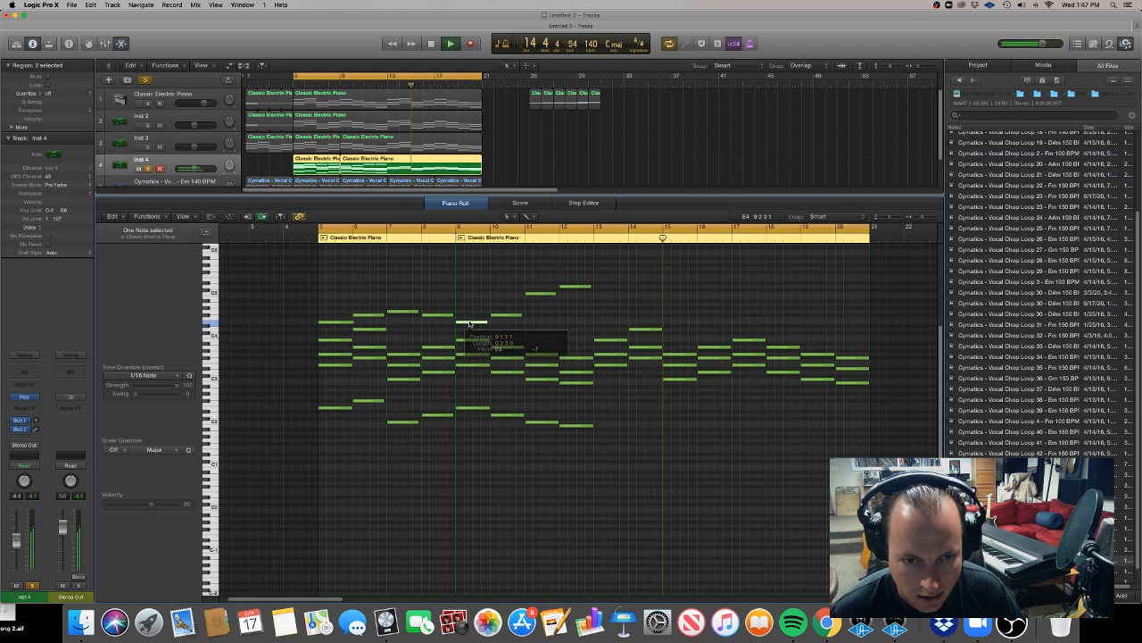
key("space")
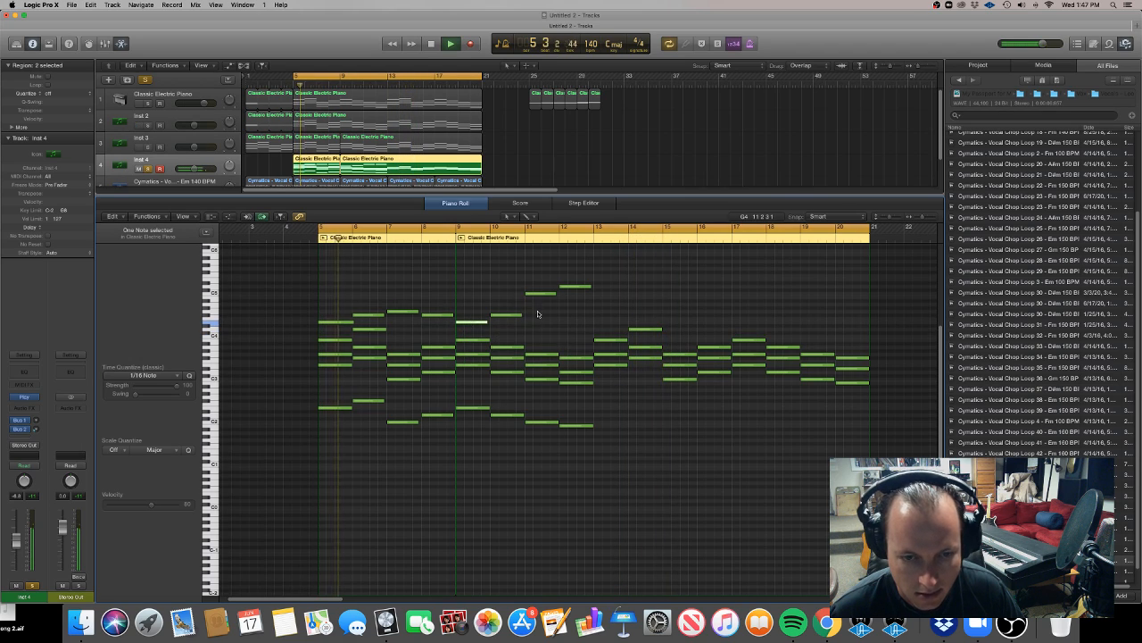
left_click_drag(539, 295, 539, 311)
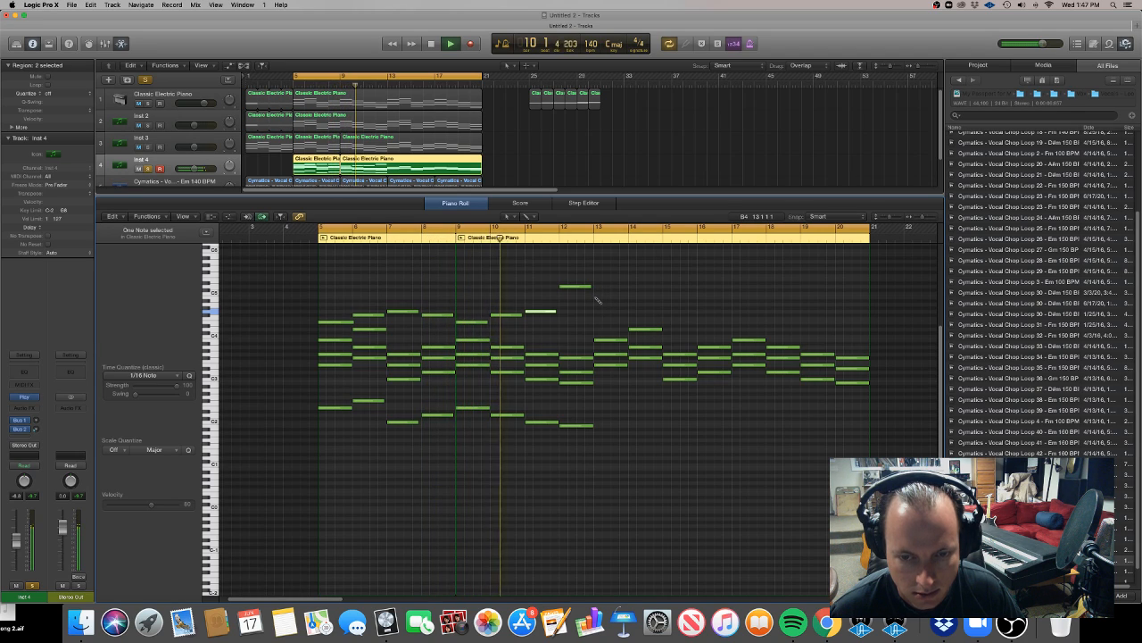
Extend the Inst 4 melody with one-bar notes in bars 13 to 17: D5, A4, C5, A4 and E4.
left_click(597, 285)
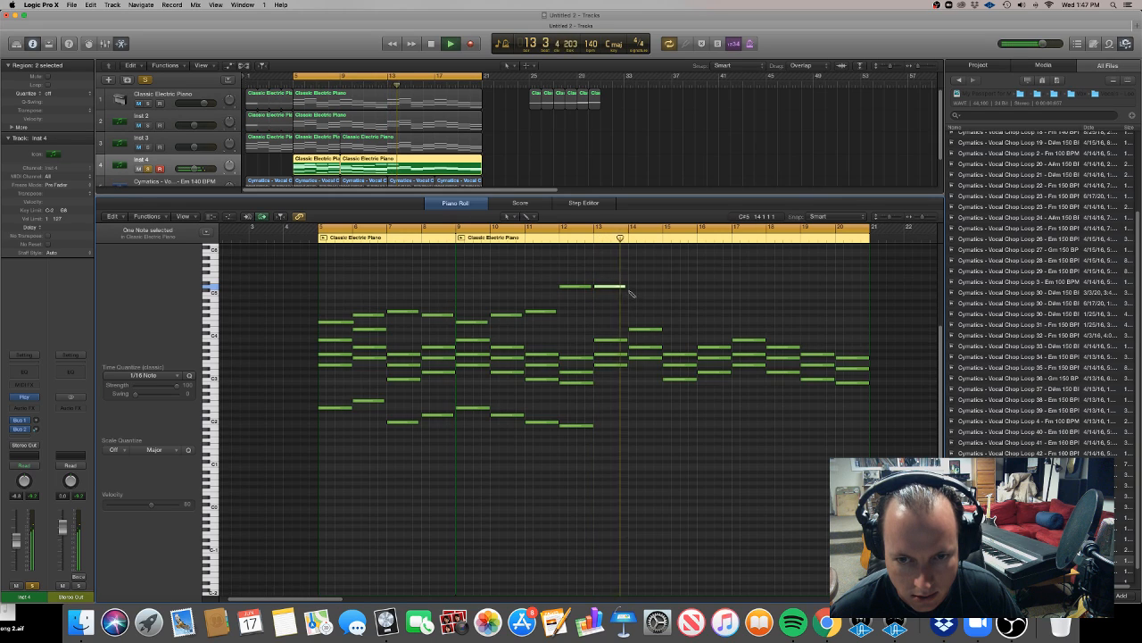
left_click(631, 293)
left_click_drag(634, 296, 639, 304)
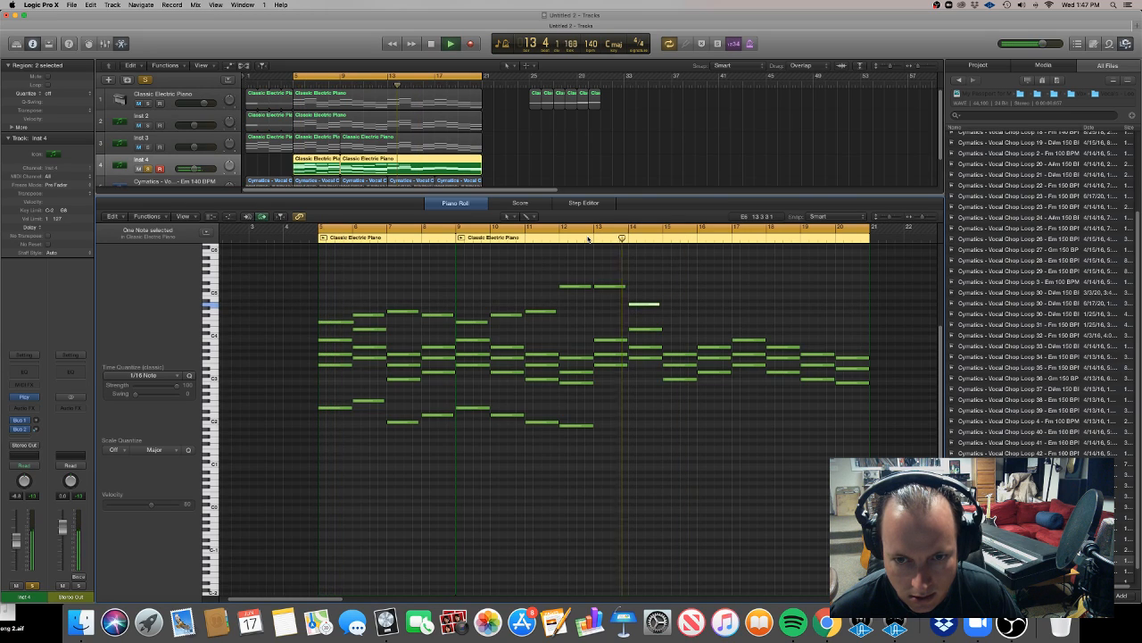
left_click(665, 295)
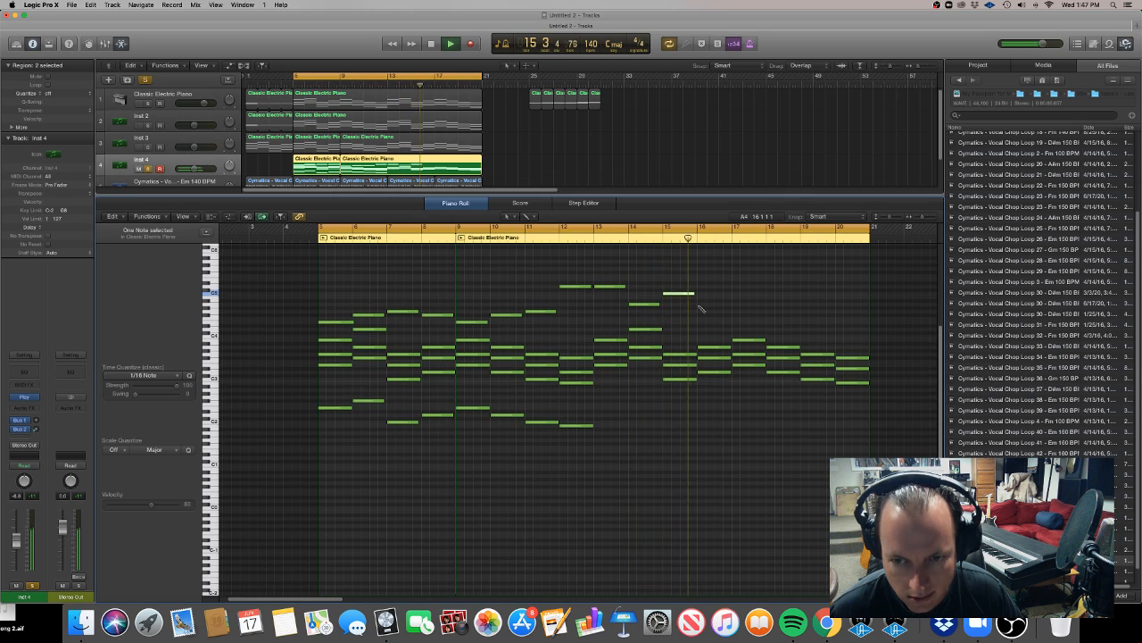
left_click(701, 305)
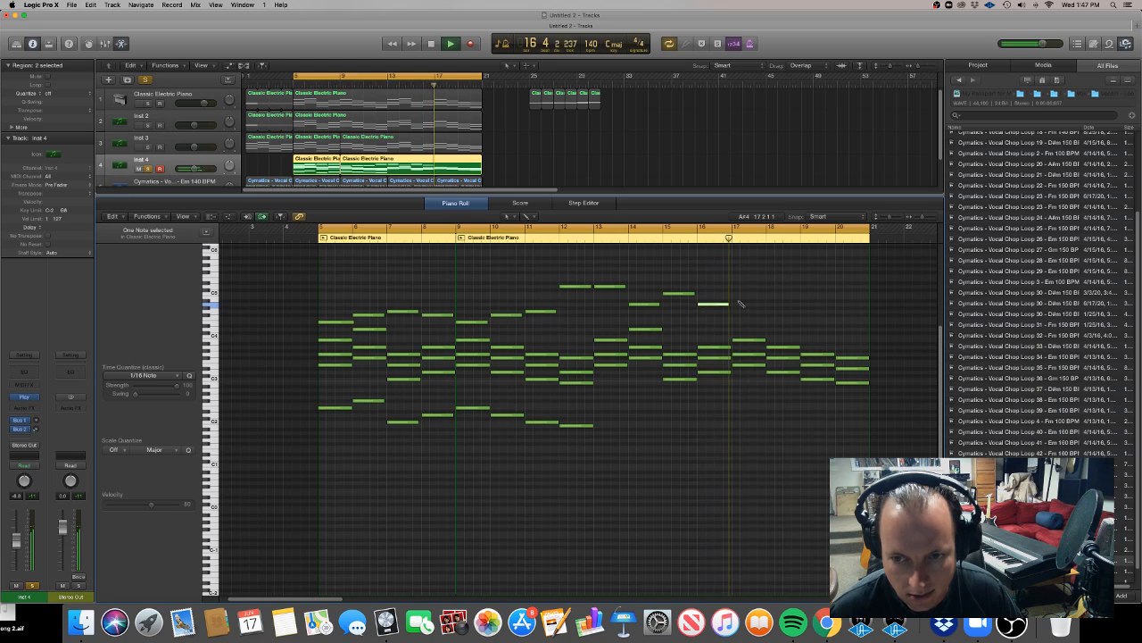
key("space")
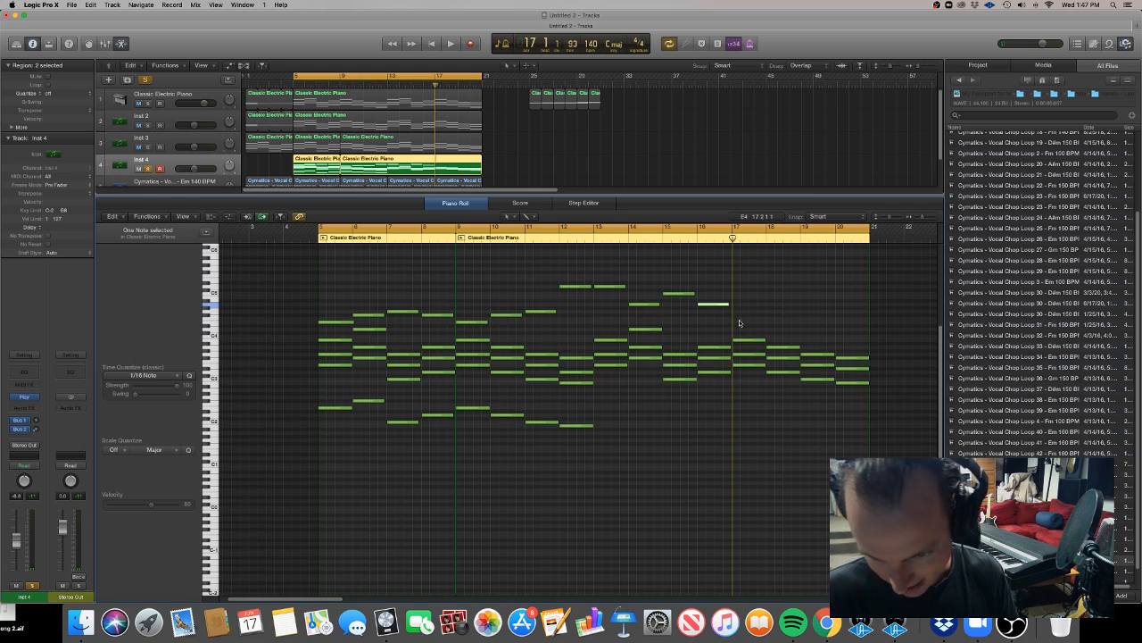
key("space")
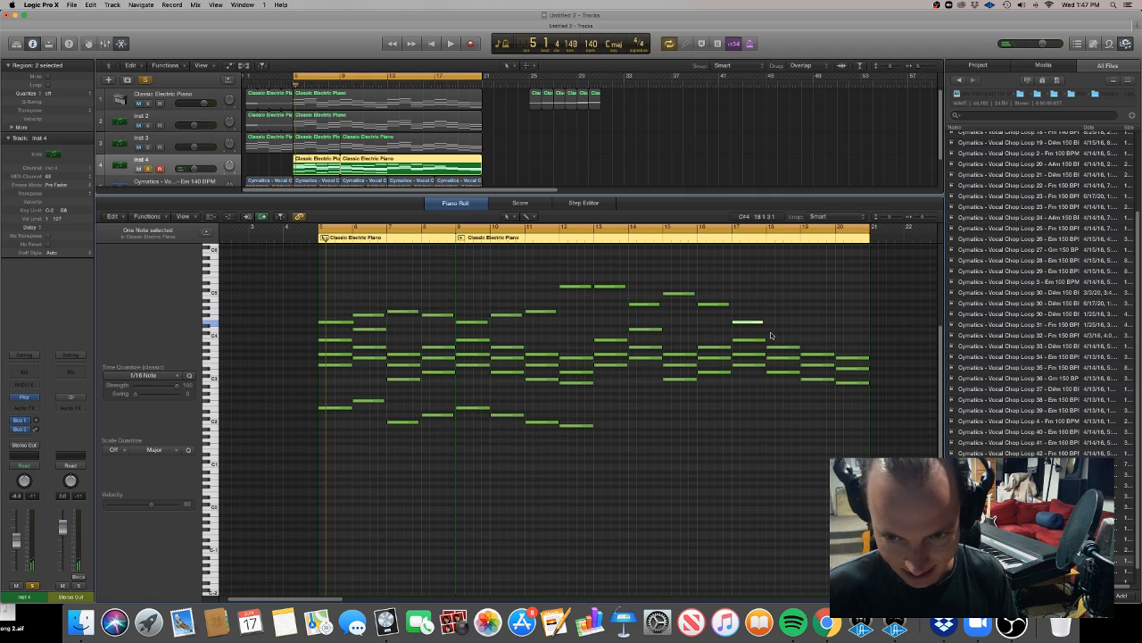
Shift the four melody notes starting in bars 14 to 17 half a bar later and audition them from bar 14.
left_click_drag(757, 314, 665, 277)
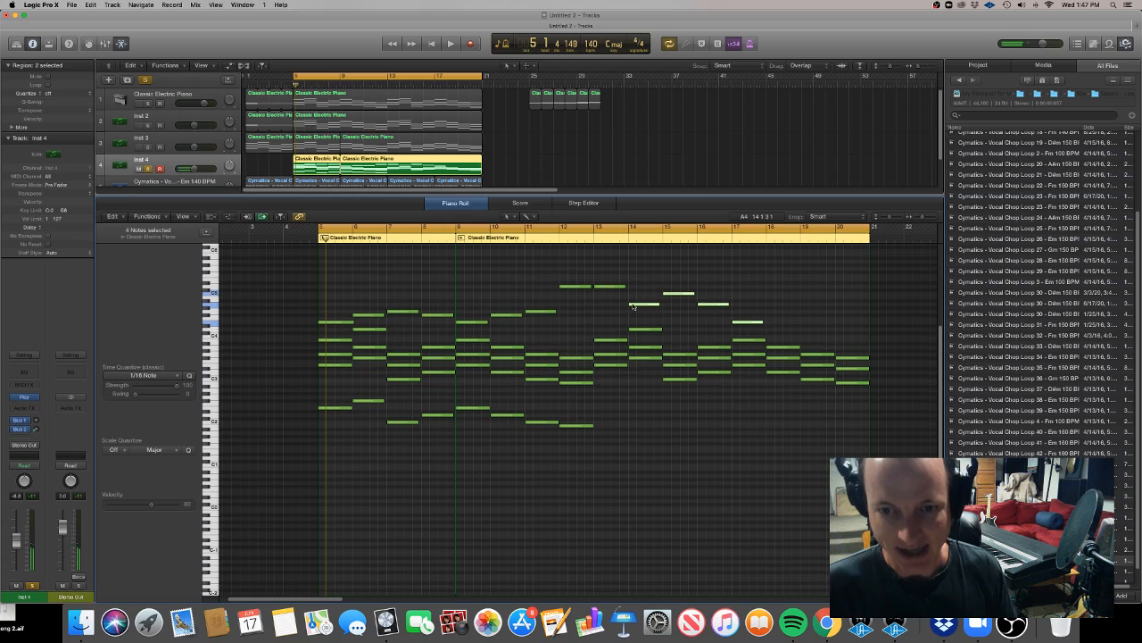
left_click_drag(631, 304, 680, 305)
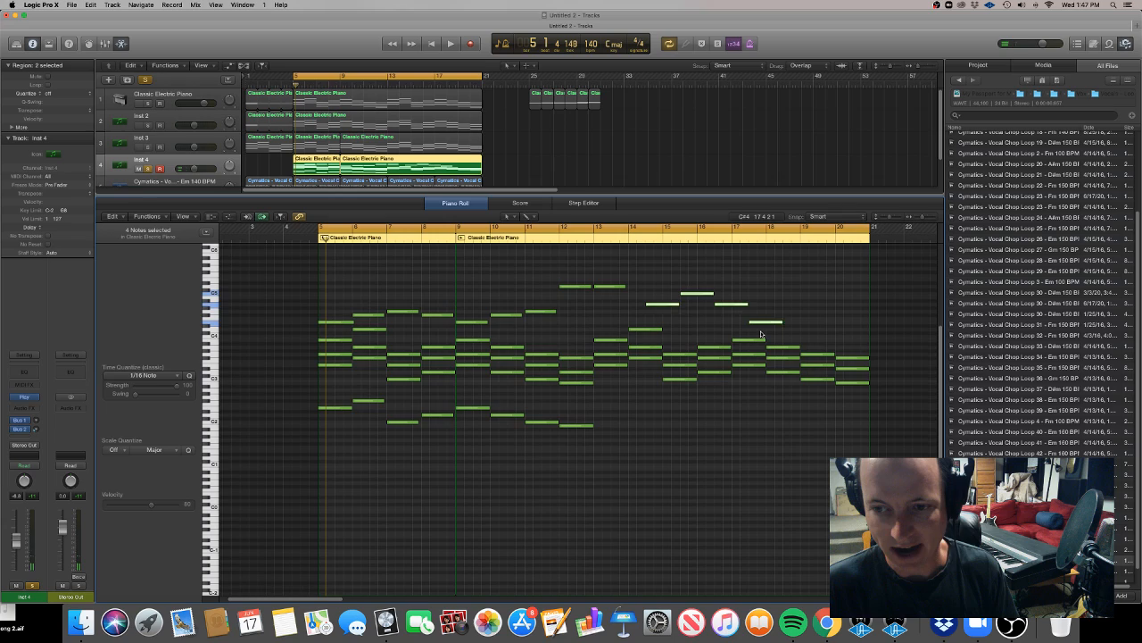
double_click(627, 235)
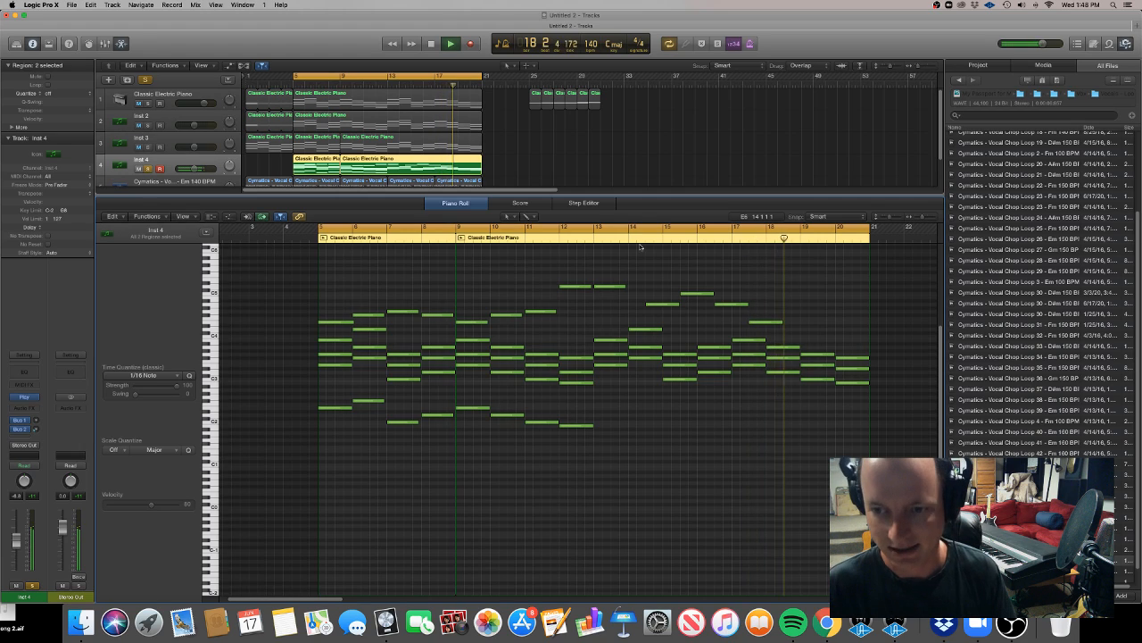
key("space")
Add melody notes F#4 from mid-bar 18, A4 from mid-bar 19 and a half-bar B4 at the end of bar 20.
left_click_drag(787, 318, 786, 314)
key("space")
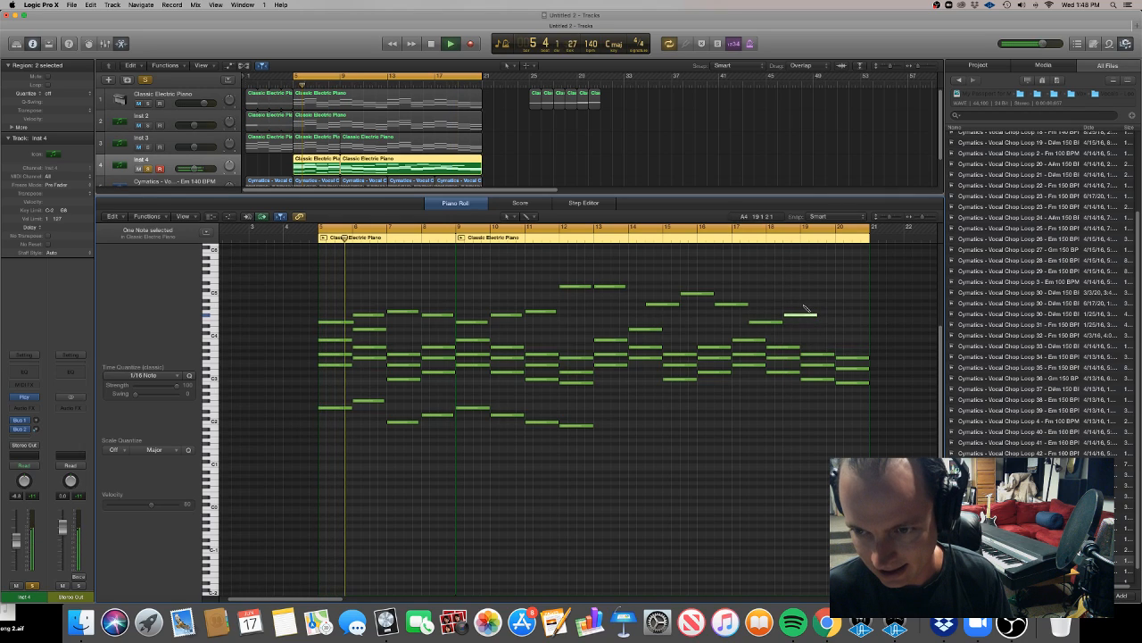
left_click(821, 304, "super")
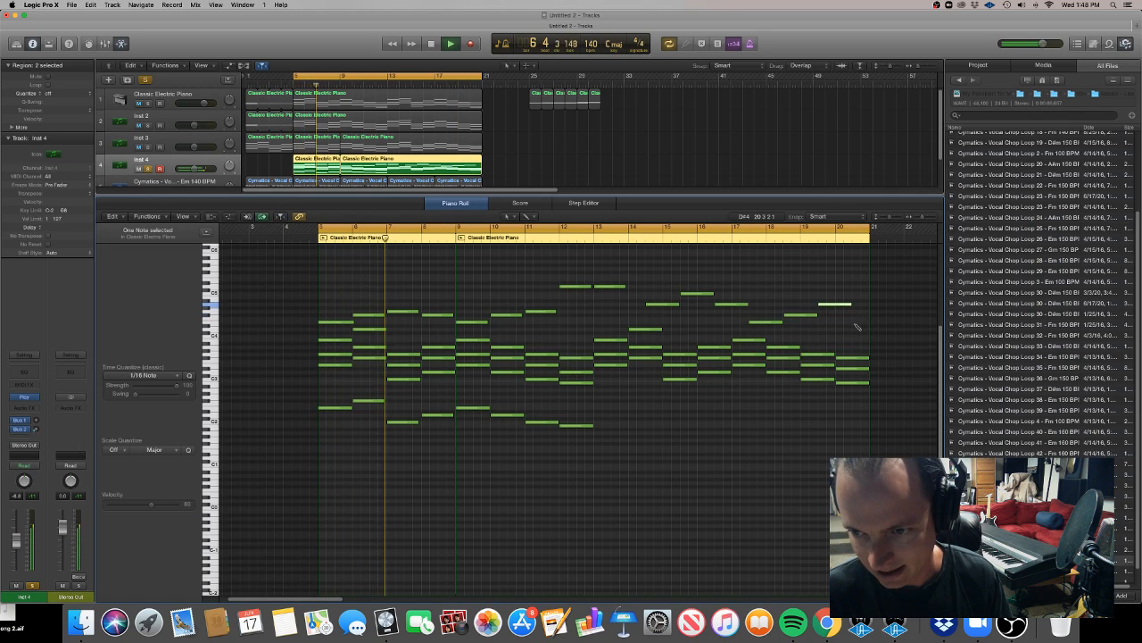
left_click(839, 325, "super")
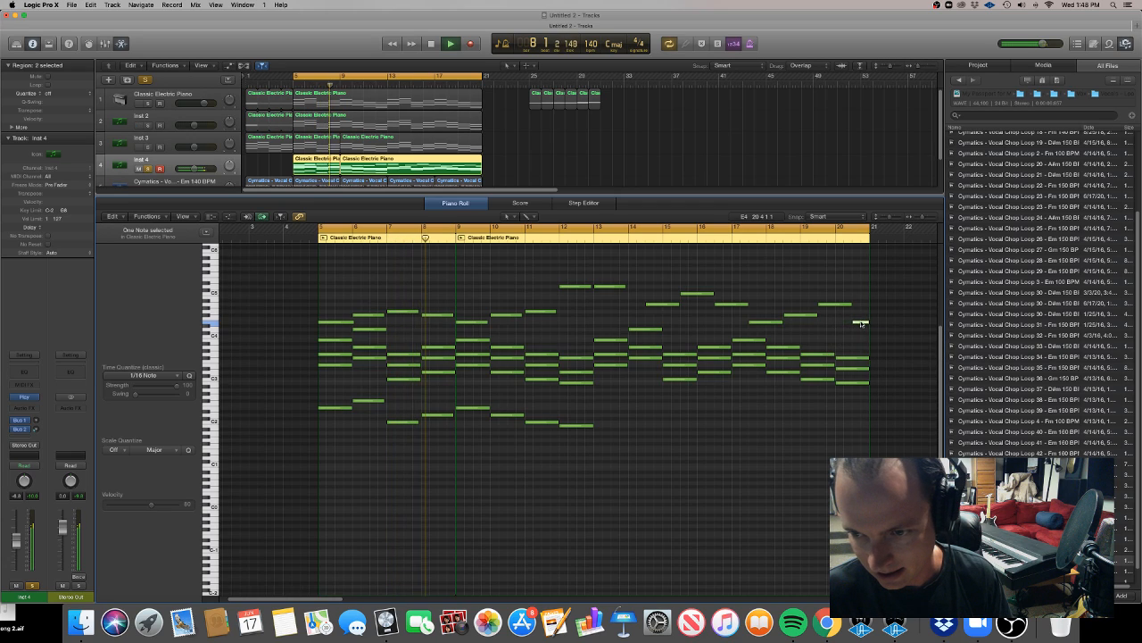
left_click_drag(860, 323, 860, 307)
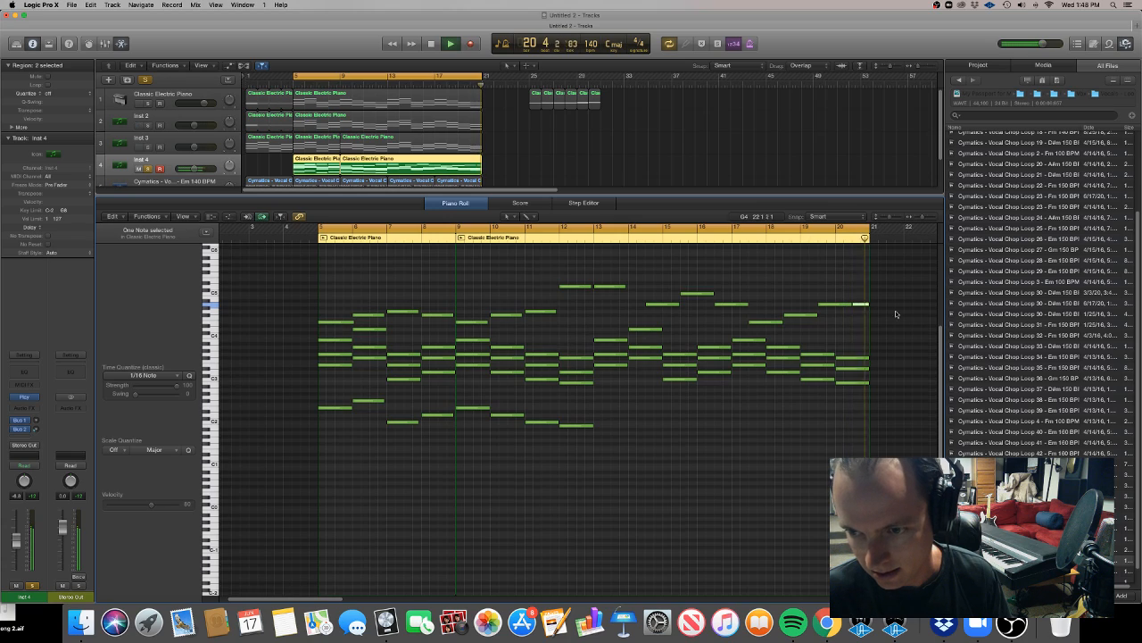
left_click_drag(860, 305, 859, 298)
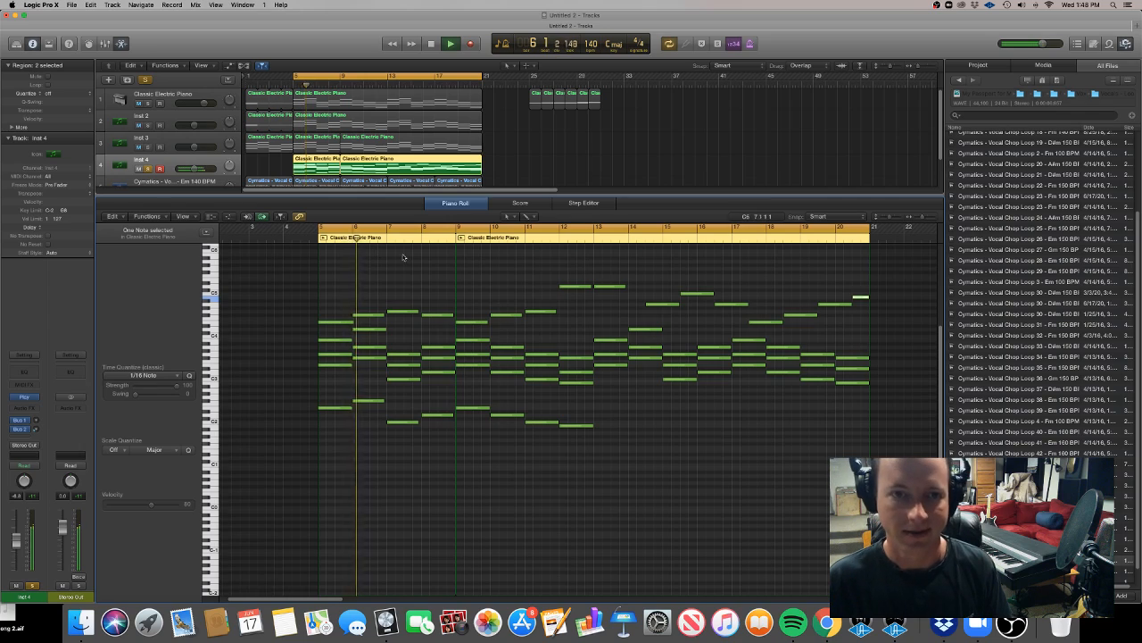
Stop playback, turn off solo on Inst 4 and close the Piano Roll editor.
key("space")
left_click(513, 171)
left_click(149, 169)
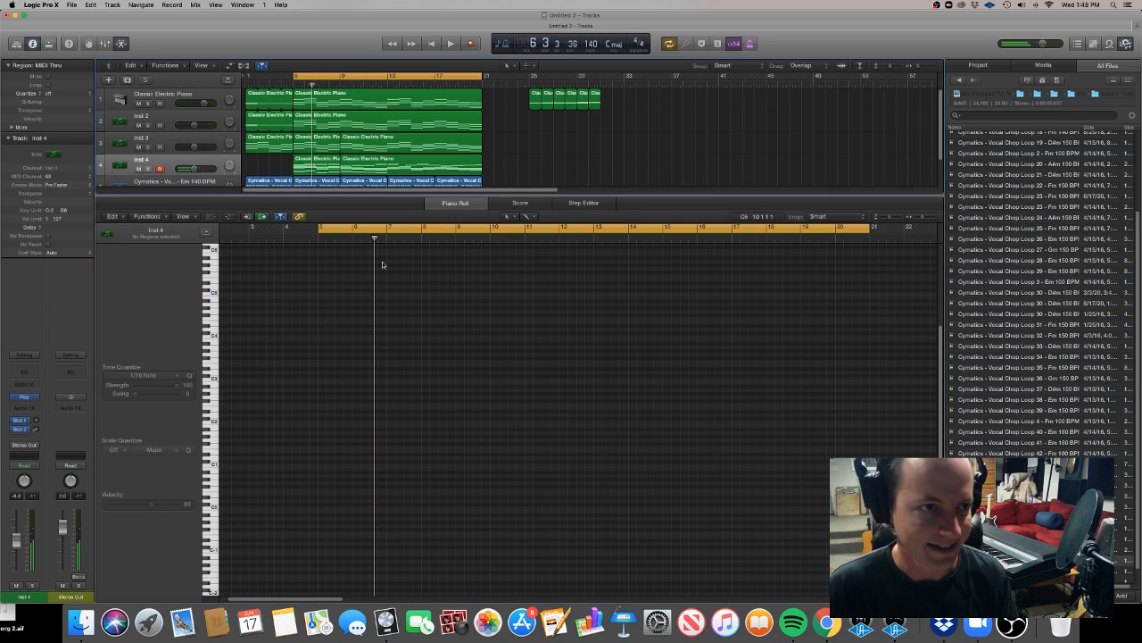
key("p")
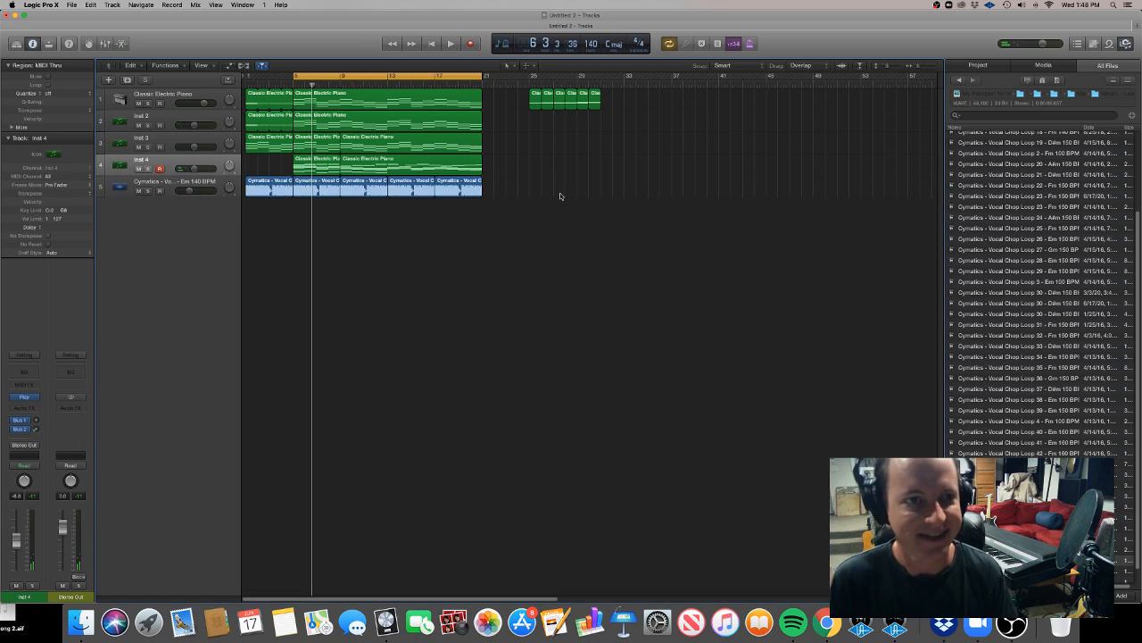
Mute the Classic Electric Piano track.
key("super+Left")
key("super+Left")
left_click(138, 104)
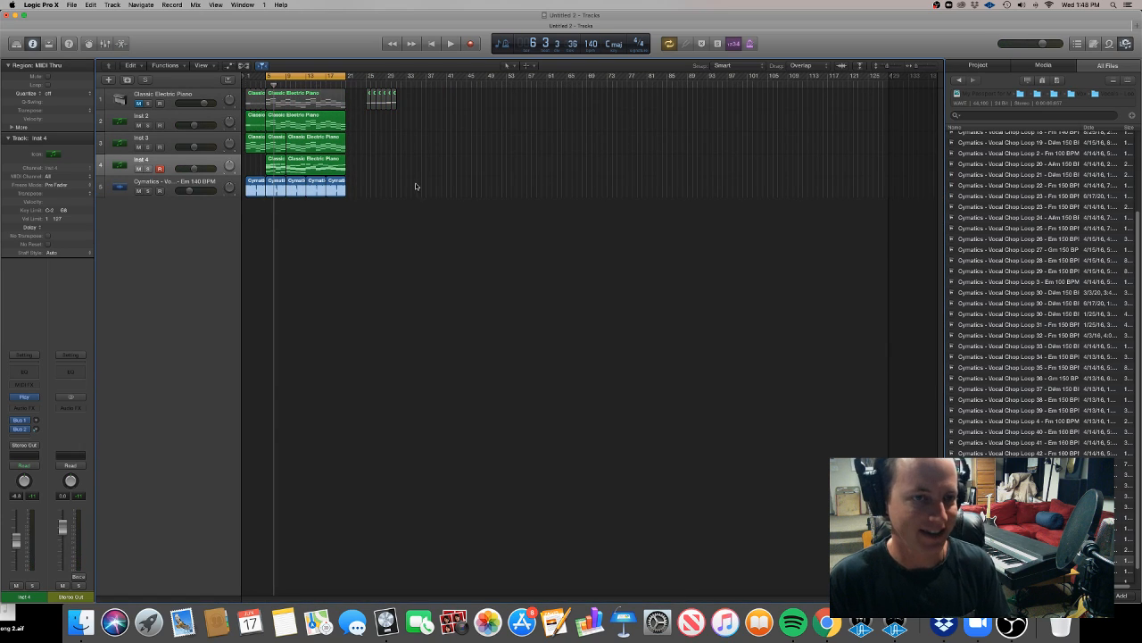
key("super+Right")
key("super+Right")
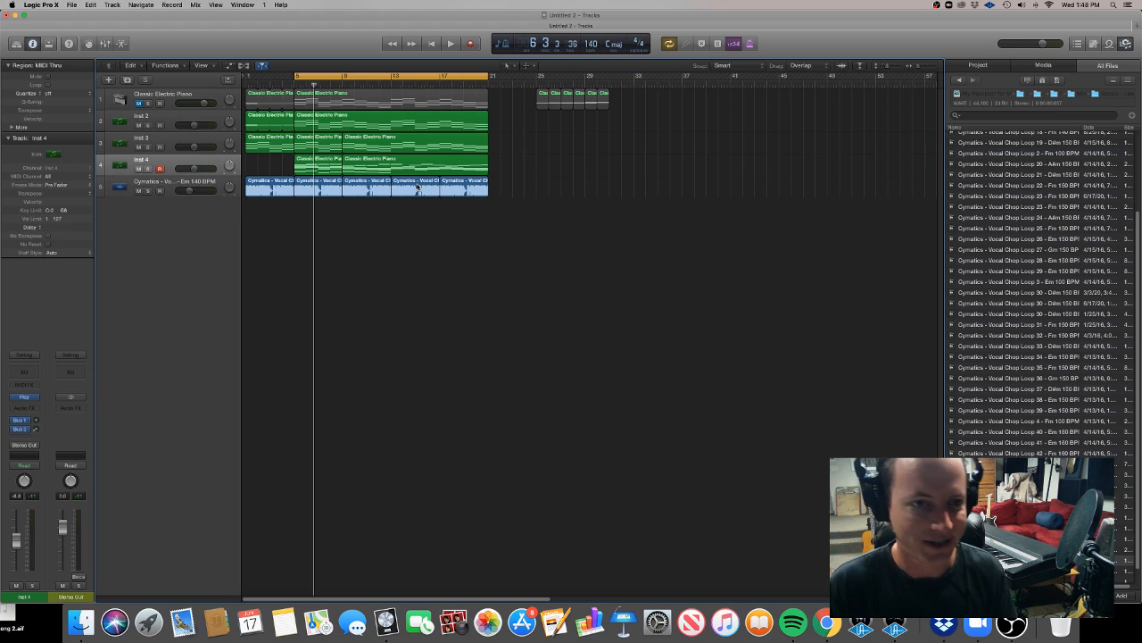
Add a Channel EQ to the vocal chop loop track with its high-cut filter at about 390 Hz.
left_click(168, 184)
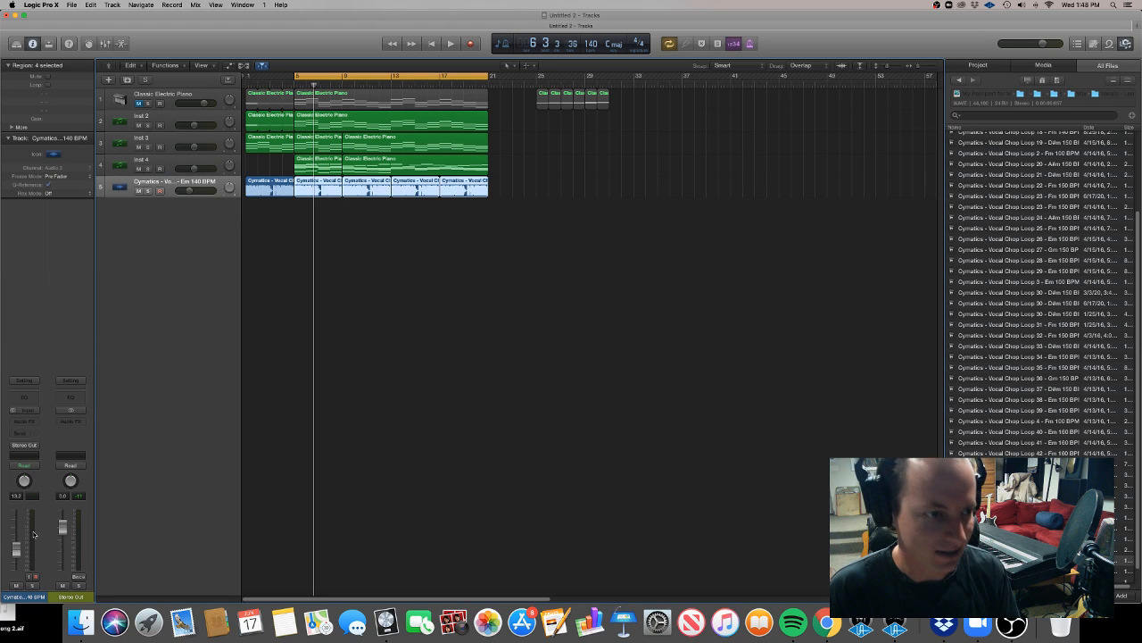
left_click(23, 398)
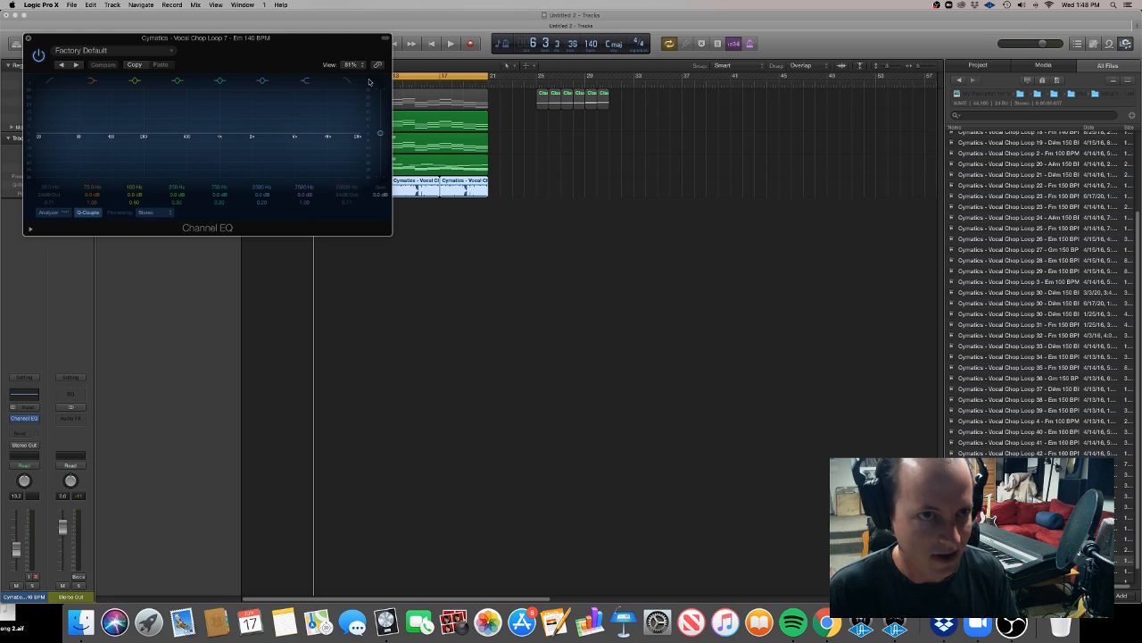
left_click_drag(358, 136, 207, 136)
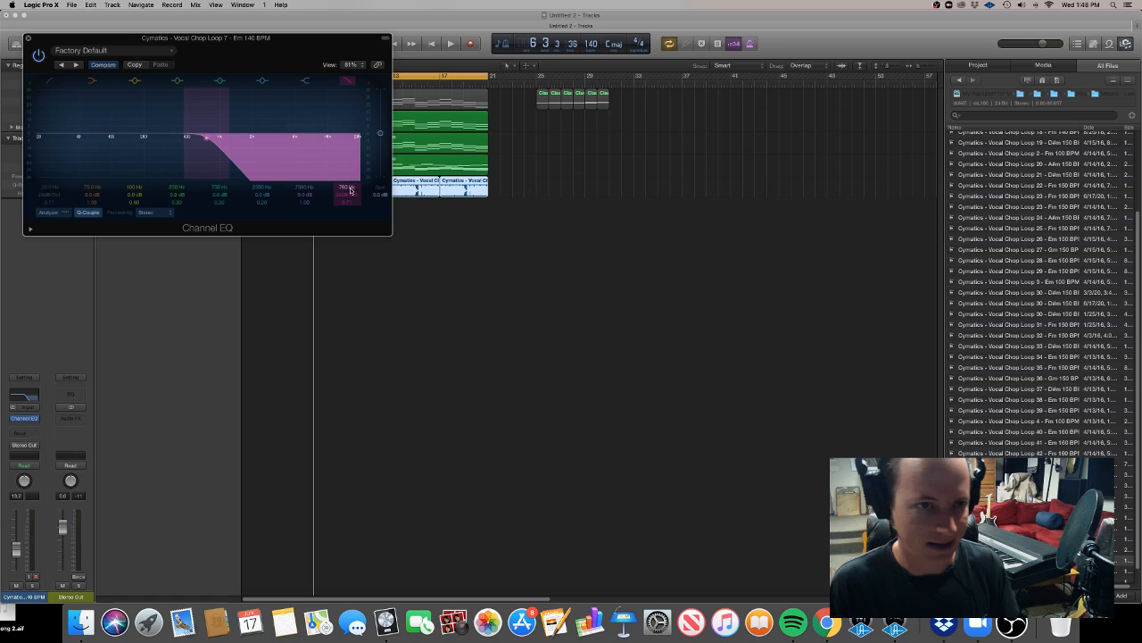
left_click_drag(348, 190, 349, 220)
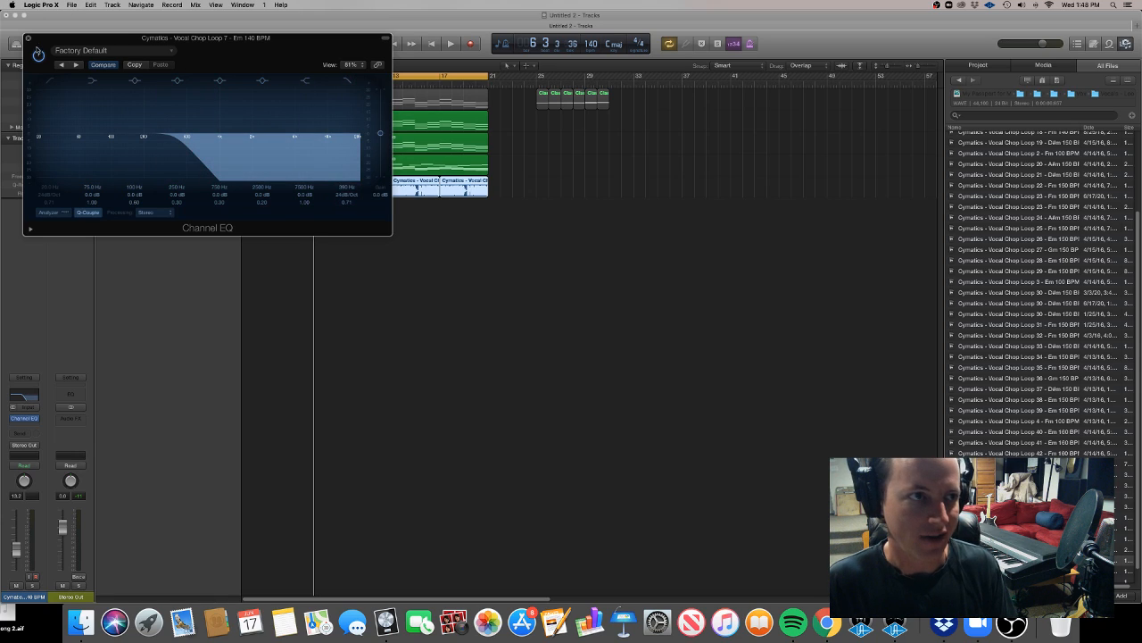
left_click(28, 39)
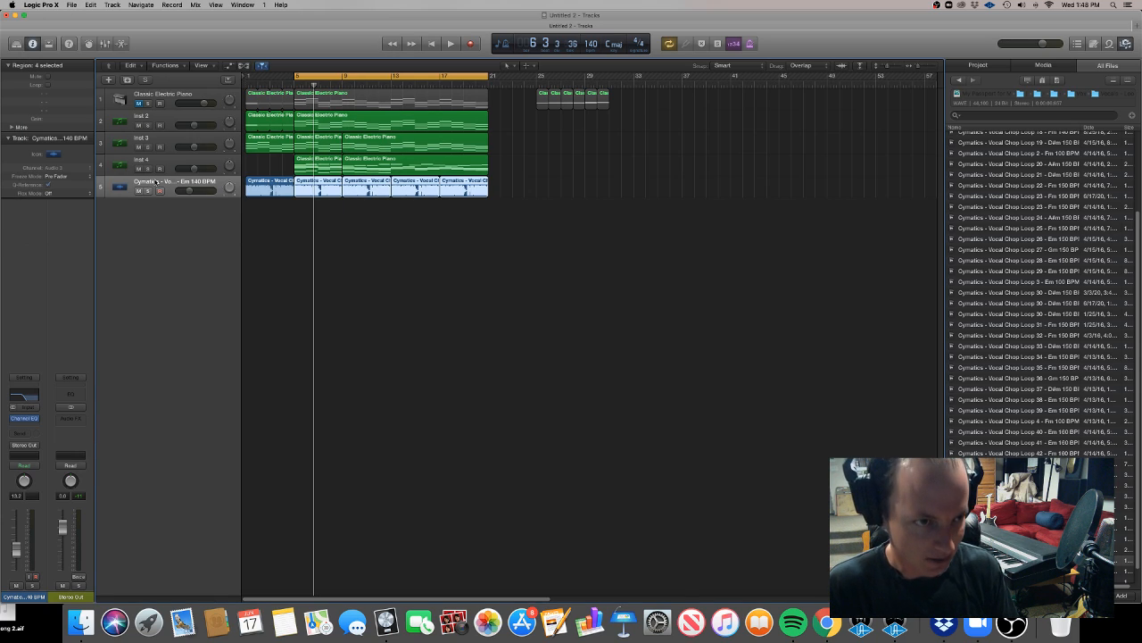
Automate the vocal loop's Channel EQ high-cut frequency to rise from bar 1 to 20000 Hz at bar 5, leaving automation lanes hidden.
key("a")
left_click(188, 284)
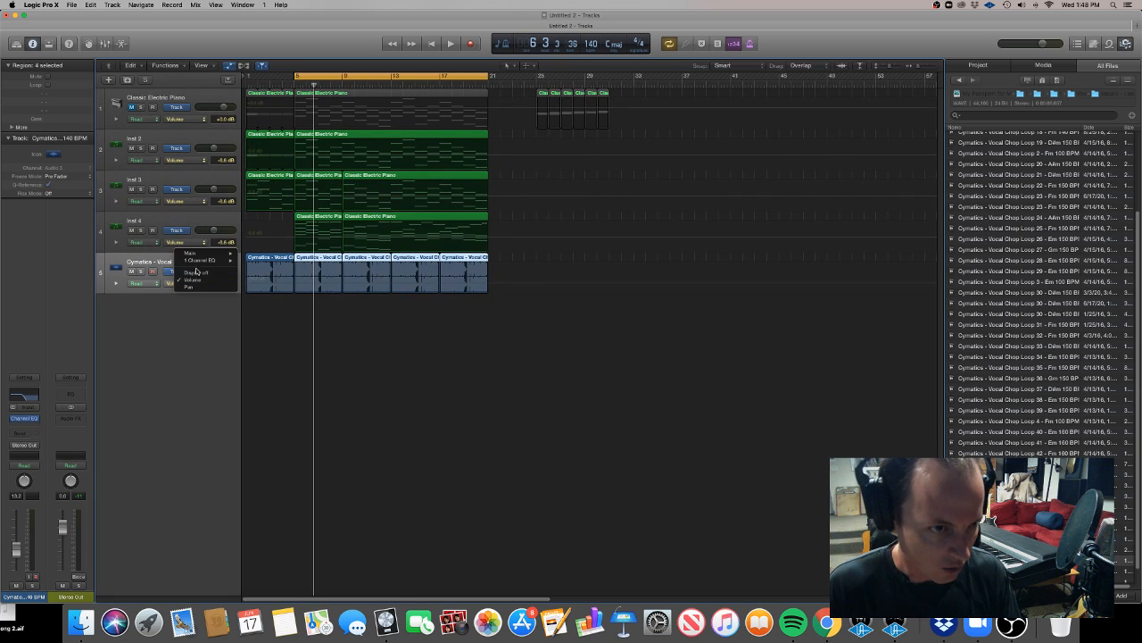
mouse_move(202, 264)
left_click(268, 261)
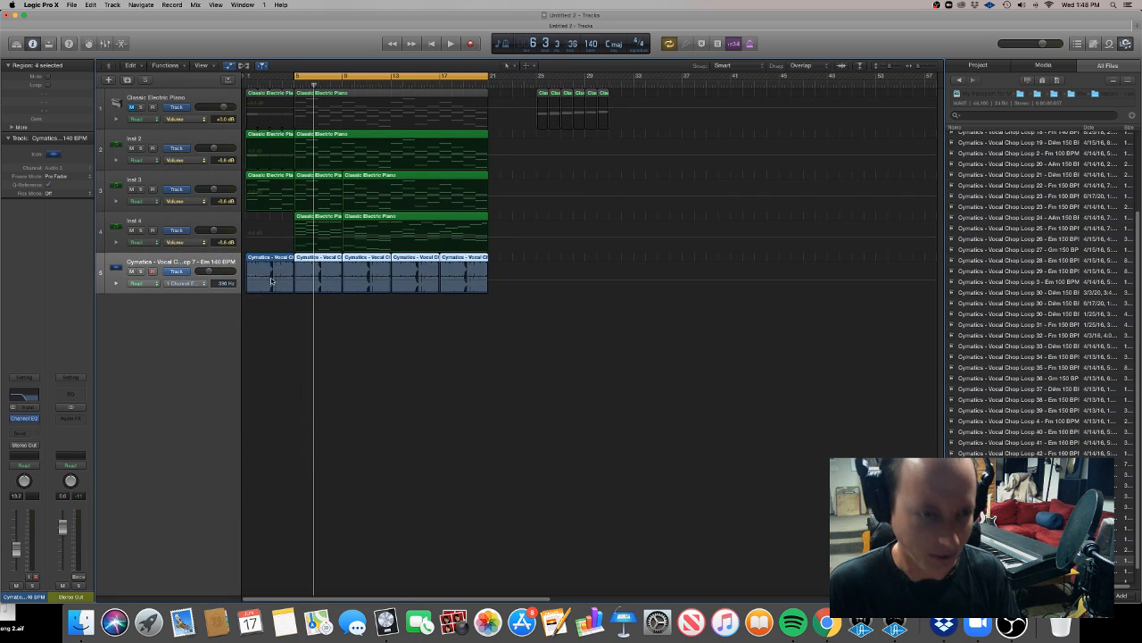
left_click(290, 283)
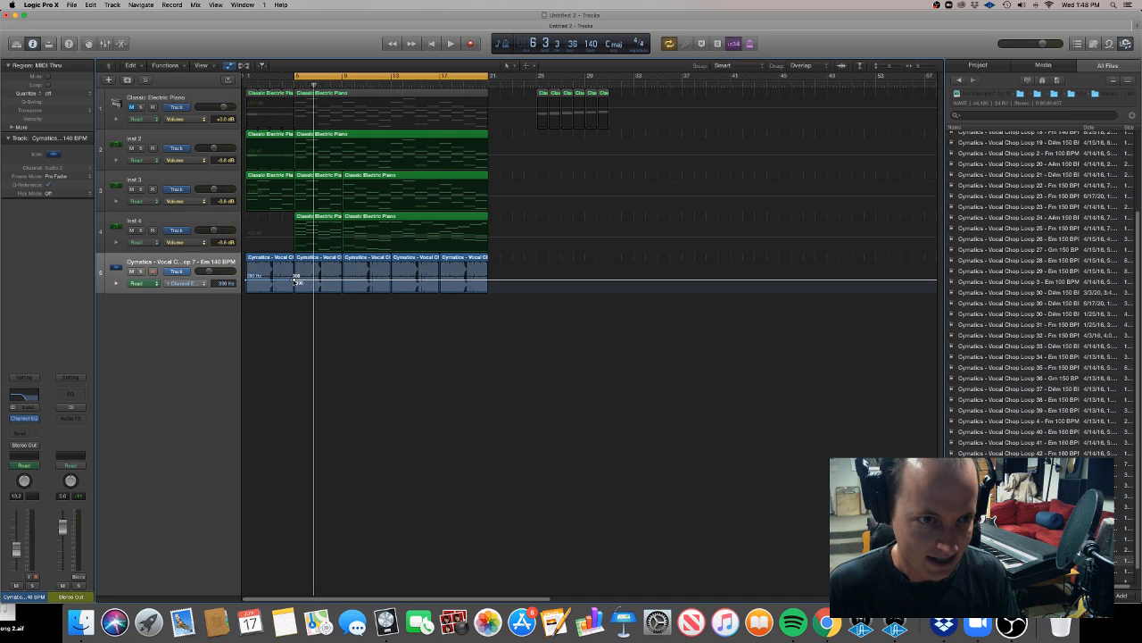
mouse_move(295, 280)
left_mouse_down()
mouse_move(295, 263)
mouse_move(246, 281)
mouse_move(294, 268)
left_mouse_up()
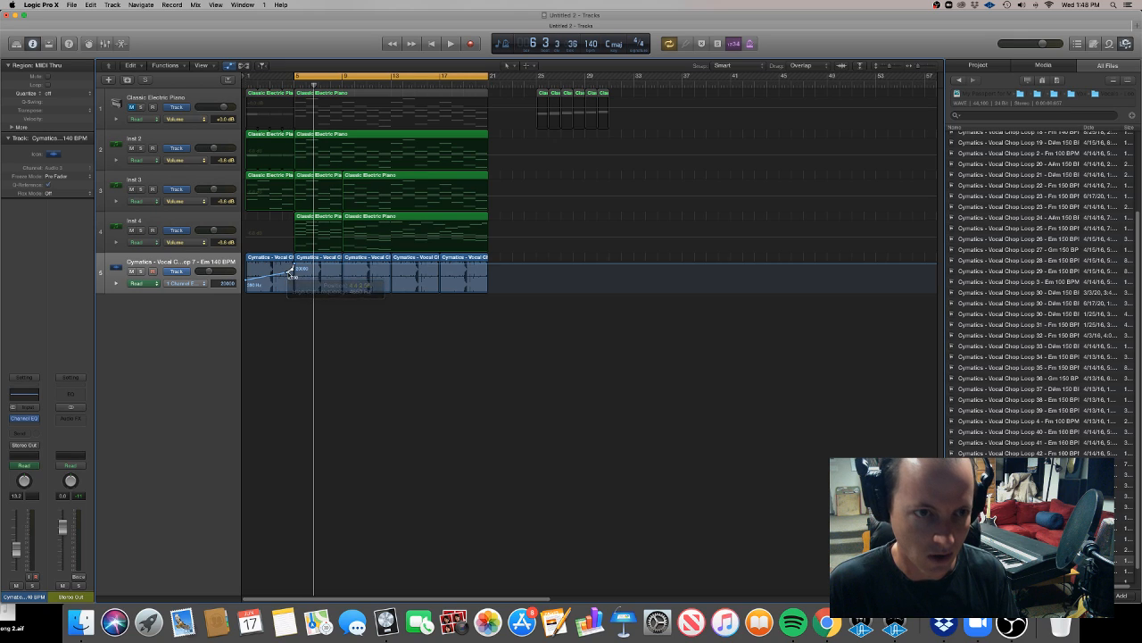
key("a")
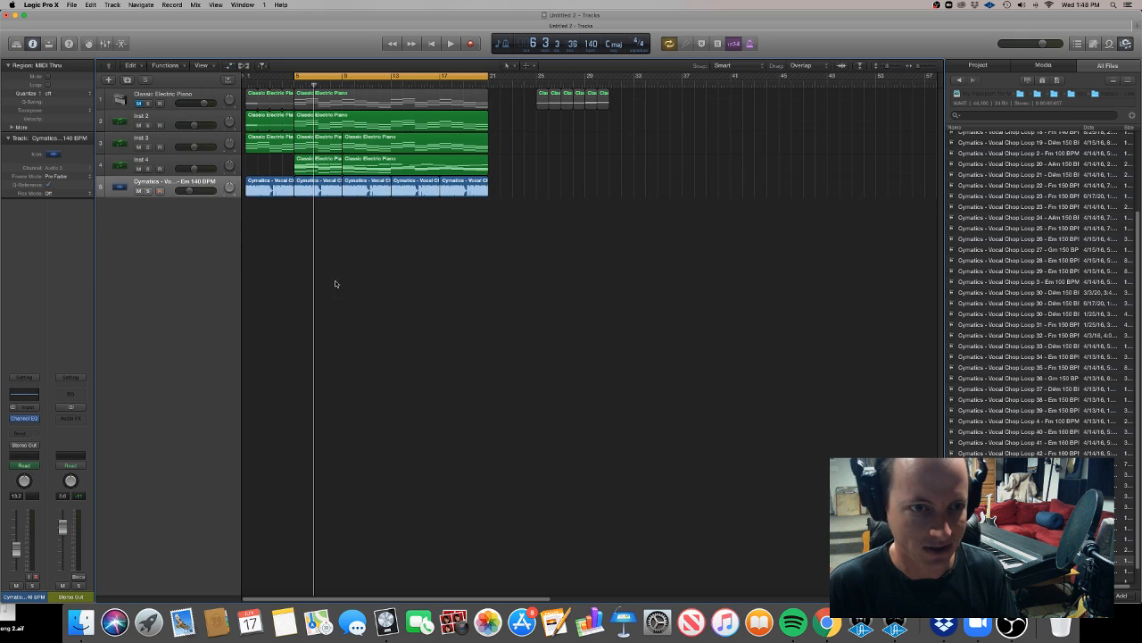
Add the Cymatics Kick 13 sample from the Drum One Shots Kicks folder on a new track at bar 5.
left_click(960, 80)
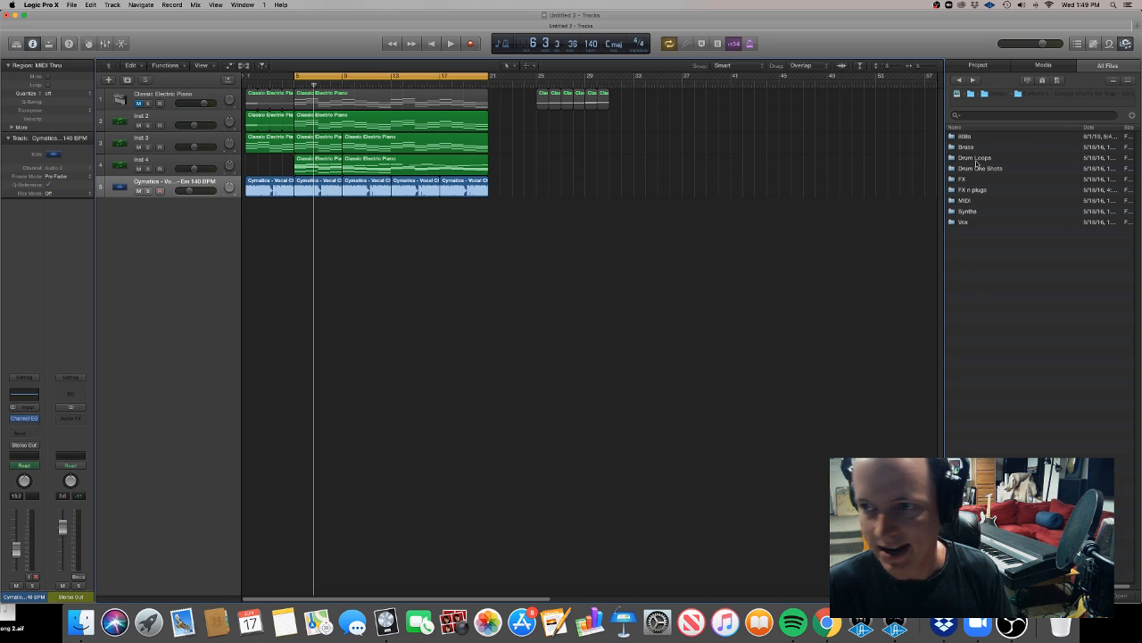
left_click(978, 159)
double_click(976, 160)
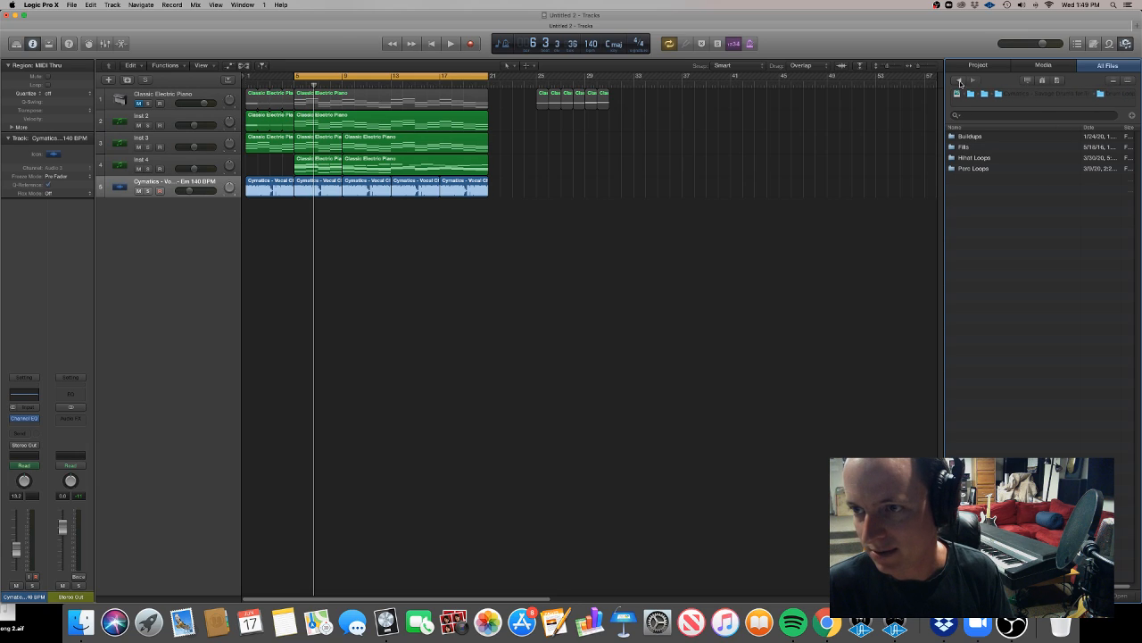
left_click(960, 81)
double_click(975, 168)
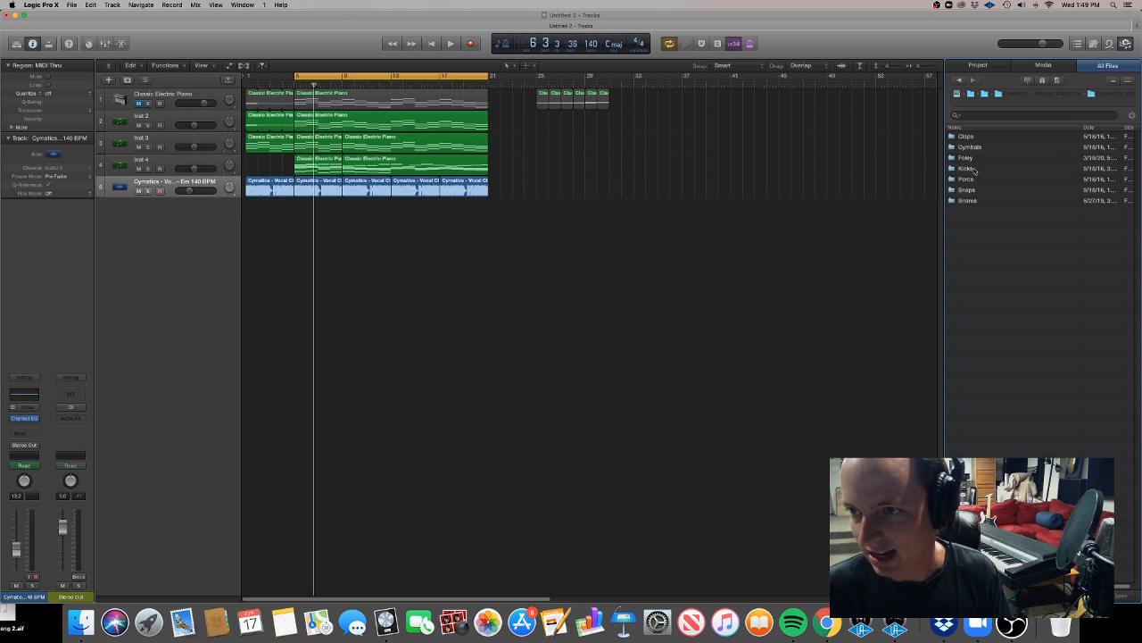
double_click(967, 169)
left_click_drag(993, 181, 301, 218)
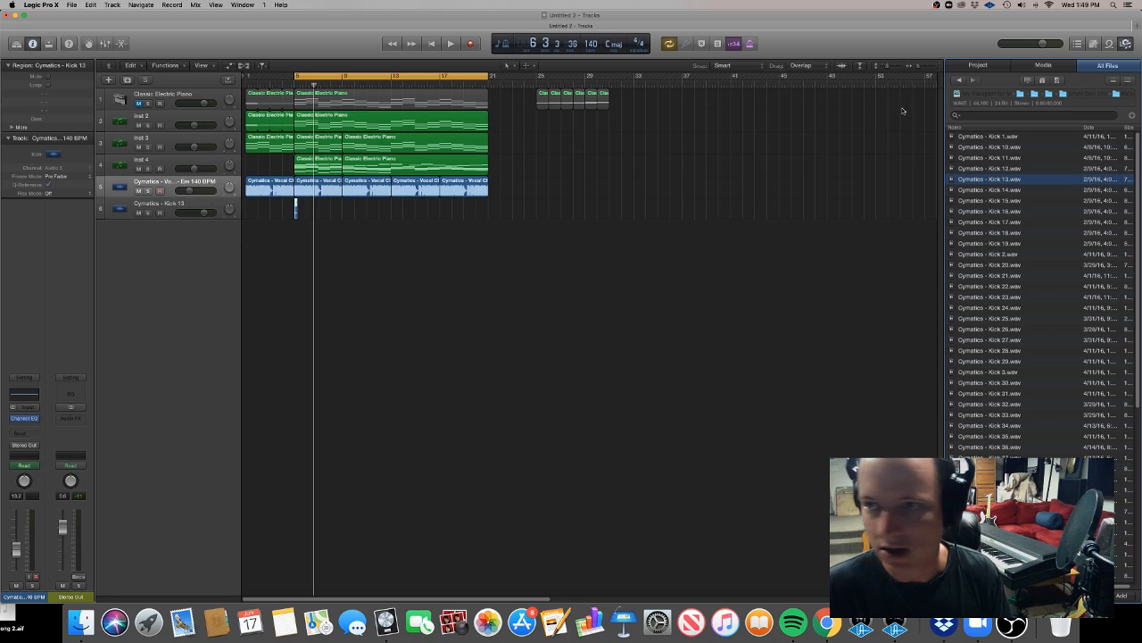
Add the Cymatics Small Reverb Snare 45 sample from the Snares folder on a new track at bar 5.
left_click(959, 82)
double_click(960, 201)
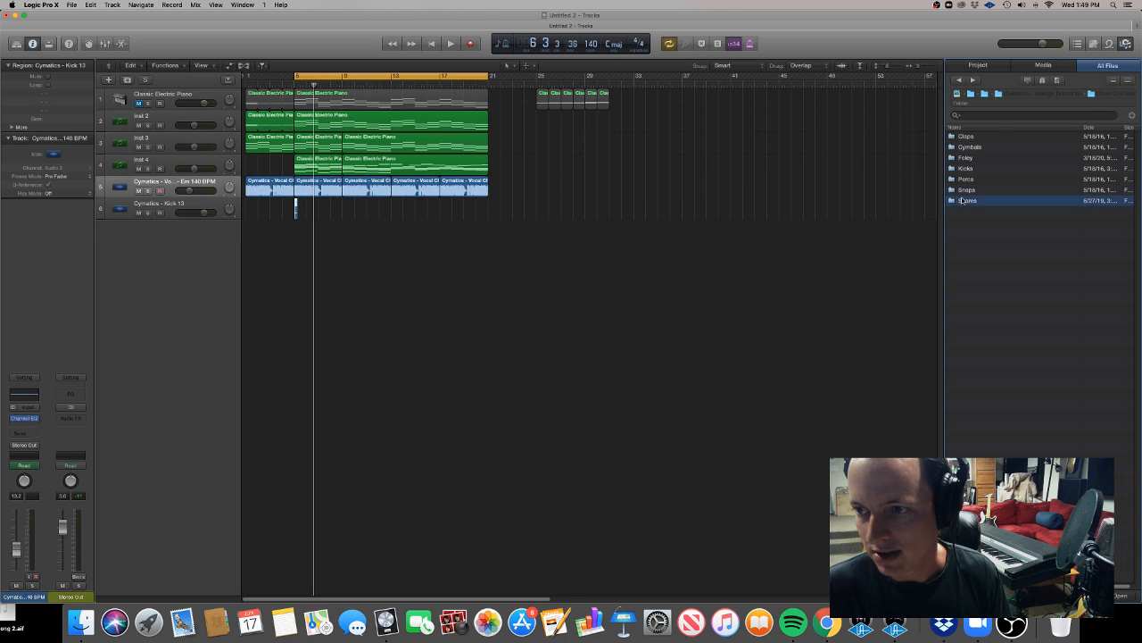
double_click(989, 157)
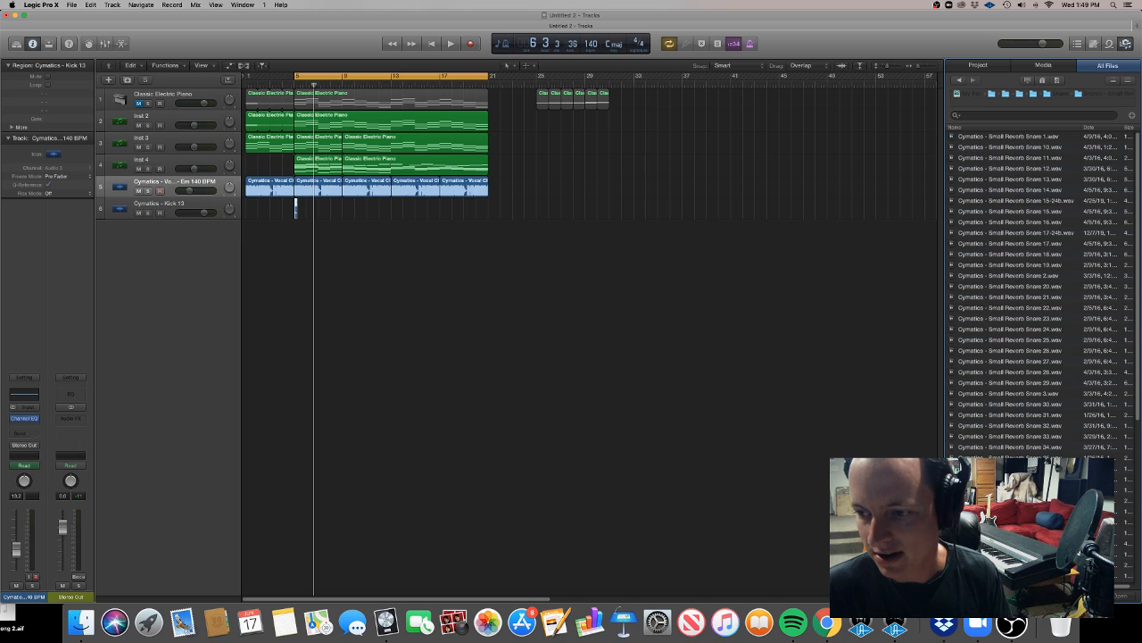
left_click_drag(295, 207, 295, 235)
Move the snare hit to beat 3 of bar 5.
key("super+Right")
key("super+Right")
key("super+Right")
key("super+z")
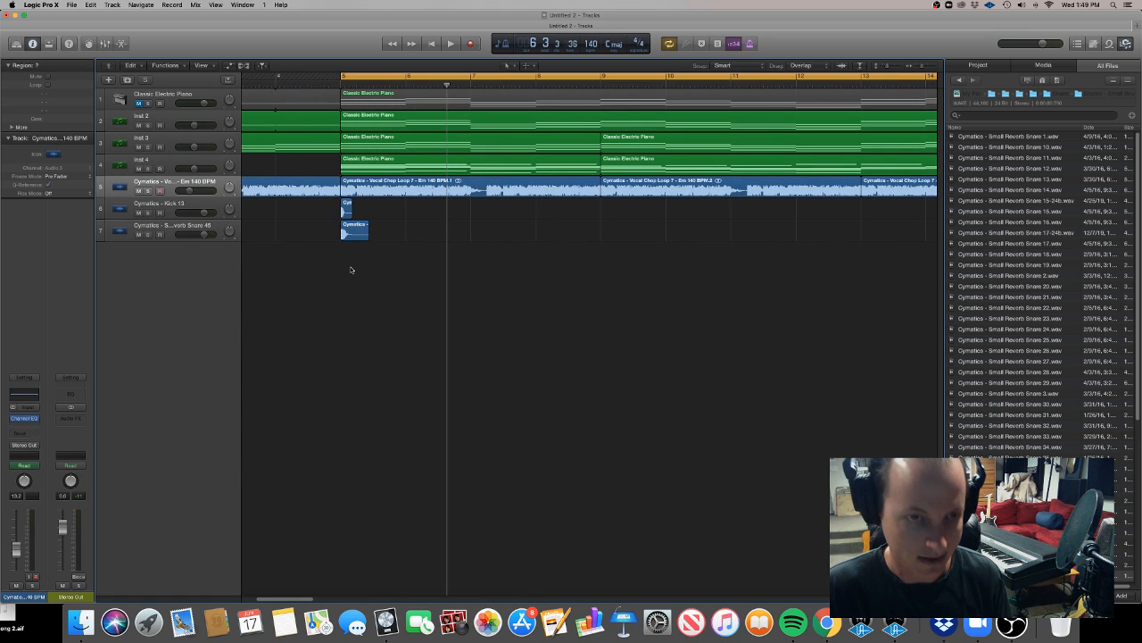
key("super+Right")
key("super+Right")
key("super+Right")
key("super+Right")
scroll(485, 307, "left", 5)
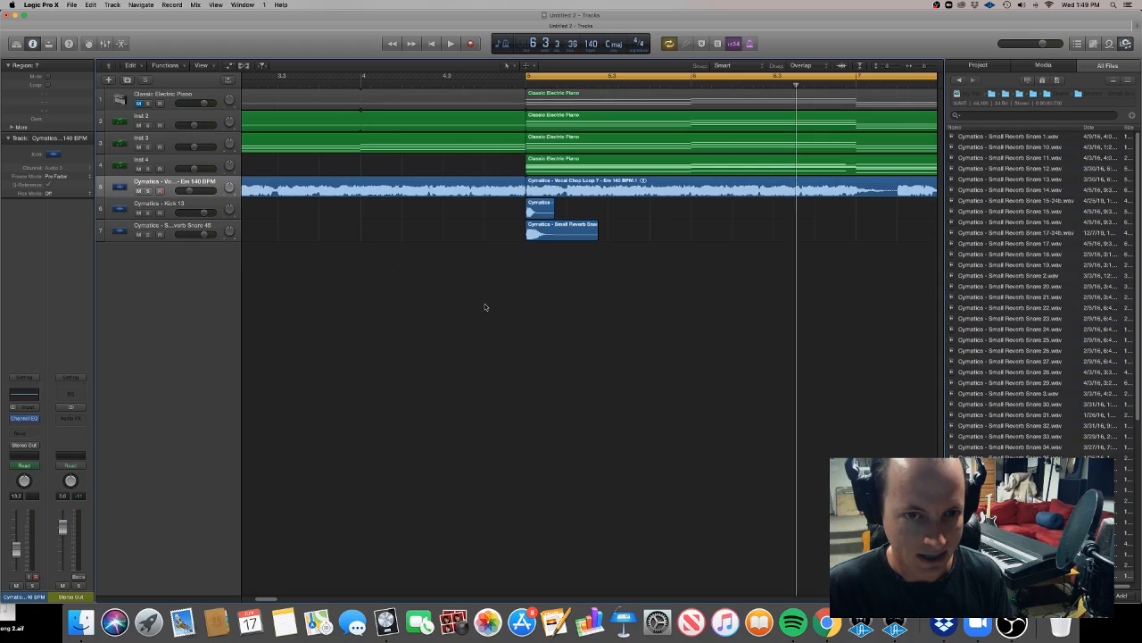
left_click_drag(564, 230, 638, 227)
Copy the kick and snare hits across bars 6 to 8, with kicks on beat 1 and snares on beat 3.
scroll(633, 231, "left", 1)
key("super+Left")
key("super+Left")
key("super+Left")
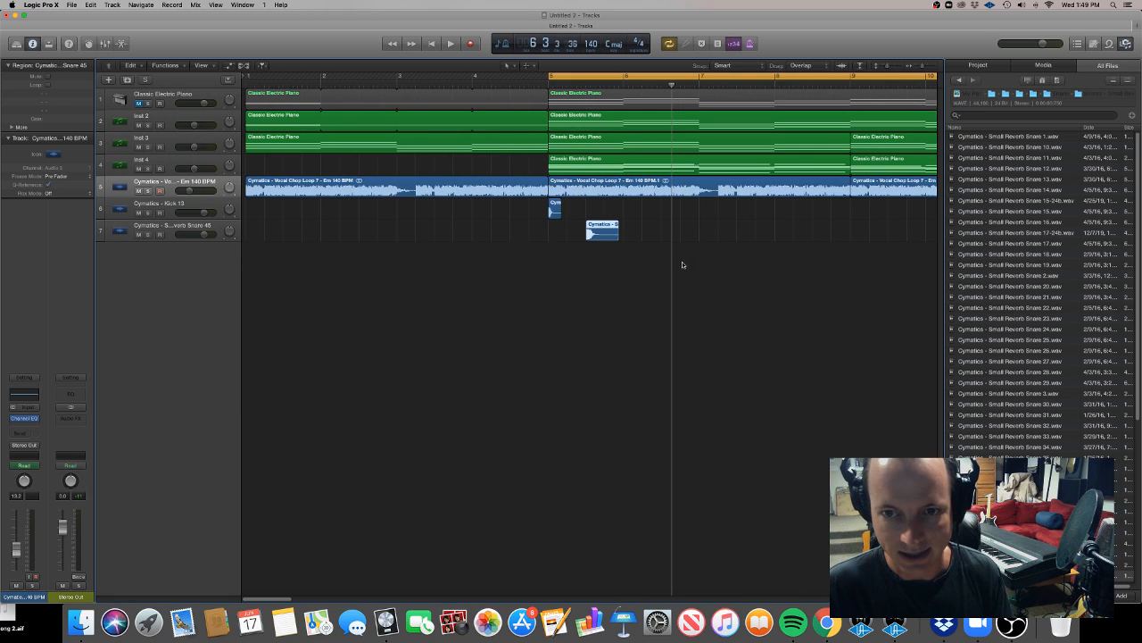
left_click_drag(561, 224, 639, 218)
left_click_drag(743, 274, 702, 211)
key("super+Left")
key("super+Right")
key("super+Right")
key("super+Right")
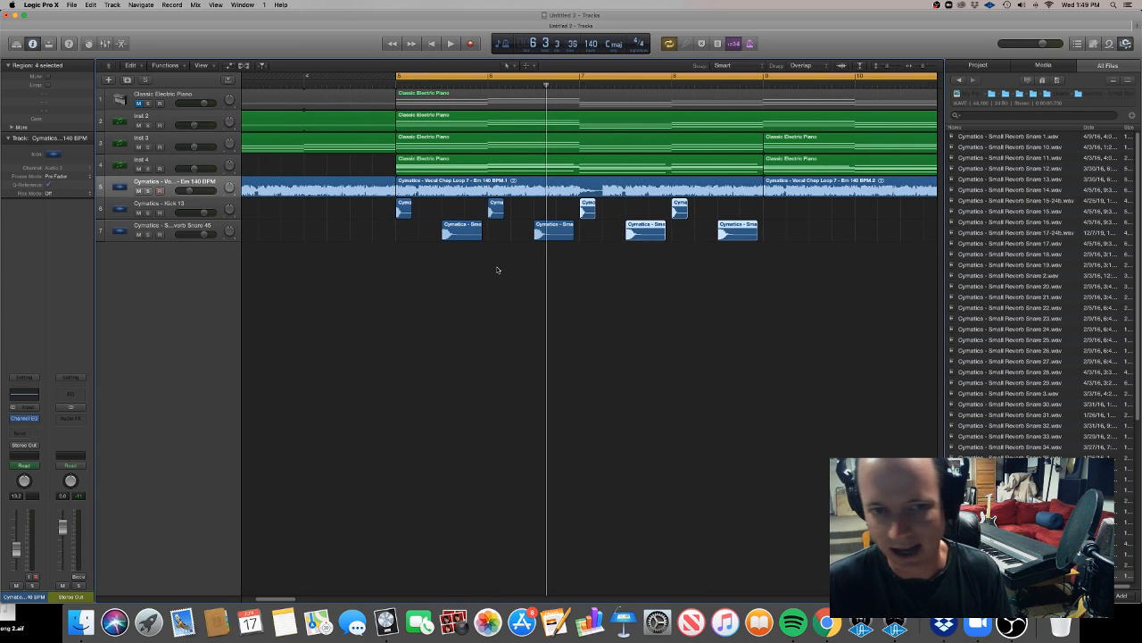
Shift the bar 6 and bar 8 kicks half a beat later and add two extra kicks near the end of bar 8.
left_click(469, 287)
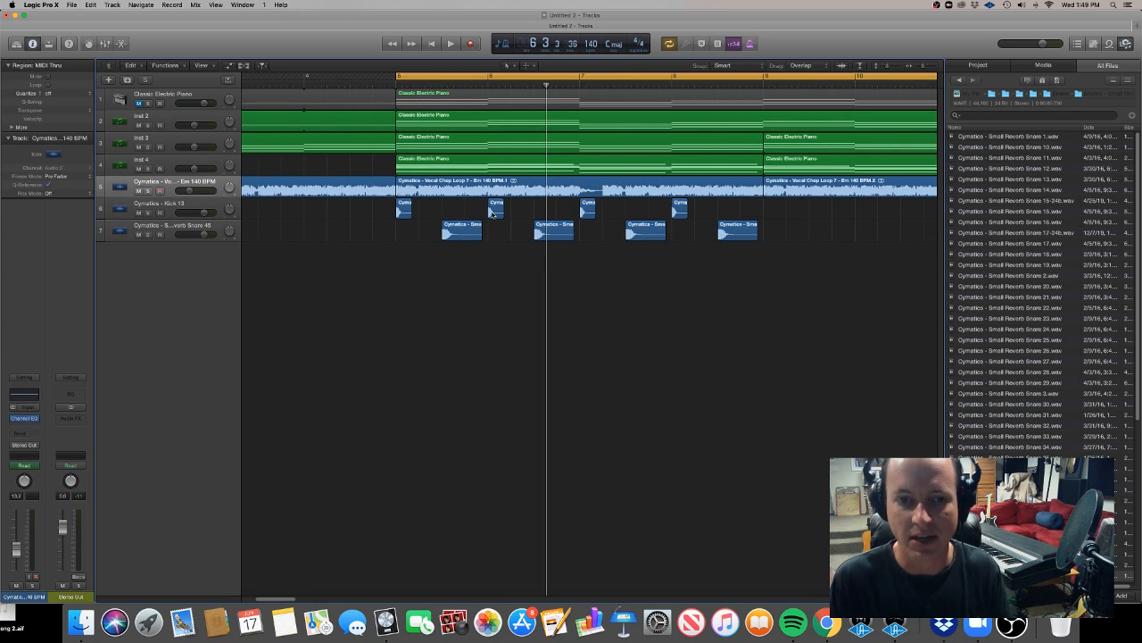
left_click_drag(500, 208, 512, 208)
left_click_drag(681, 211, 746, 211)
left_click(748, 211)
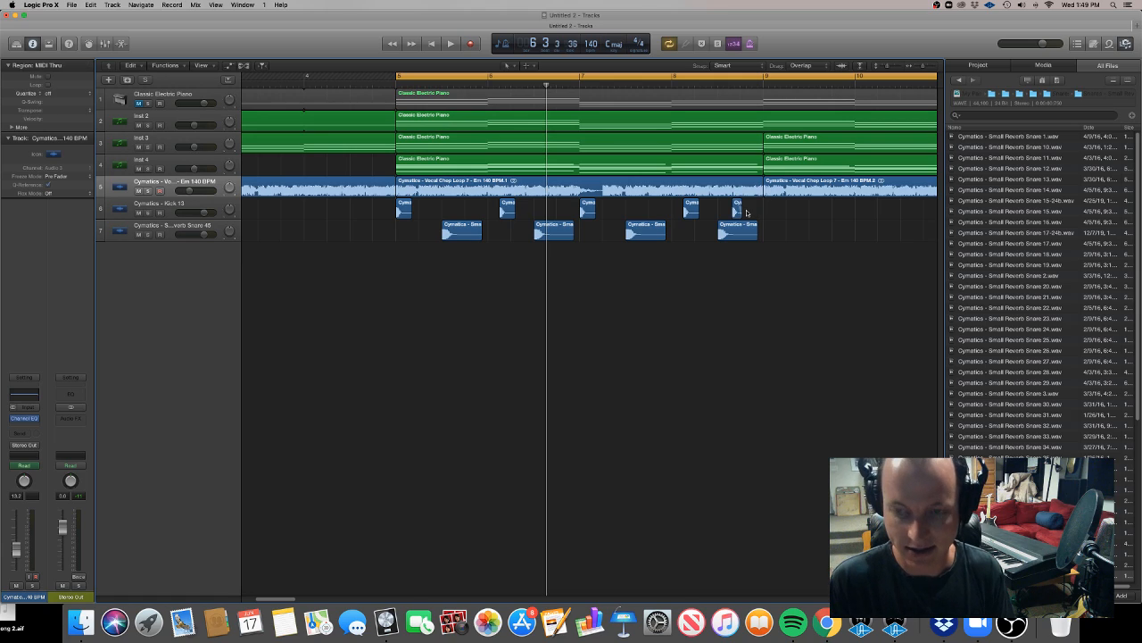
left_click_drag(735, 211, 756, 212)
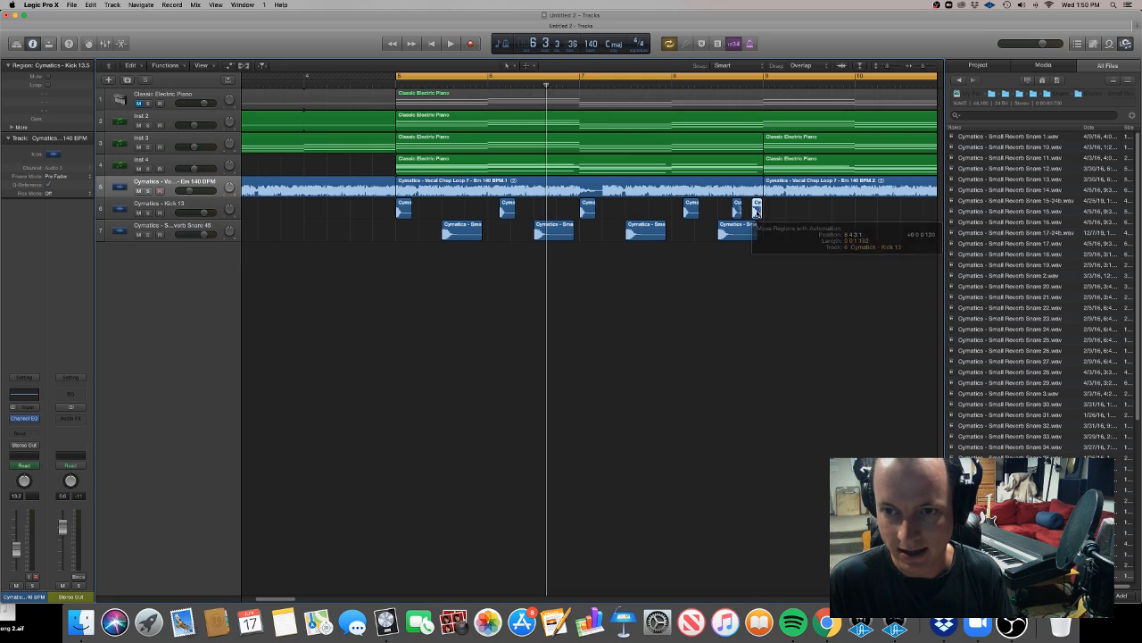
Duplicate the four-bar kick and snare pattern to fill bars 9 to 20.
left_click_drag(779, 257, 427, 214)
scroll(399, 214, "down", 5)
scroll(518, 251, "down", 5)
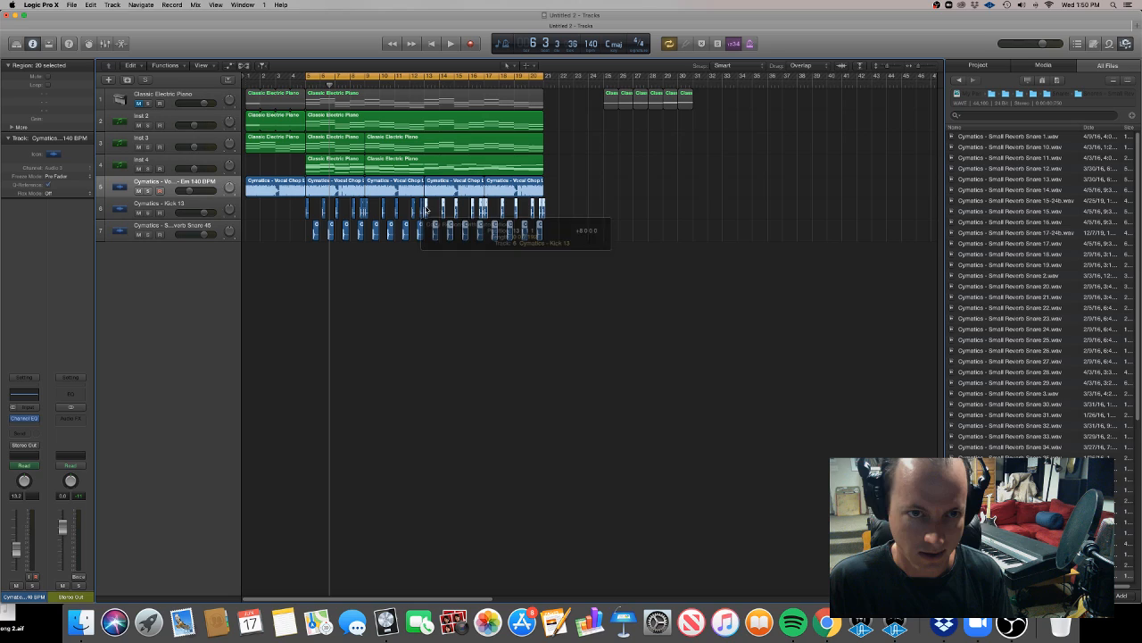
left_click(800, 212)
Add Cymatics Hihat Loop 22 - 140 BPM-24b from the Drum Loops folder on a new track at bar 5, looped to bar 21.
left_click(957, 79)
left_click(956, 80)
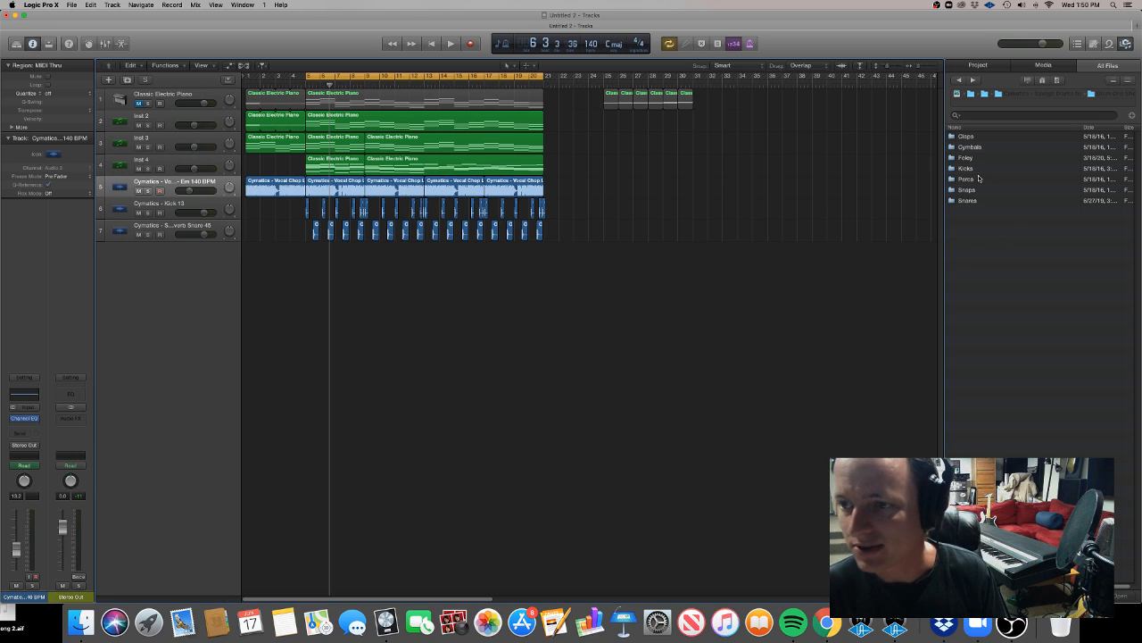
left_click(957, 79)
left_click(956, 79)
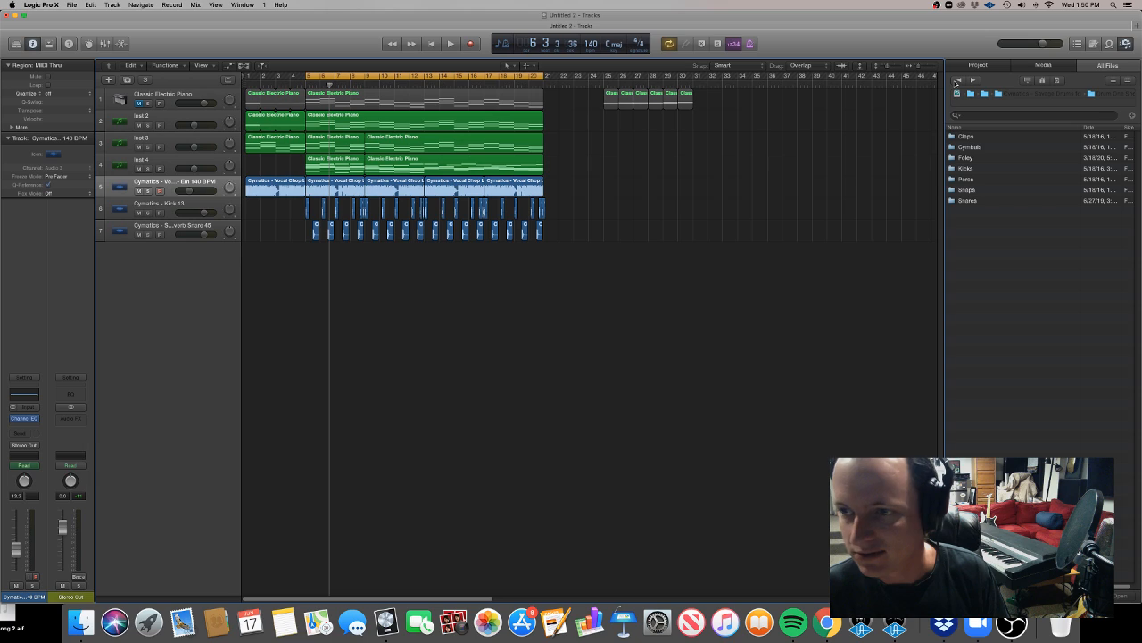
left_click(957, 79)
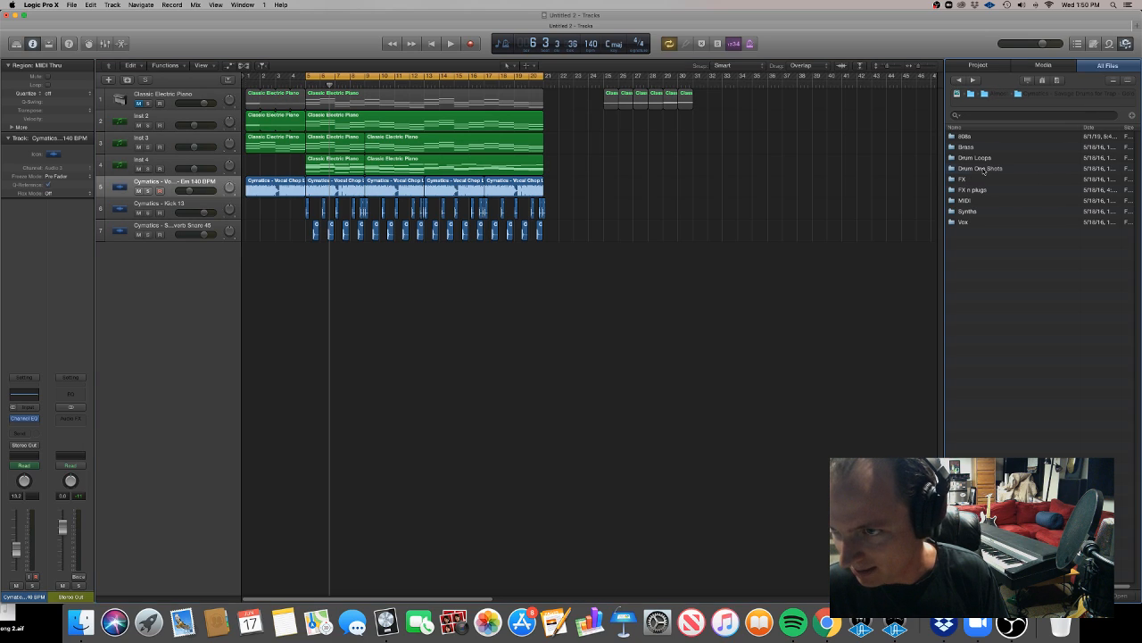
left_click(983, 168)
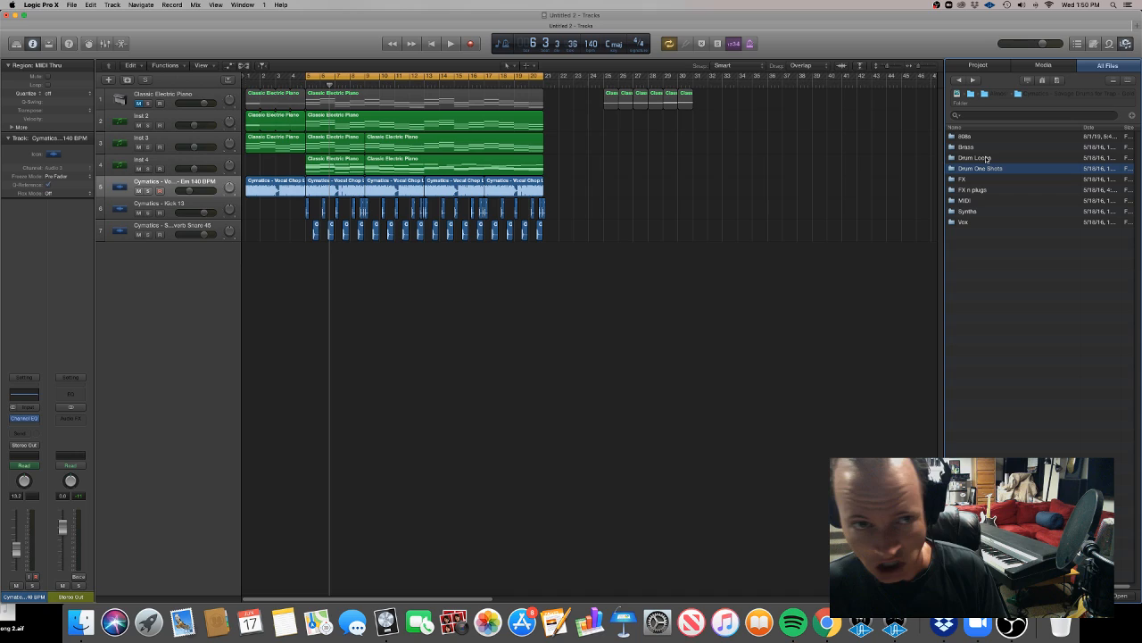
double_click(975, 158)
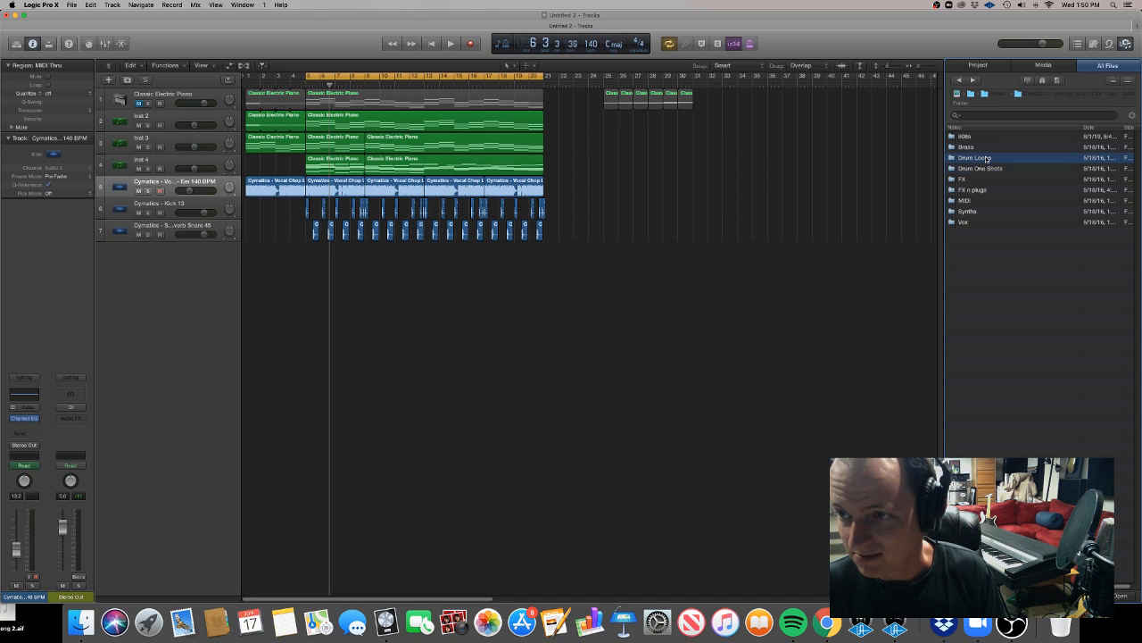
double_click(983, 160)
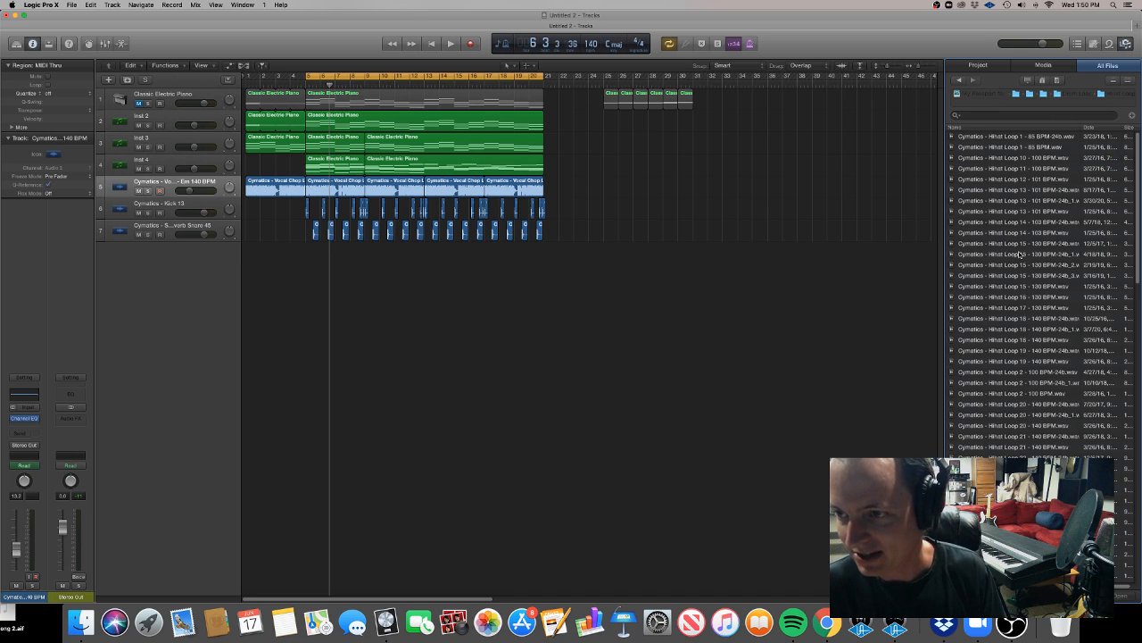
left_click(1018, 448)
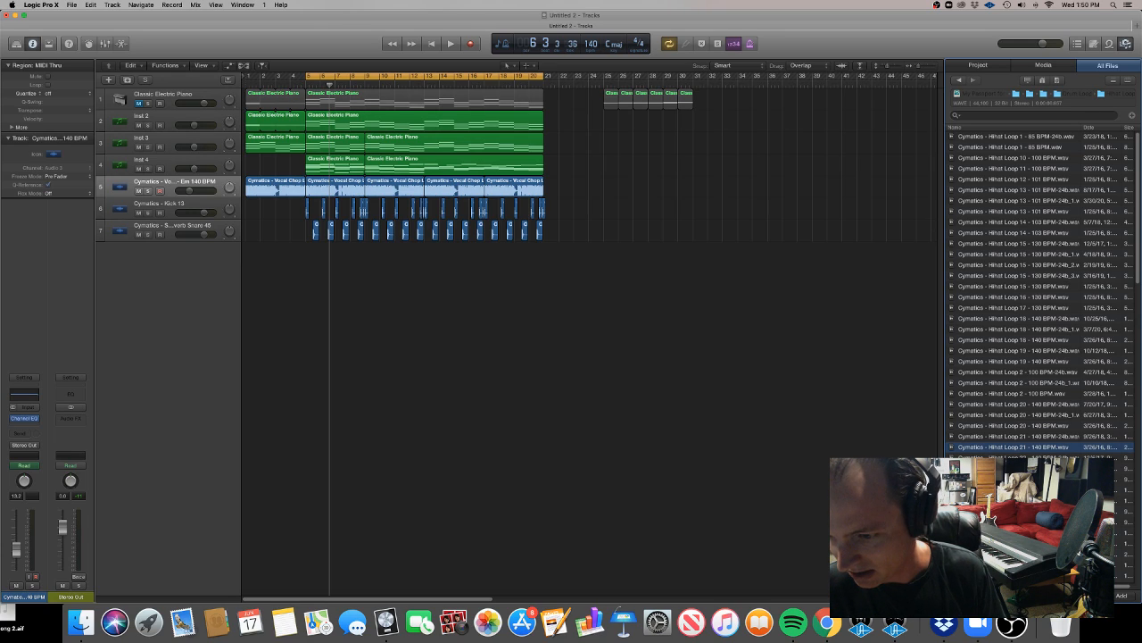
key("Down")
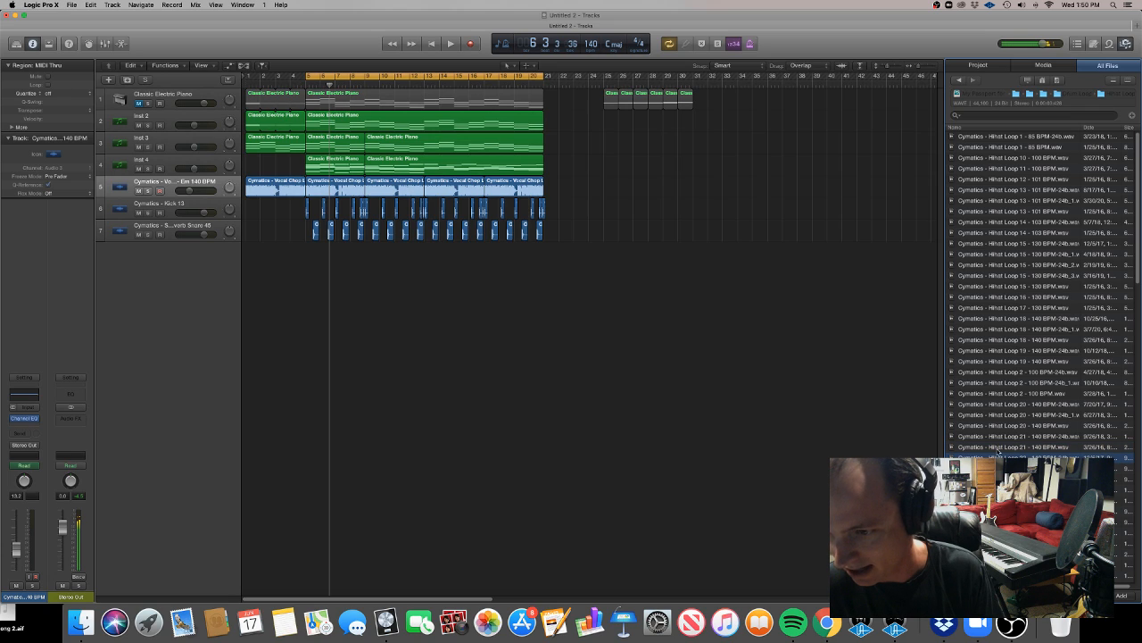
left_click_drag(997, 455, 542, 259)
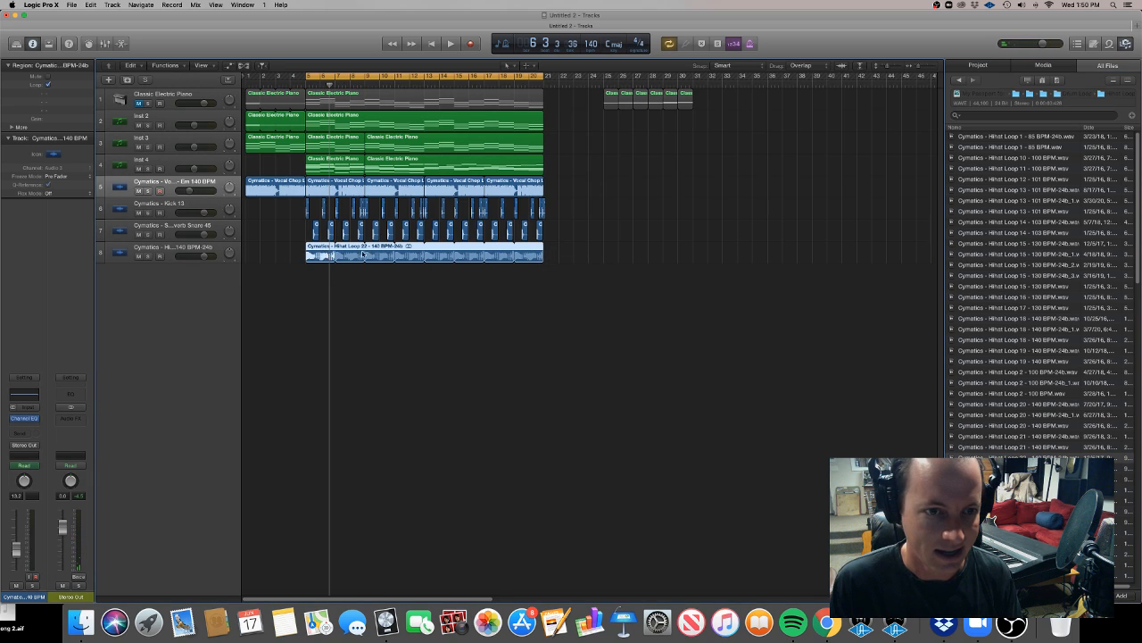
Make the hi-hat loop region start at bar 9 and end at bar 21.
left_click_drag(363, 256, 543, 257)
key("super+Left")
key("super+Left")
key("super+Left")
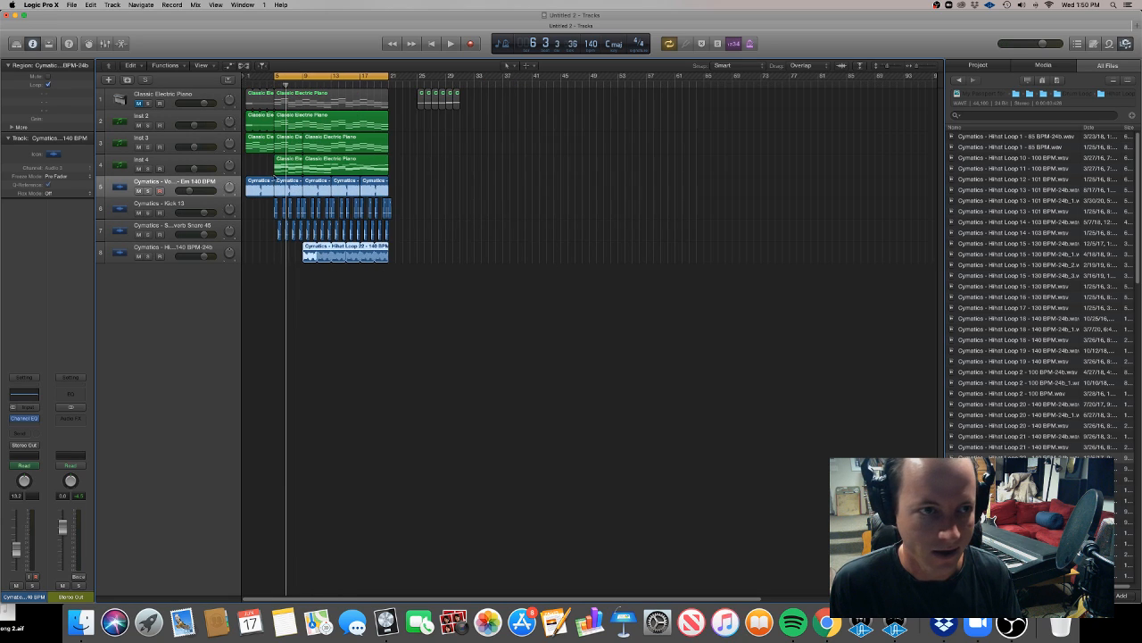
Enable the high-cut filter at 20000 Hz in Inst 3's Channel EQ and close the plug-in window.
left_click(205, 142)
left_click(32, 368)
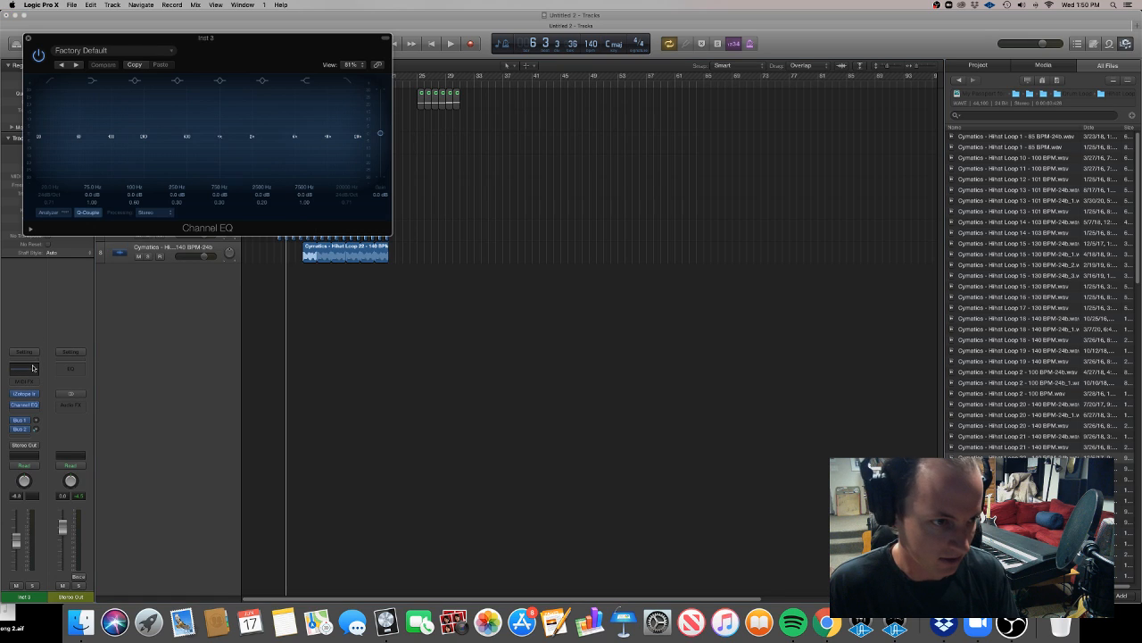
left_click(347, 81)
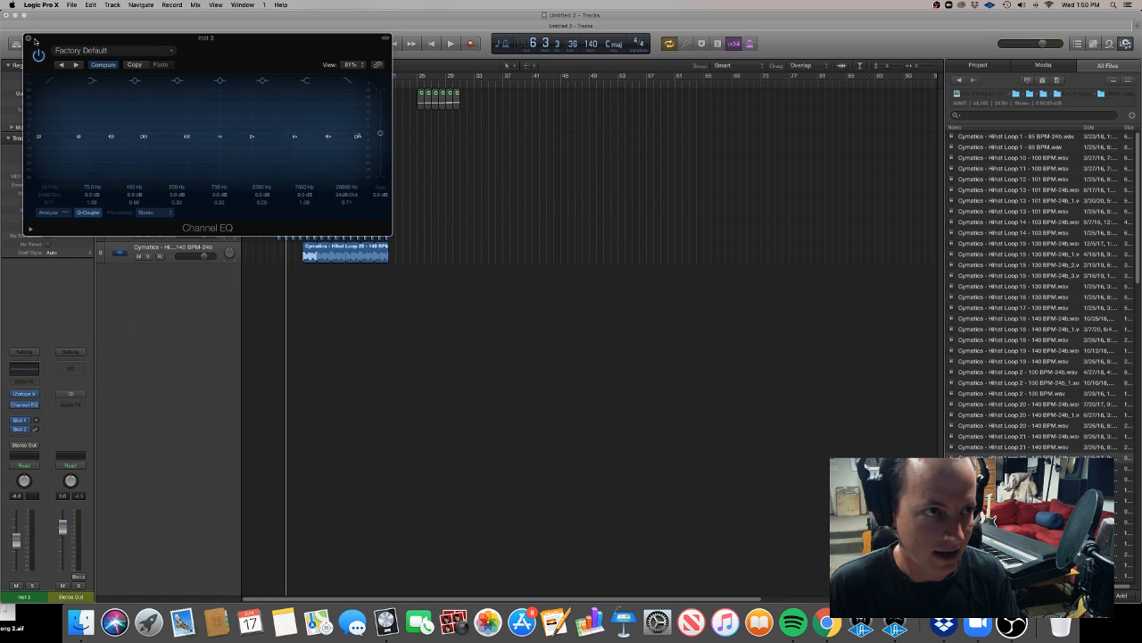
left_click(29, 39)
Automate Inst 3's Channel EQ high-cut frequency to rise from a low value at bar 1 through about 8700 Hz at bar 5 to 20000 Hz at bar 9.
left_click(192, 205)
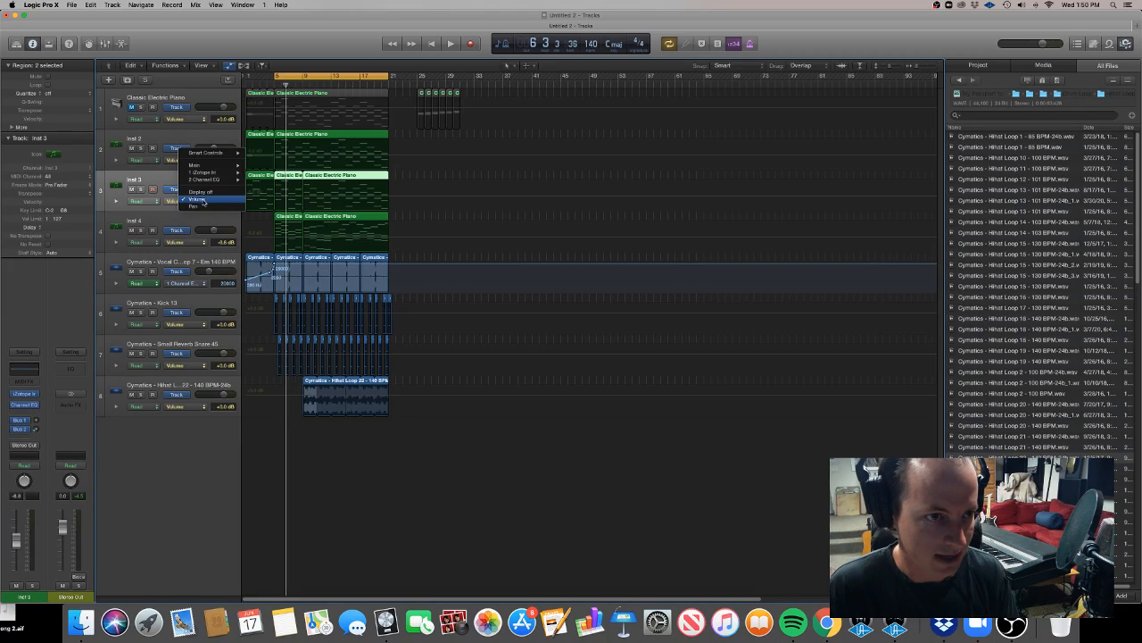
mouse_move(212, 183)
left_click(266, 179)
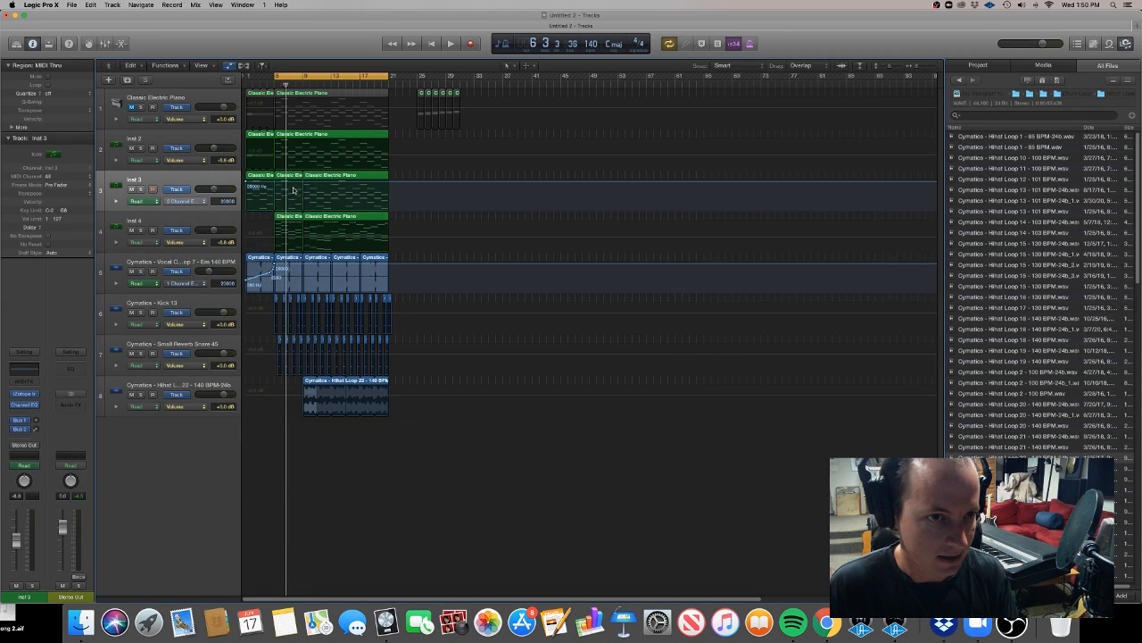
left_click(303, 181)
left_click(277, 184)
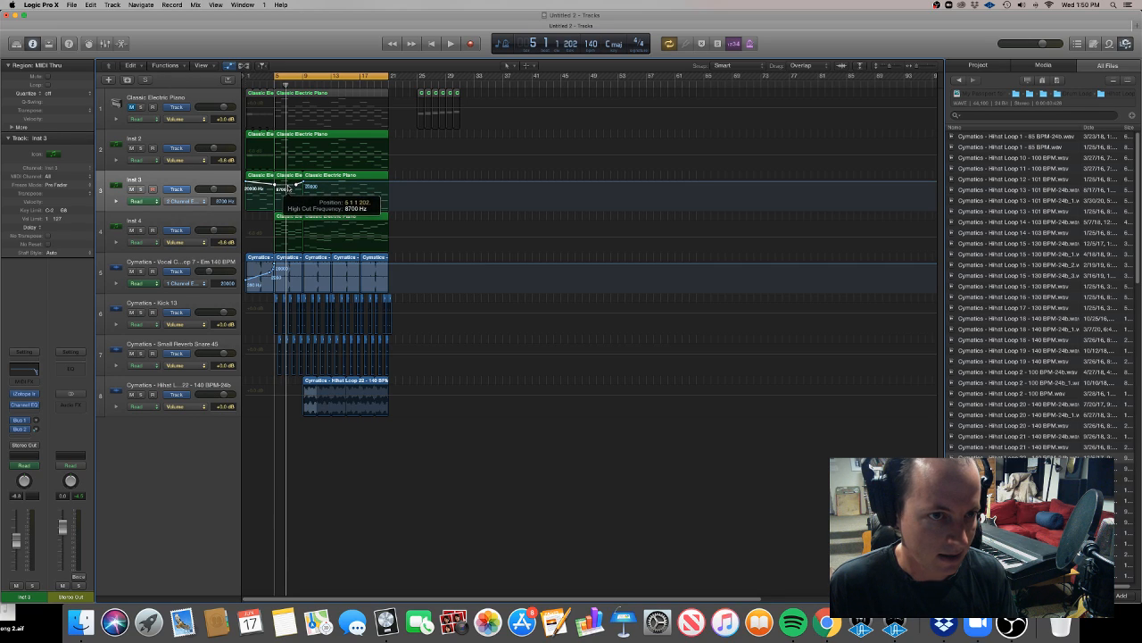
left_click_drag(248, 182, 262, 195)
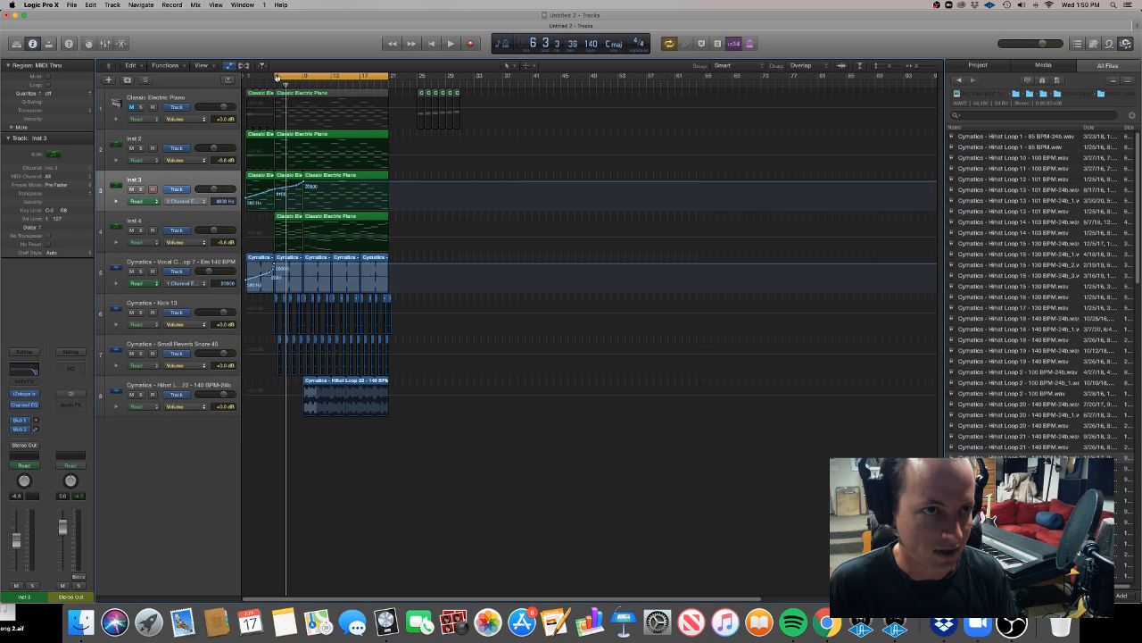
Extend the cycle range back to bar 1, start playback and move Inst 3's 20000 Hz high-cut automation point from bar 9 to bar 5.
left_click_drag(276, 77, 212, 76)
key("space")
left_click(323, 182)
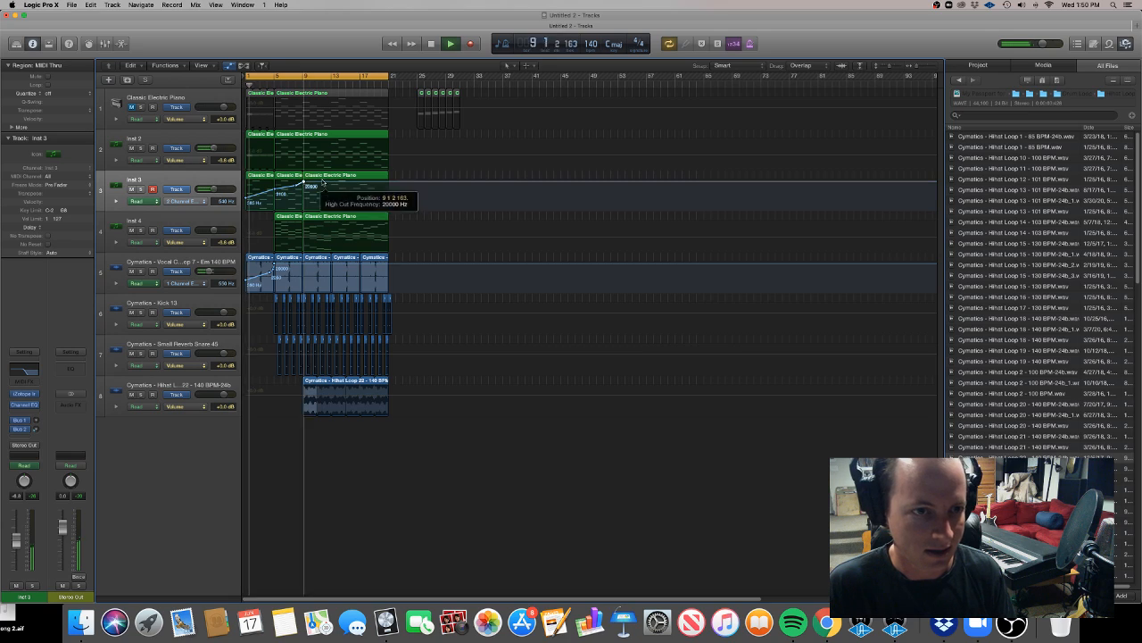
left_click_drag(323, 184, 301, 183)
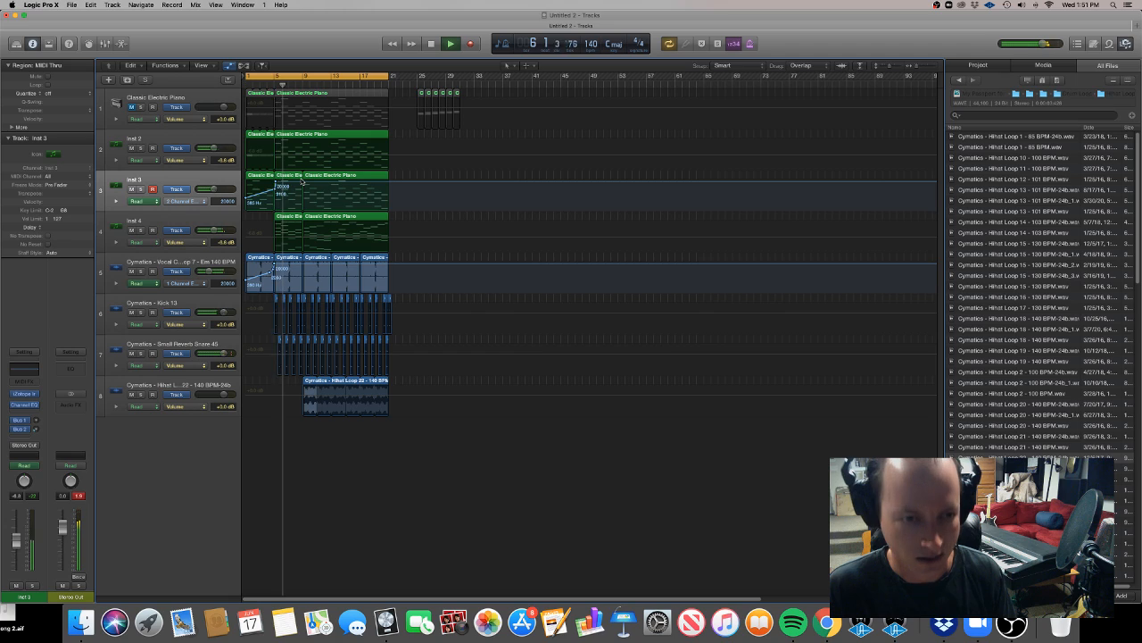
Lower the Kick 13 track's volume and set the Small Reverb Snare 45 track's volume to -4.9 dB.
left_click_drag(219, 312, 212, 314)
left_click_drag(223, 355, 216, 355)
Add a Bus 3 send to the Small Reverb Snare 45 track and load the reverb bus giant user channel strip setting on its aux.
left_click(178, 345)
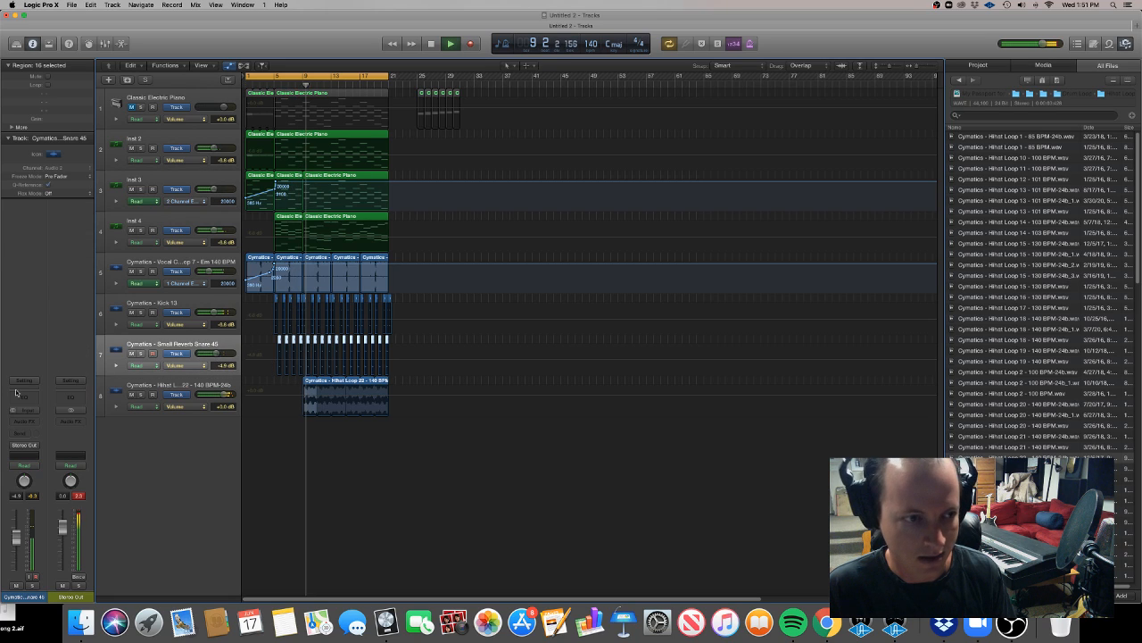
left_click(20, 435)
mouse_move(40, 472)
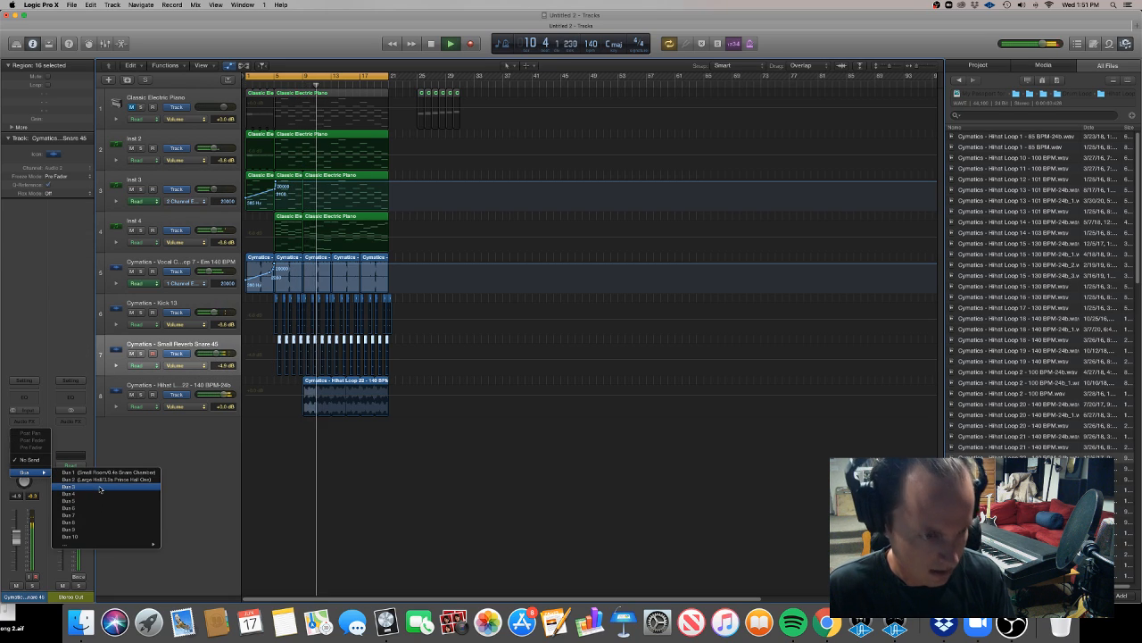
left_click(100, 486)
left_click(72, 376)
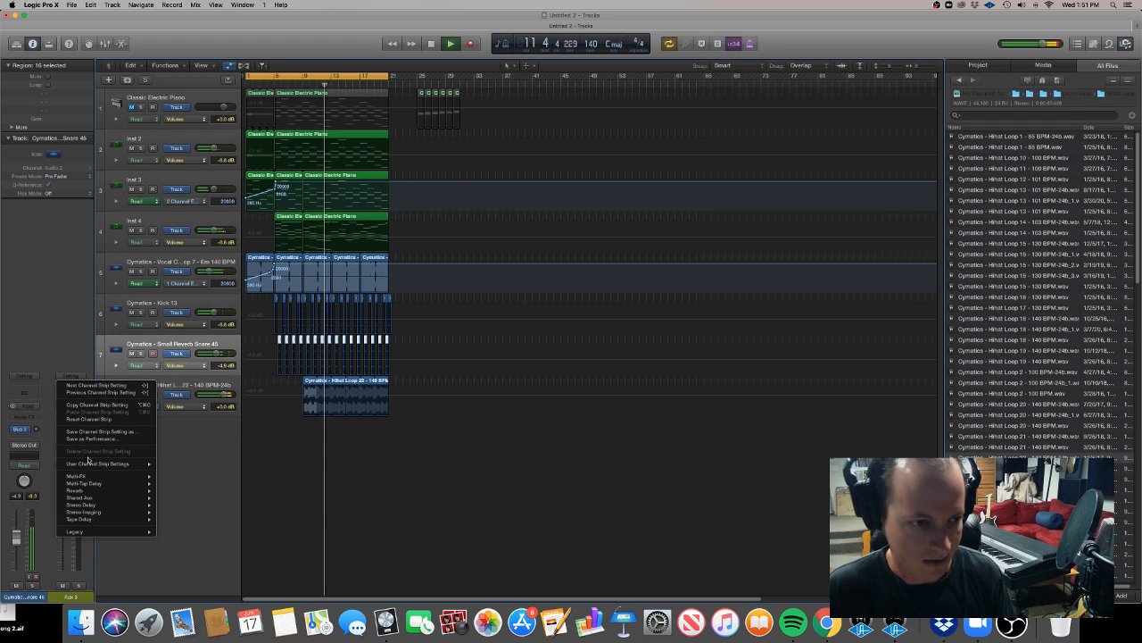
mouse_move(102, 464)
left_click(192, 477)
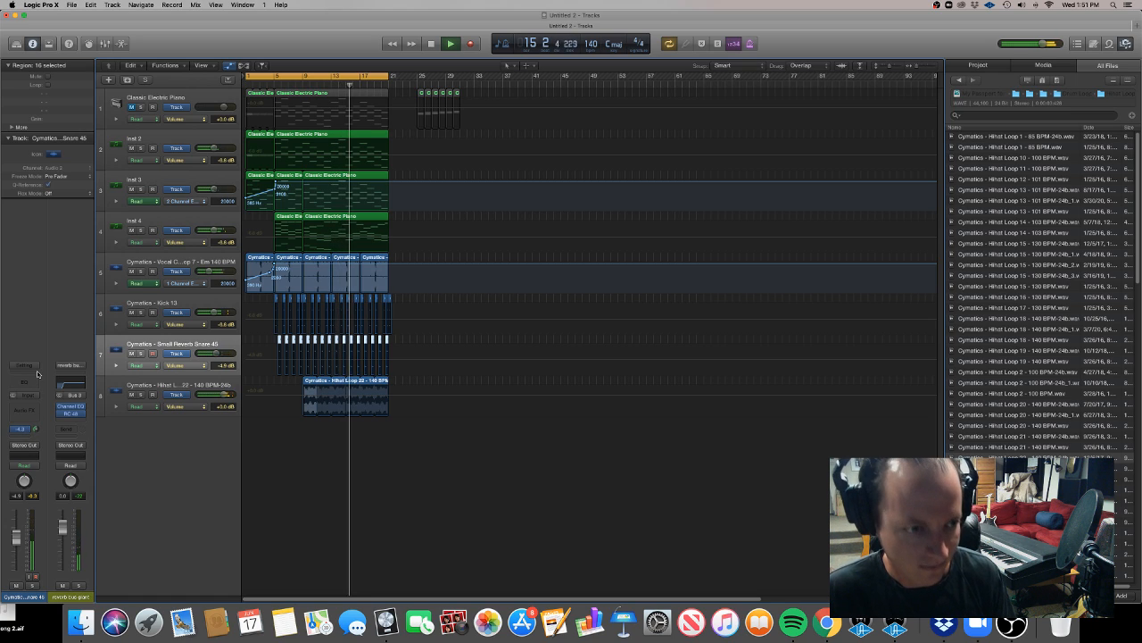
Set the snare's Bus 3 send level to about -10 dB and switch the RC 48 reverb to its Large Hall preset.
left_click_drag(38, 375, 37, 371)
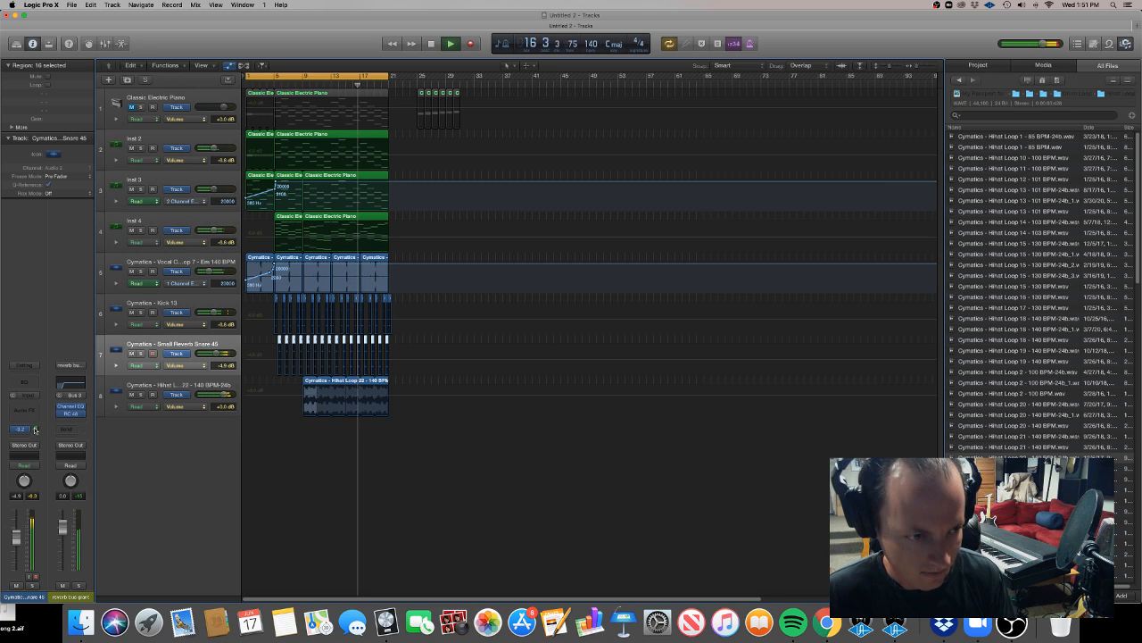
left_click_drag(36, 430, 36, 437)
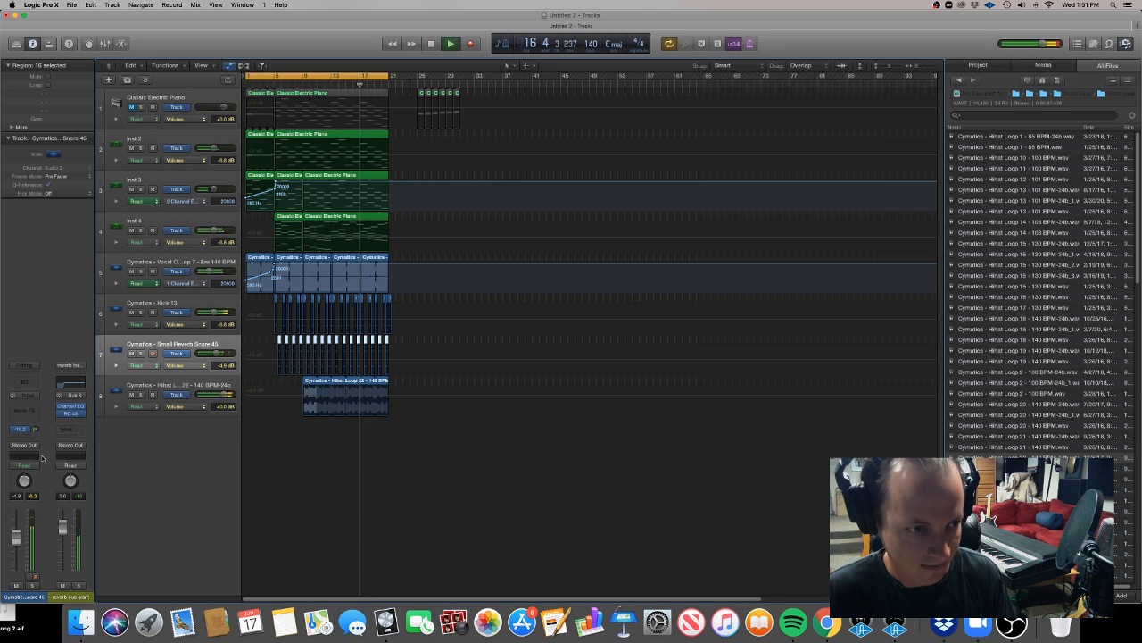
left_click(70, 416)
left_click(105, 79)
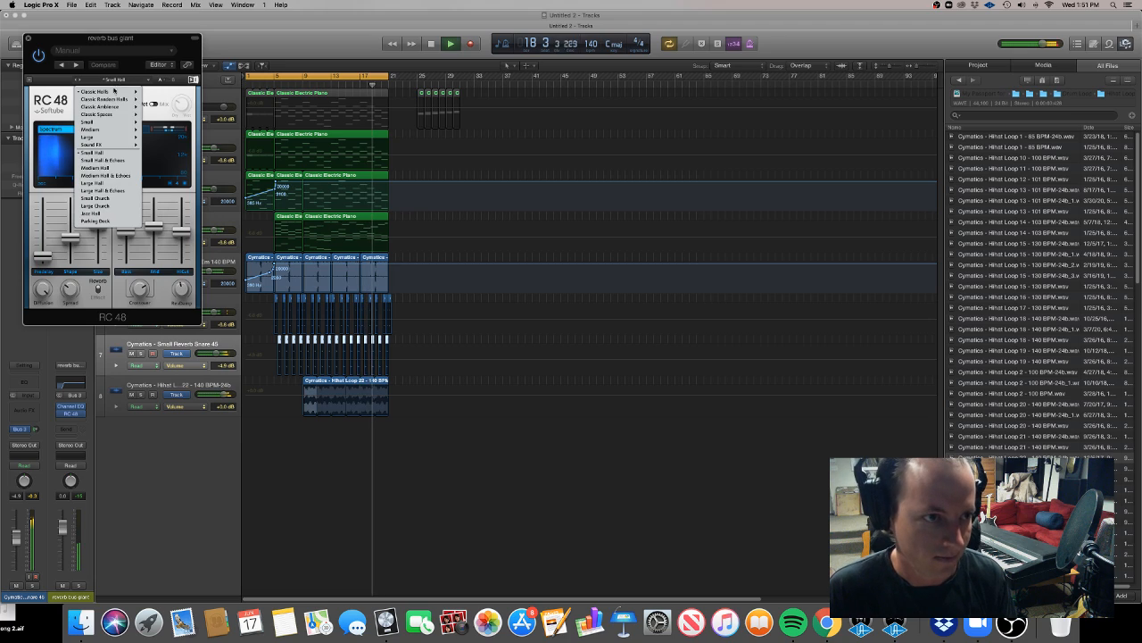
left_click(93, 182)
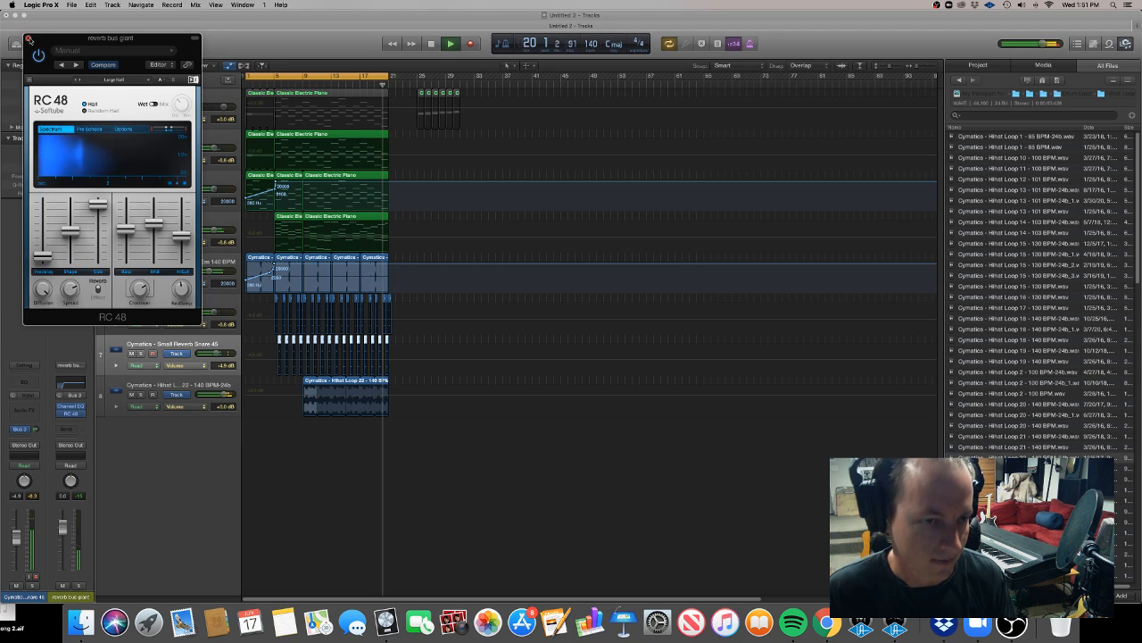
left_click(27, 39)
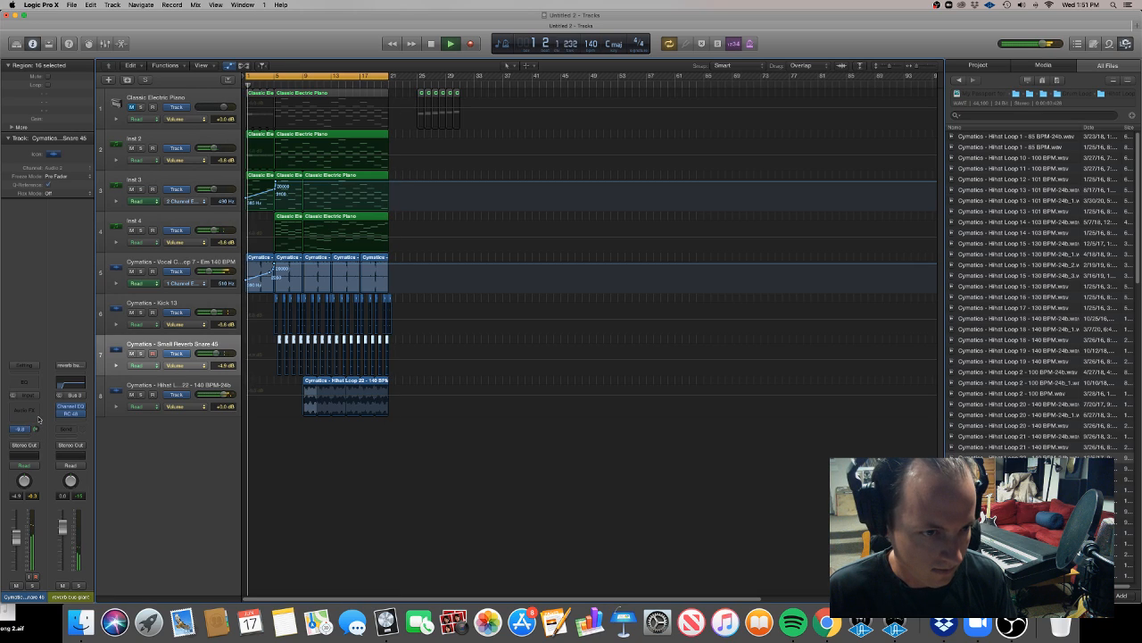
Add a send from the Vocal Chop track to Bus 3 (reverb bus giant) and raise its level.
left_click(188, 134)
left_click(187, 268)
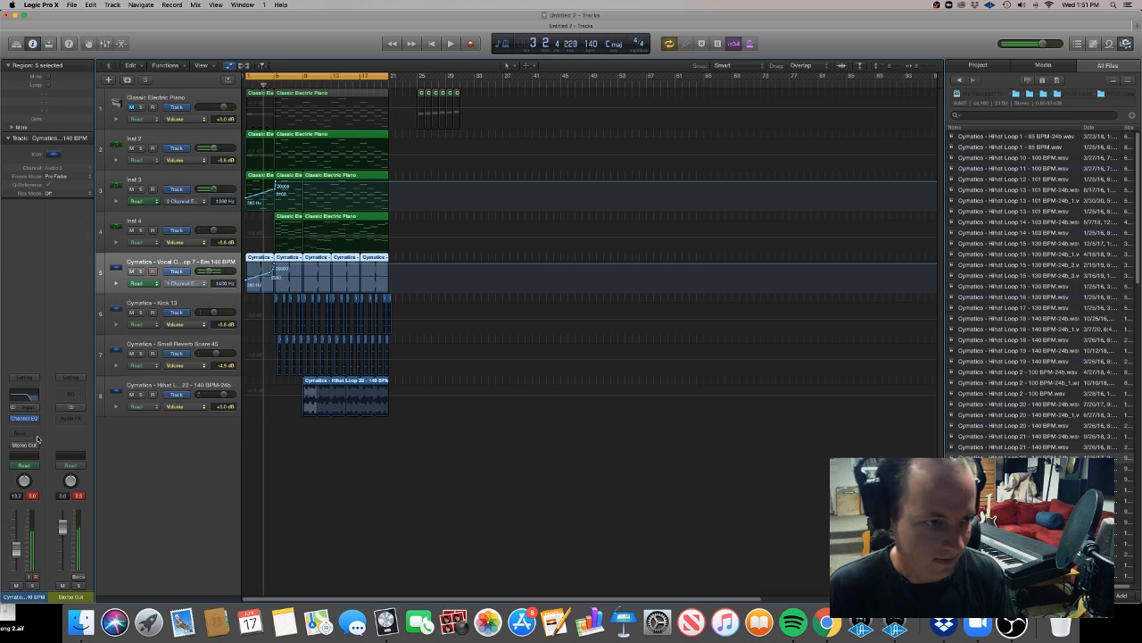
left_click(18, 434)
mouse_move(28, 474)
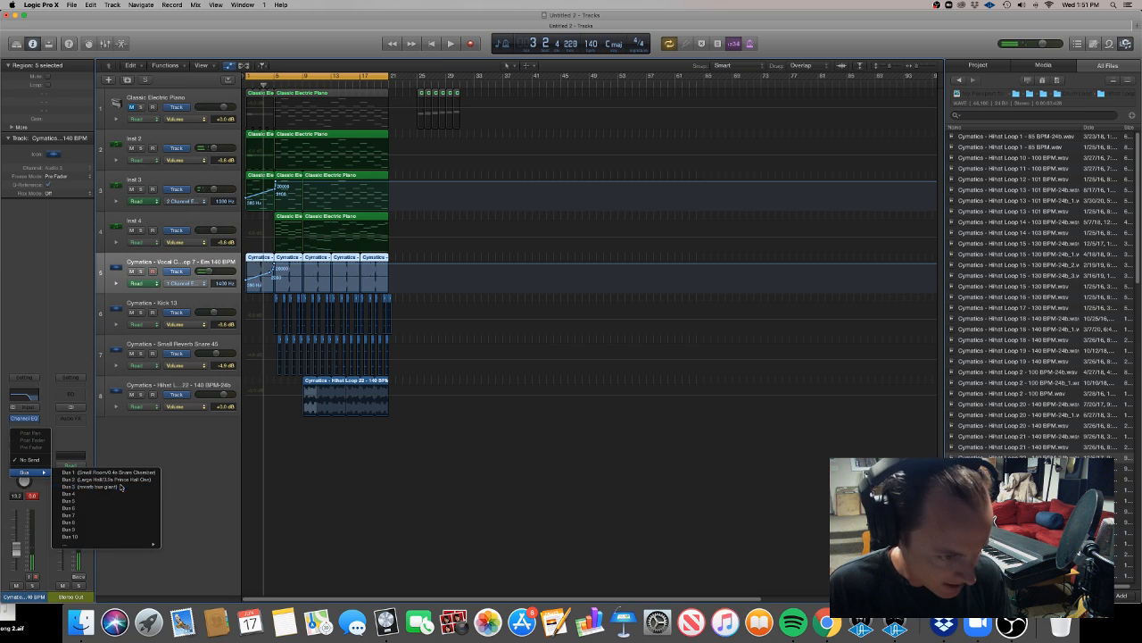
left_click(120, 487)
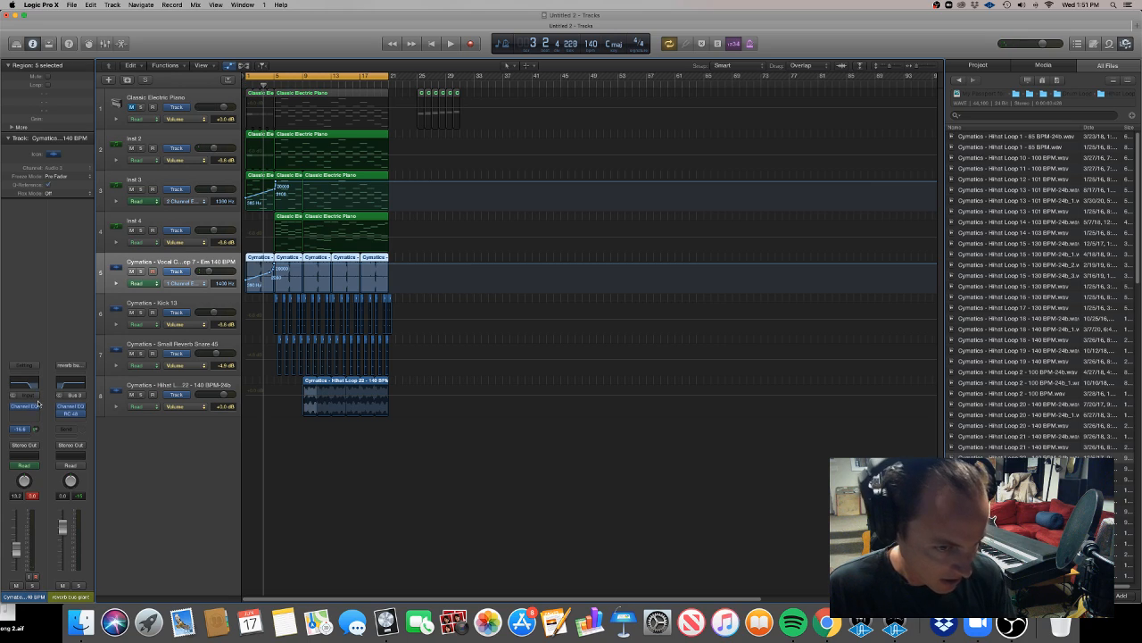
Add a send from the Hihat Loop 22 track to Bus 3 (reverb bus giant) at a low level.
left_click(177, 349)
left_click(177, 385)
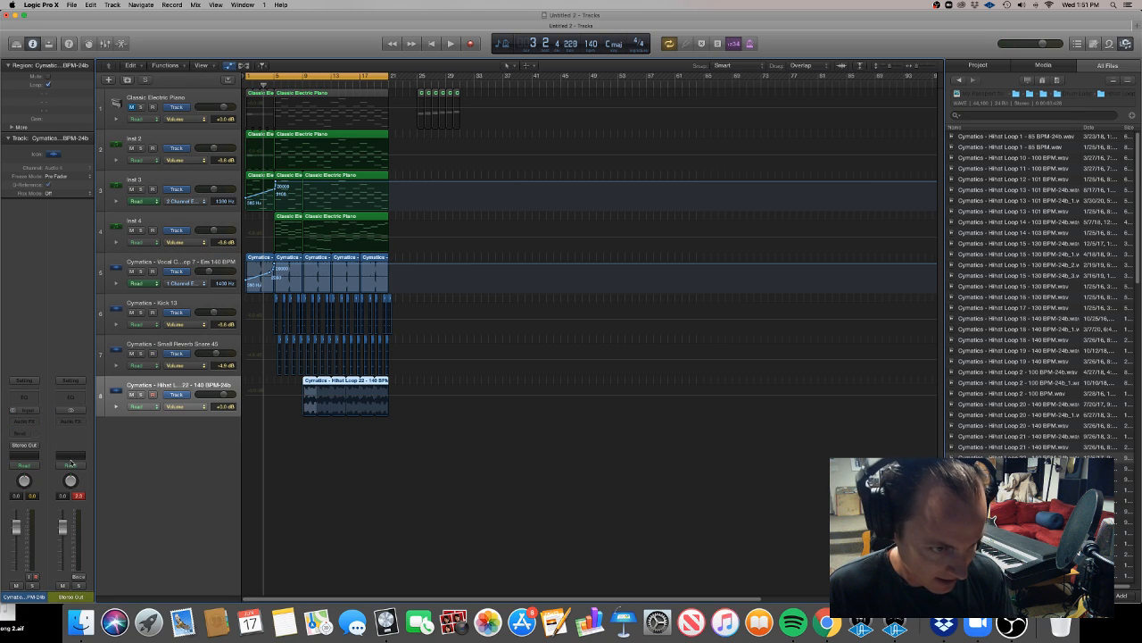
left_click(25, 434)
mouse_move(29, 474)
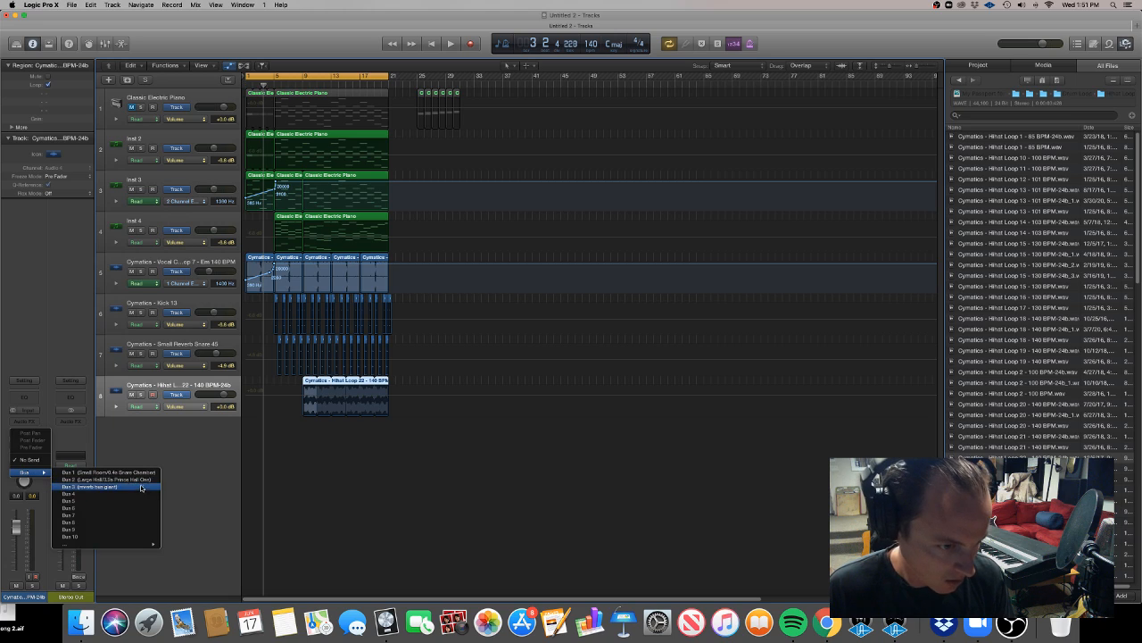
left_click(112, 487)
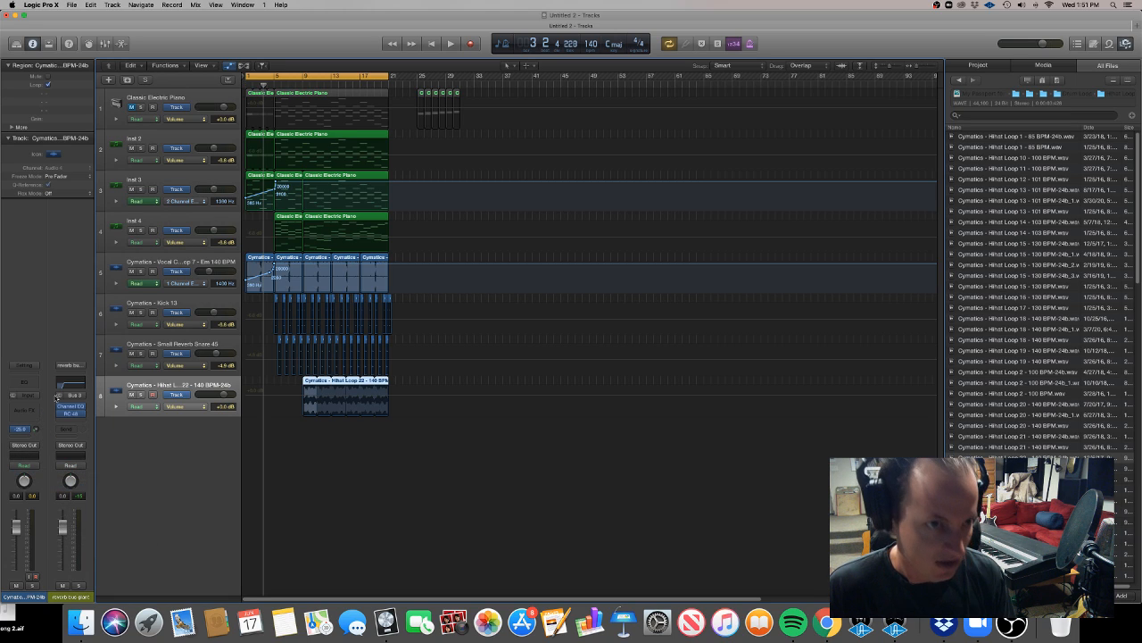
Add a third send on Inst 3, routed to Bus 3 (reverb bus giant).
left_click(200, 173)
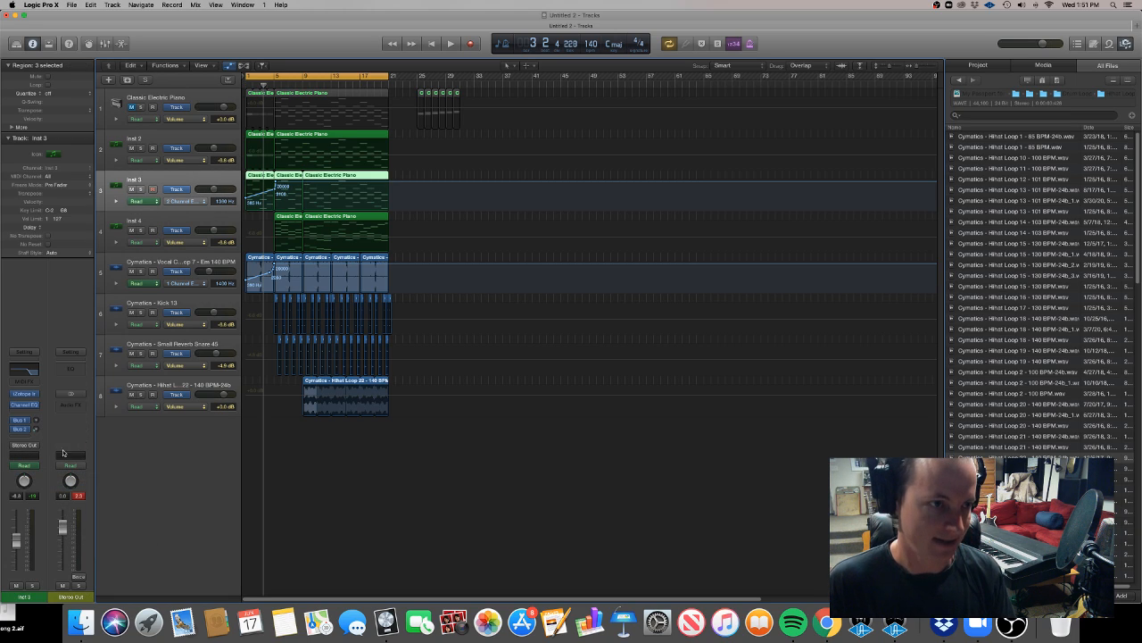
left_click(22, 430)
mouse_move(27, 476)
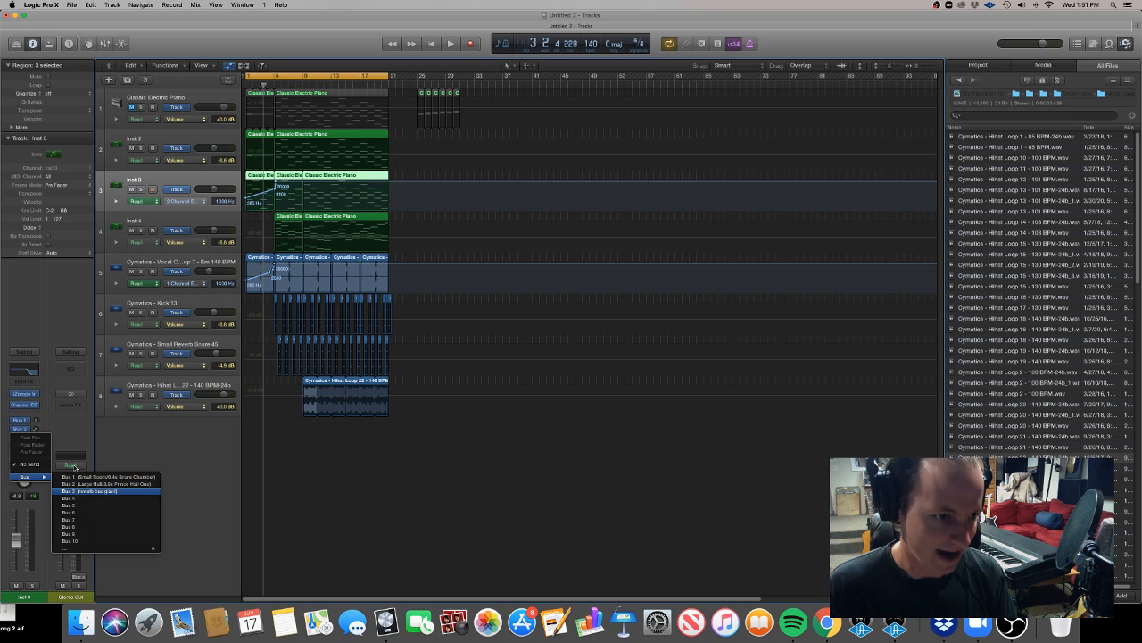
left_click(103, 490)
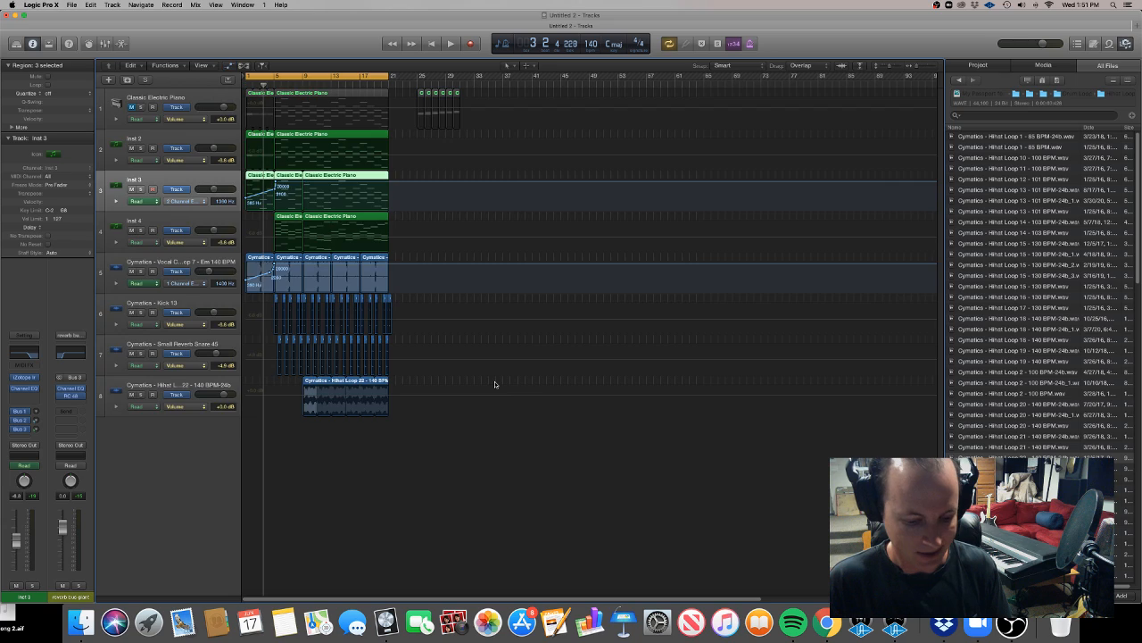
Hide the track automation, deselect all regions and start playback of the arrangement.
key("a")
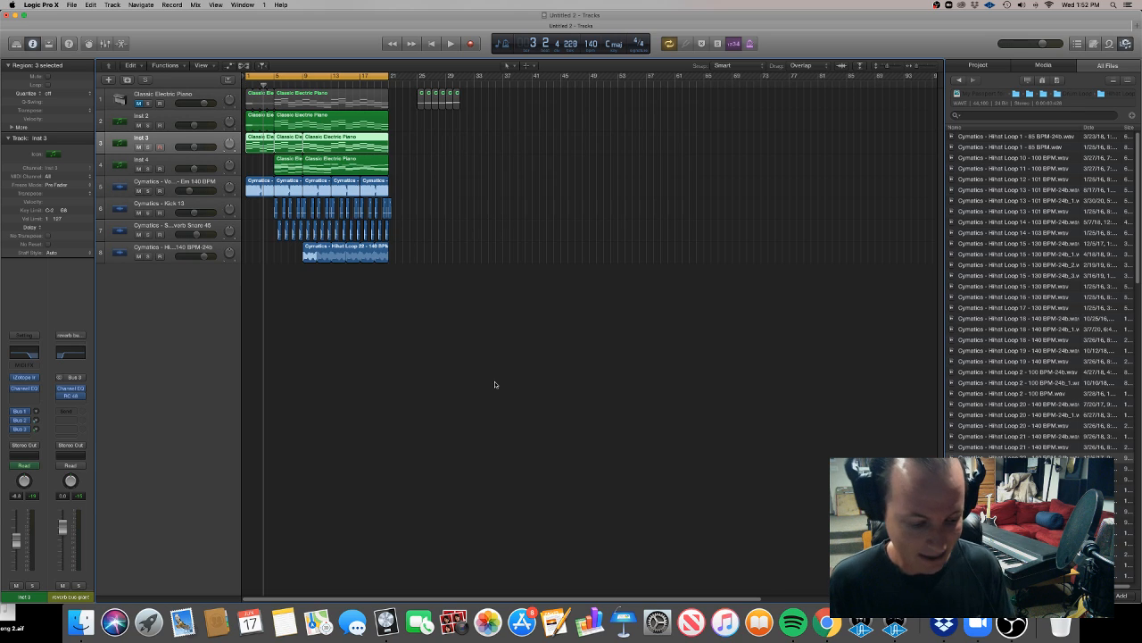
left_click(530, 334)
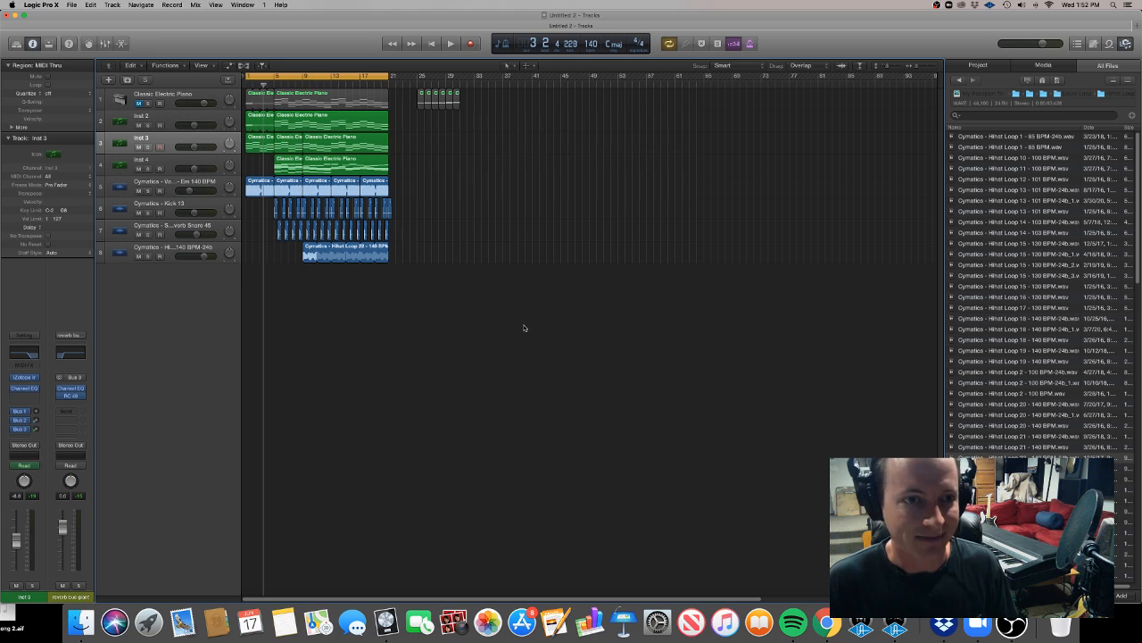
key("space")
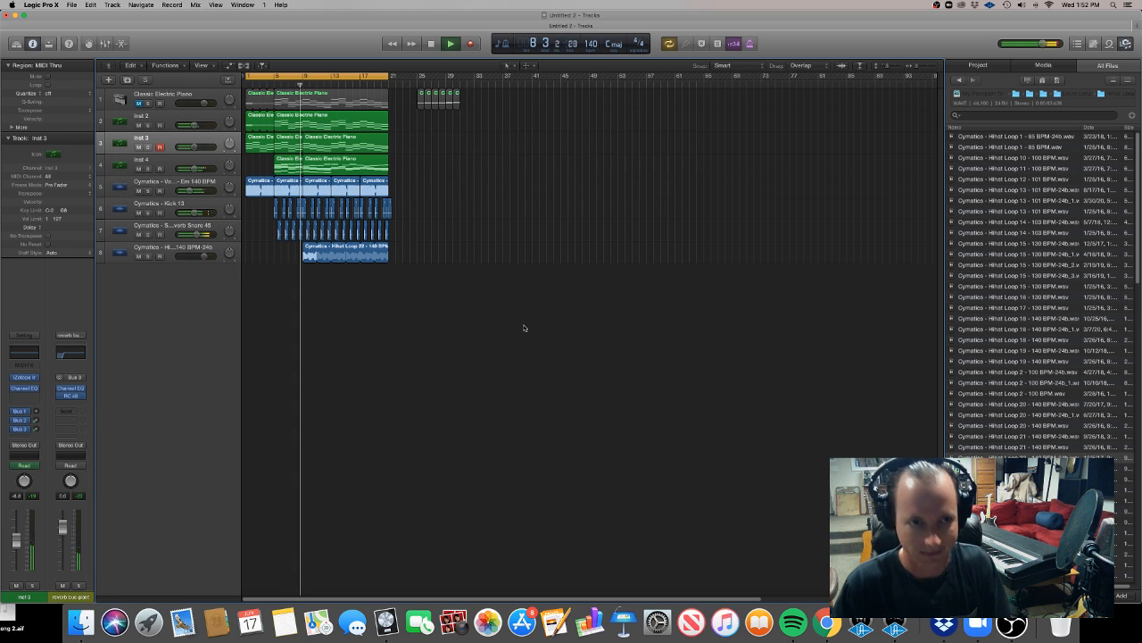
Duplicate the Inst 3 track with its settings and copy its region starting at bar 9 onto the new track.
left_click(208, 143)
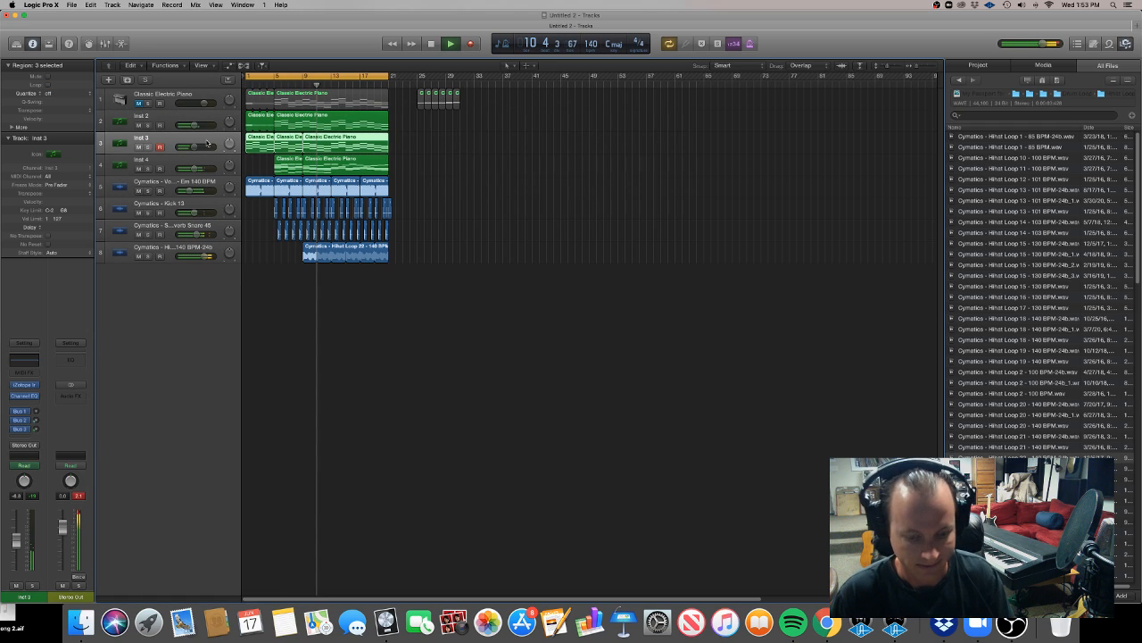
key("super+d")
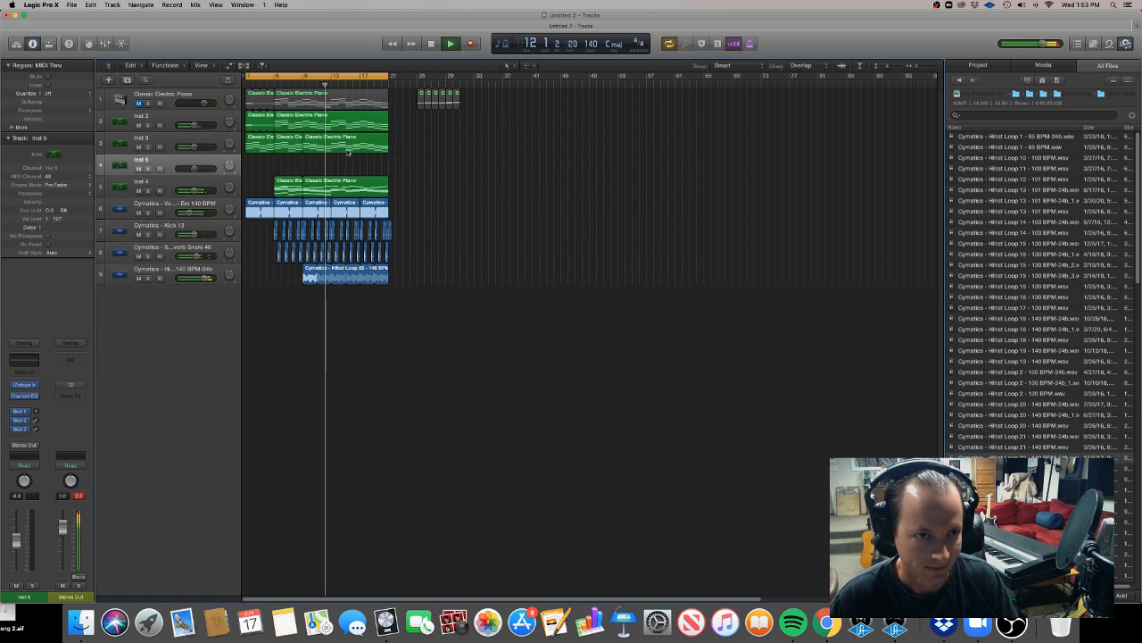
left_click_drag(348, 146, 348, 167)
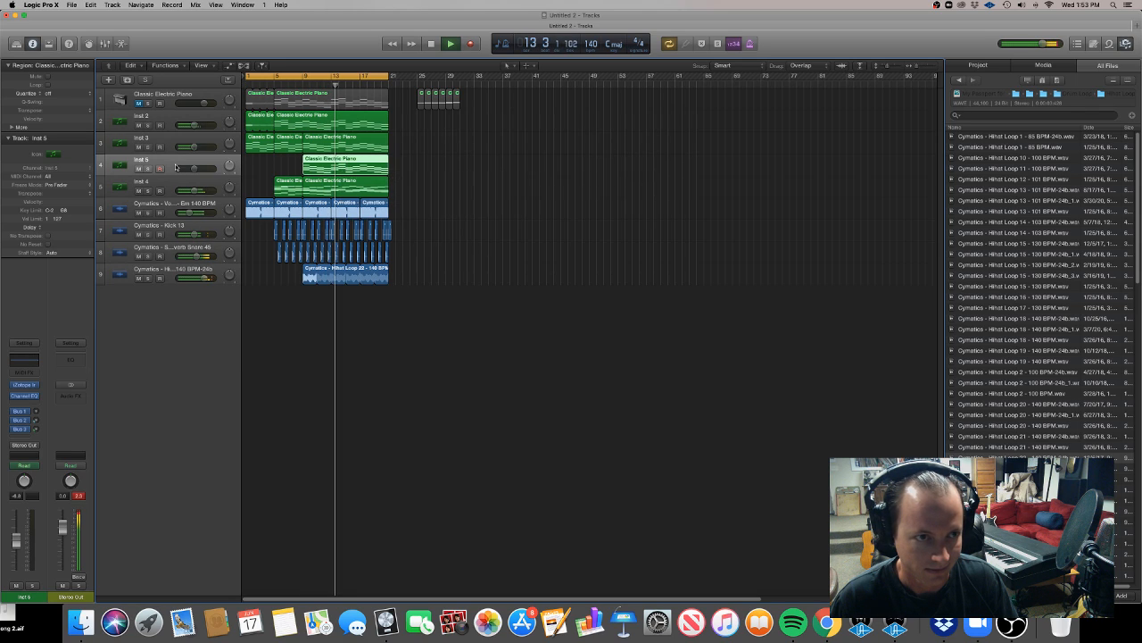
Insert an Arpeggiator MIDI effect on Inst 5, load its Groovy Cycle 01 preset and close the plug-in window.
left_click(24, 371)
left_click(57, 384)
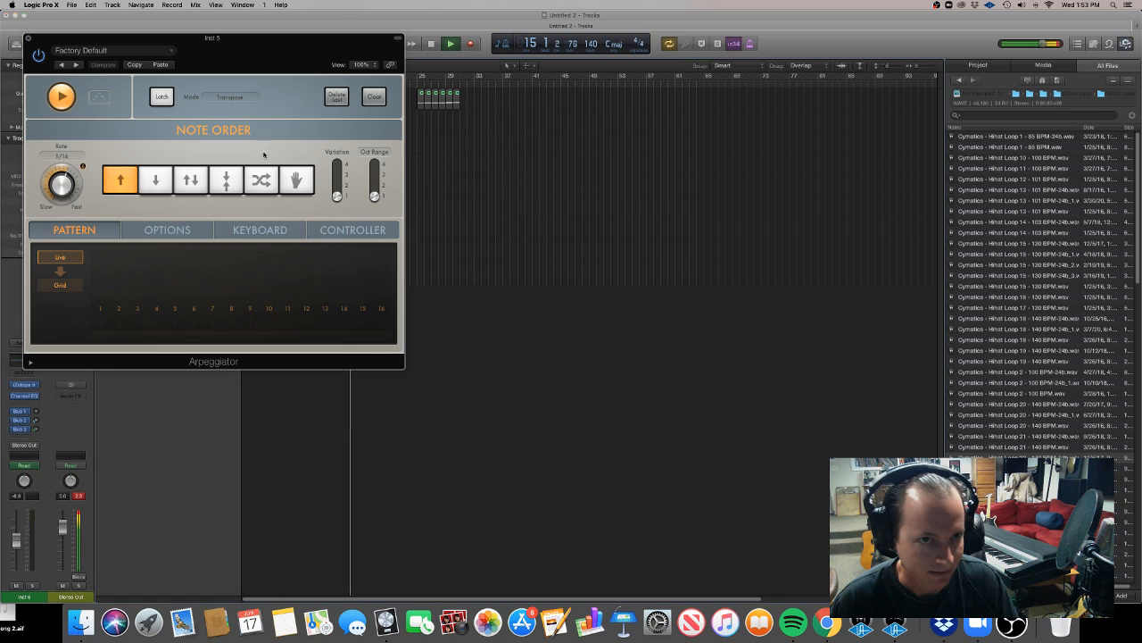
left_click(99, 50)
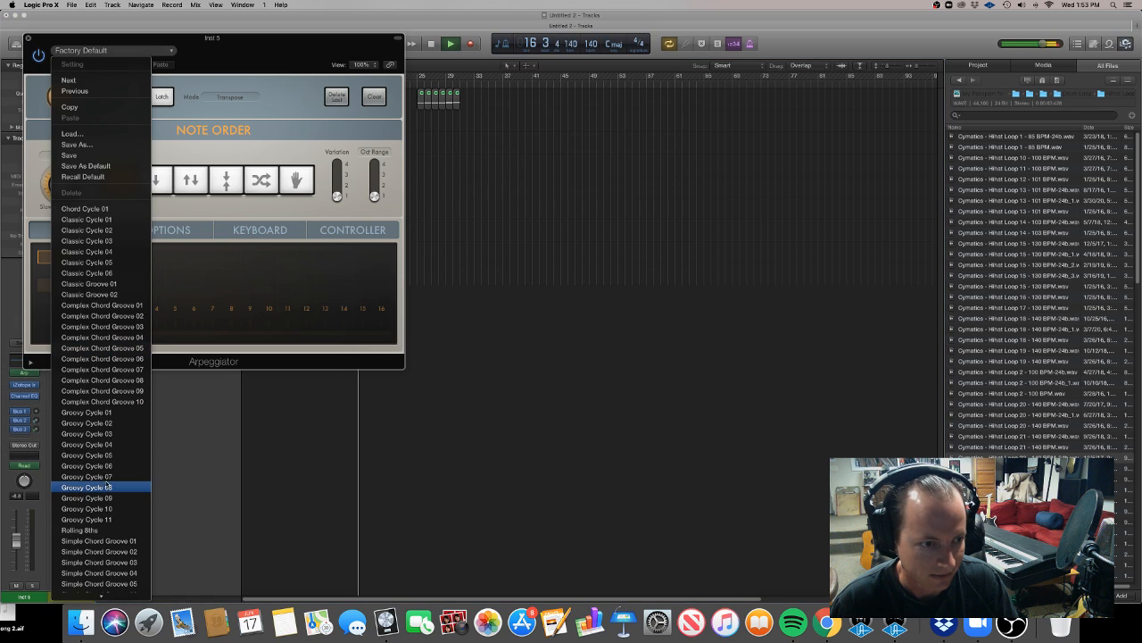
left_click(123, 422)
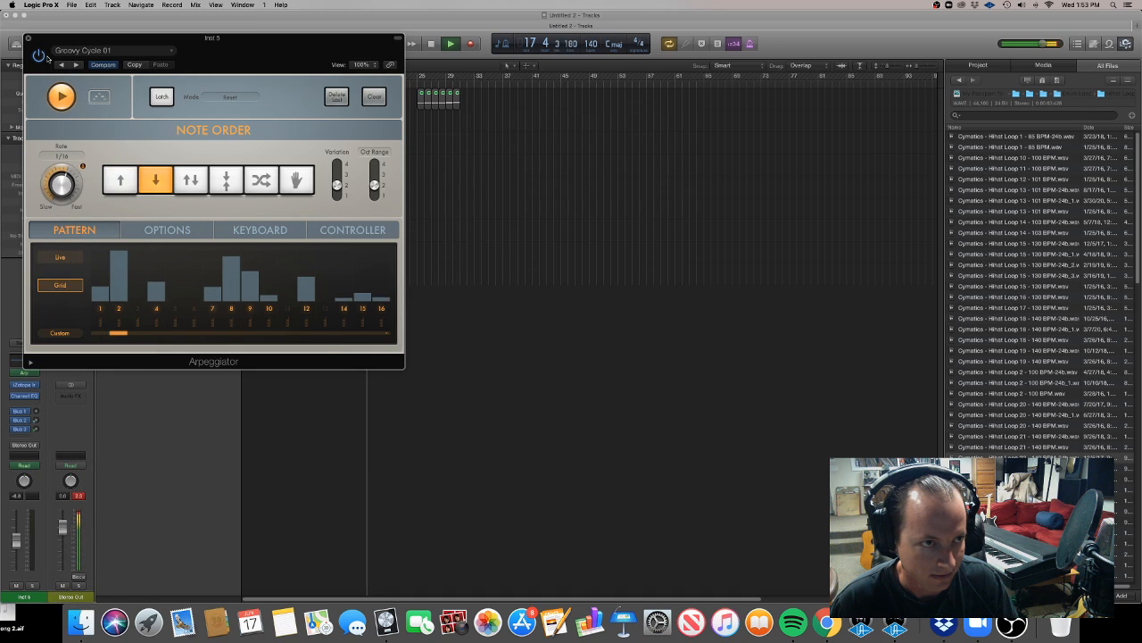
left_click(27, 38)
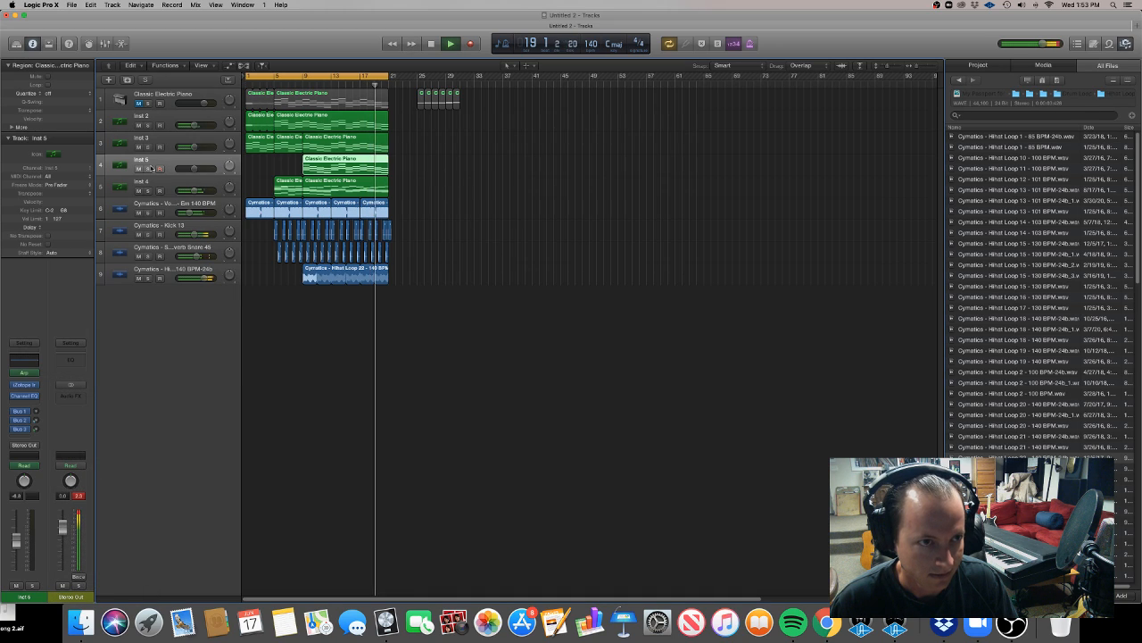
left_click(300, 170)
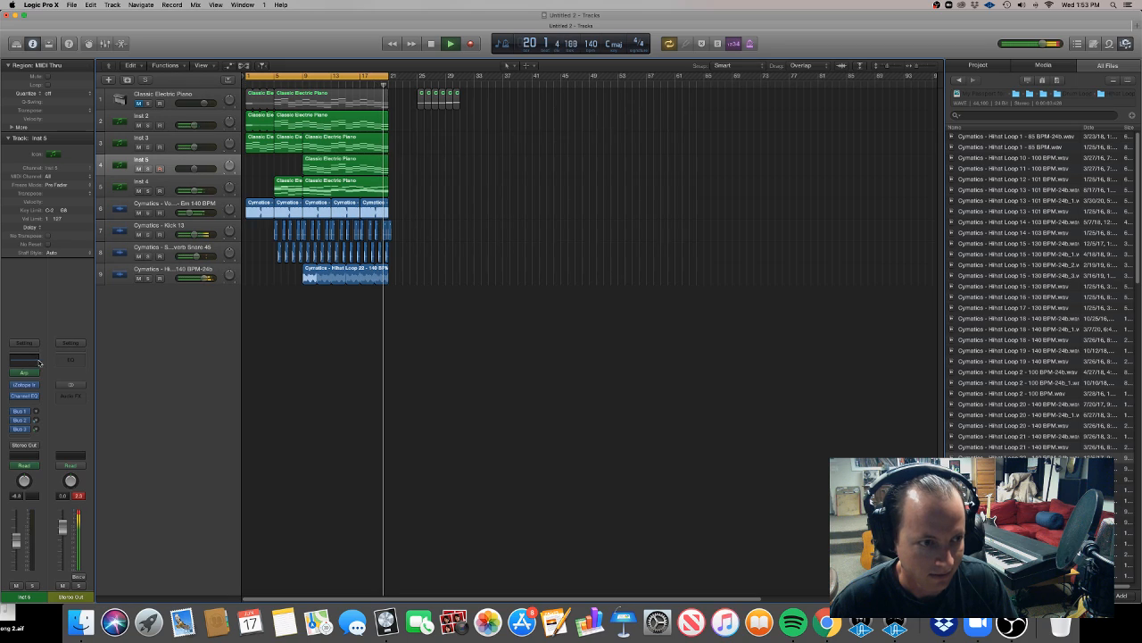
Stop playback and return the playhead to bar 1 for a brief replay.
key("space")
key("Return")
key("space")
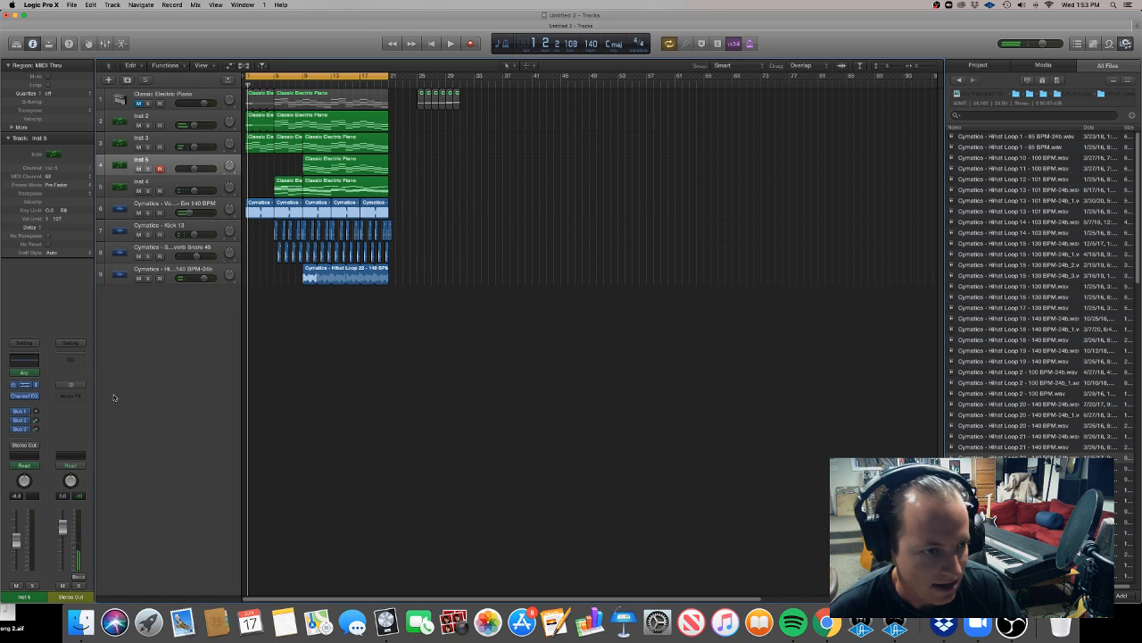
Insert iZotope Iris 2 as the instrument on Inst 5 and load the Keys patch Game Style.
left_click(25, 385)
left_click(208, 82)
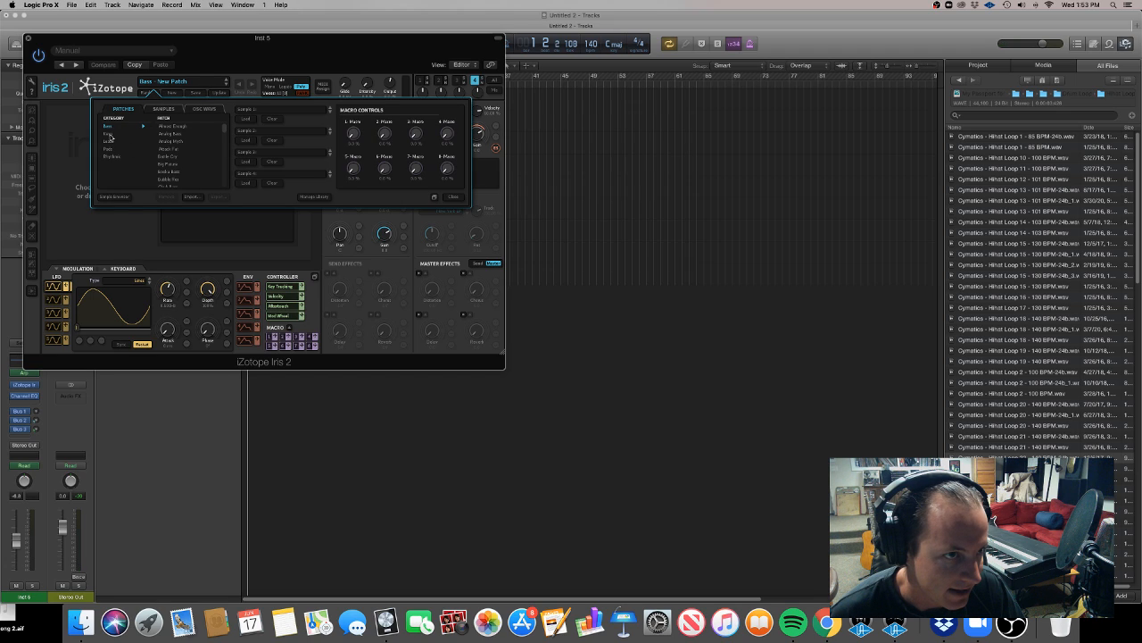
left_click(108, 133)
scroll(224, 132, "down", 5)
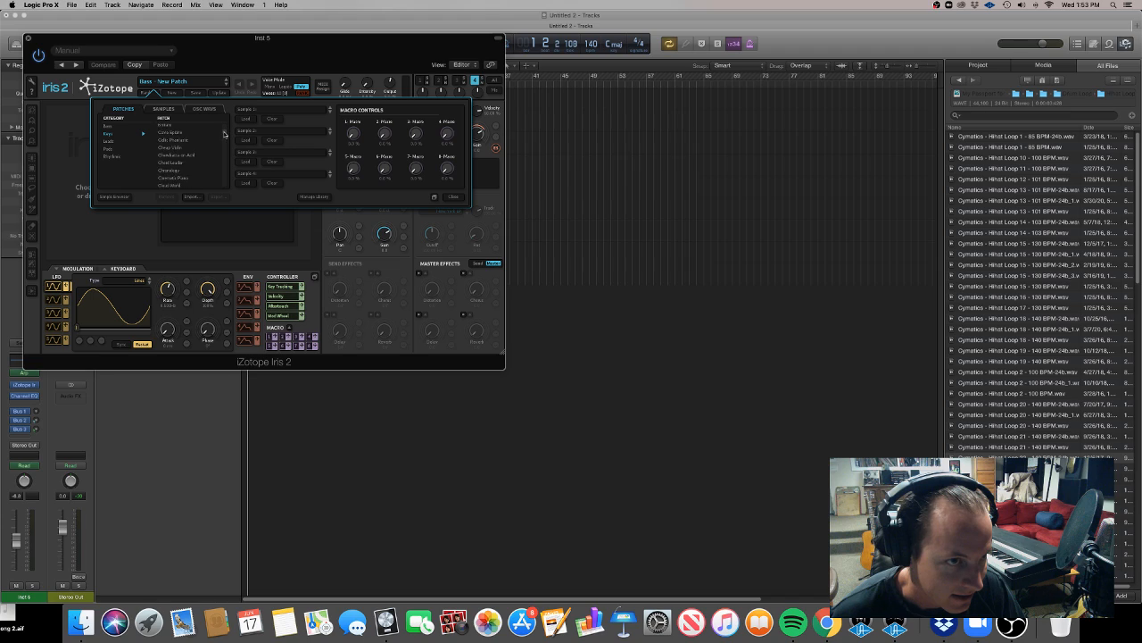
scroll(224, 136, "down", 4)
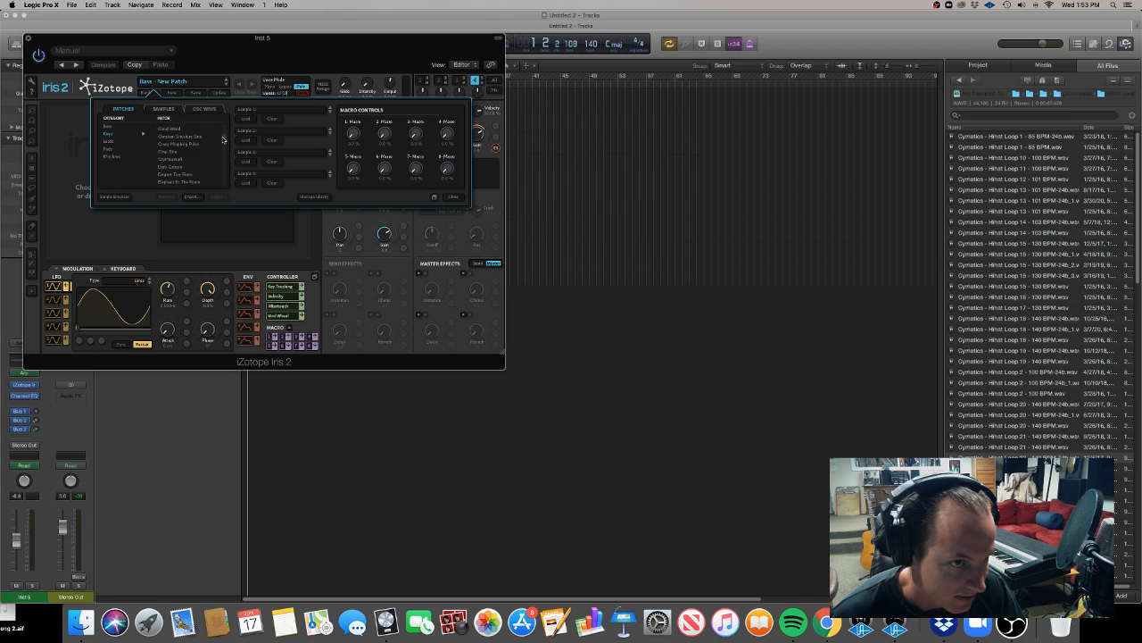
scroll(223, 140, "down", 5)
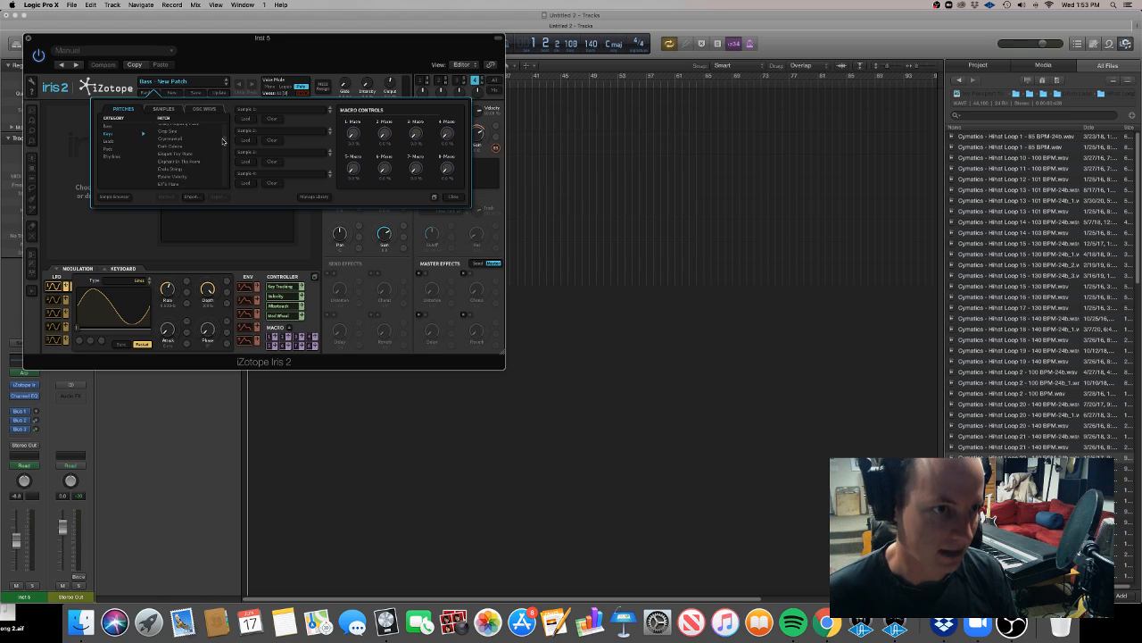
scroll(223, 144, "down", 5)
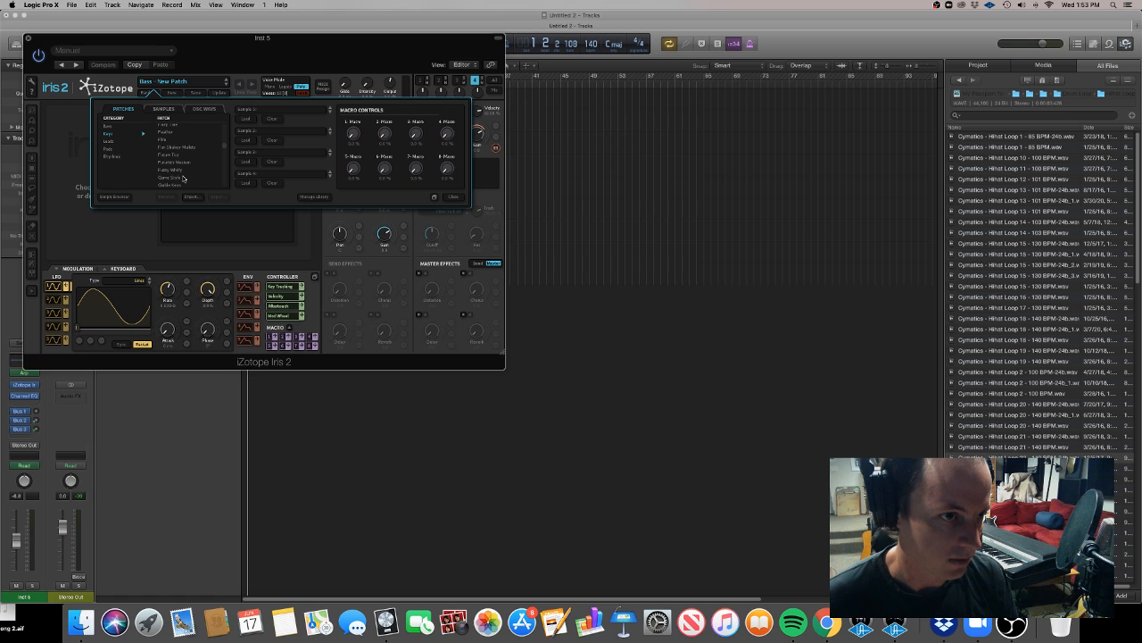
left_click(182, 178)
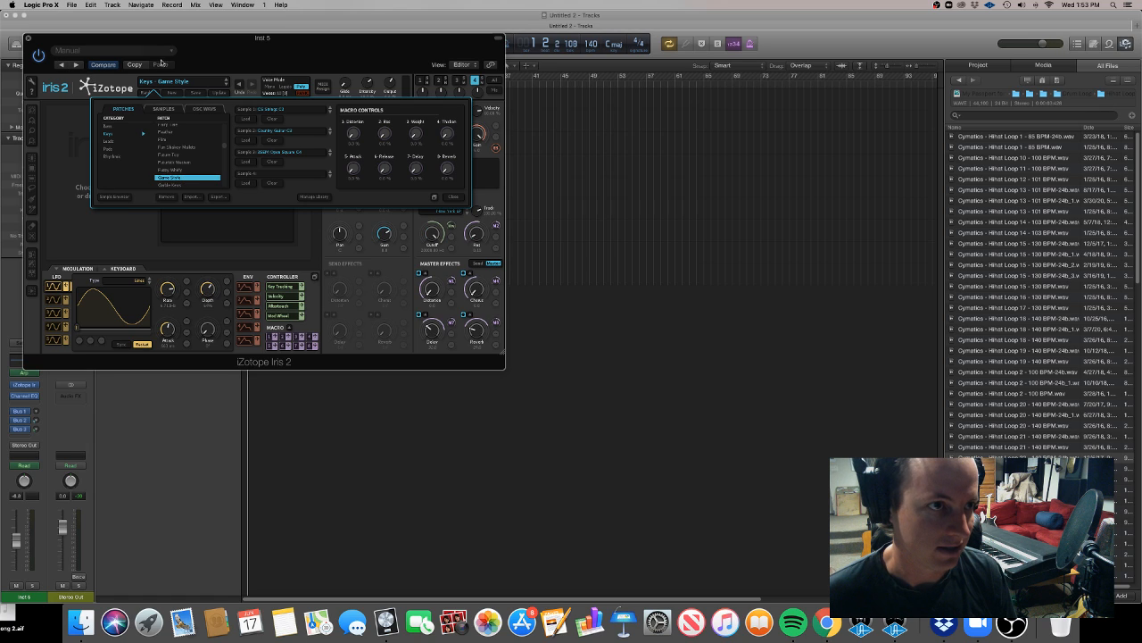
Play the arrangement and solo Inst 5 to audition the patch, then close the Iris 2 window.
left_click_drag(216, 54, 461, 111)
key("space")
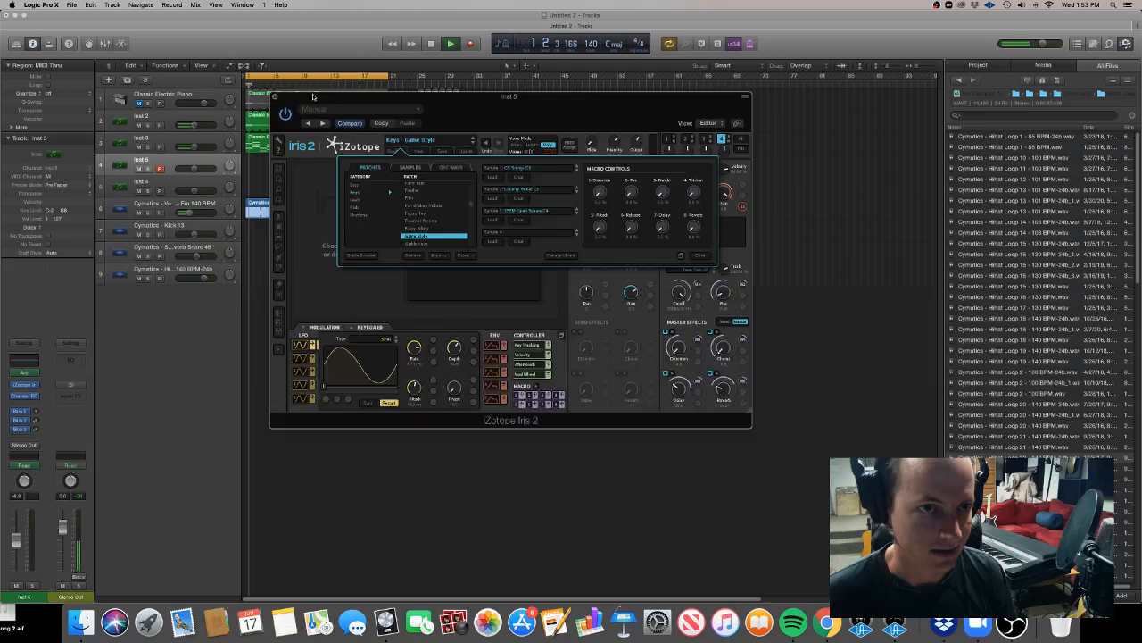
left_click_drag(313, 97, 589, 116)
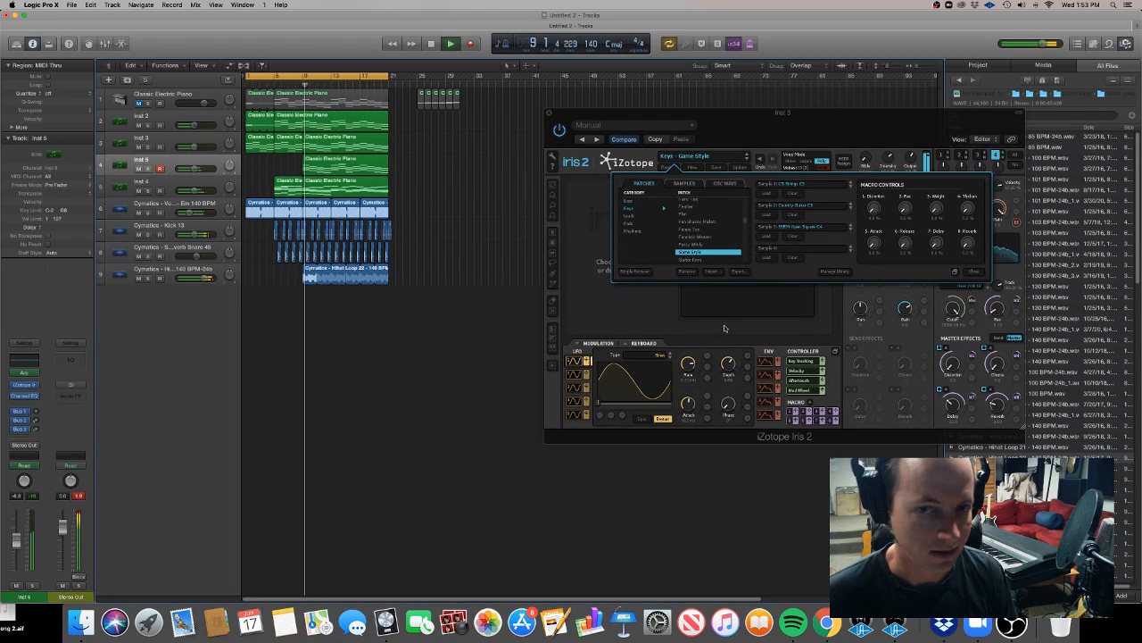
key("s")
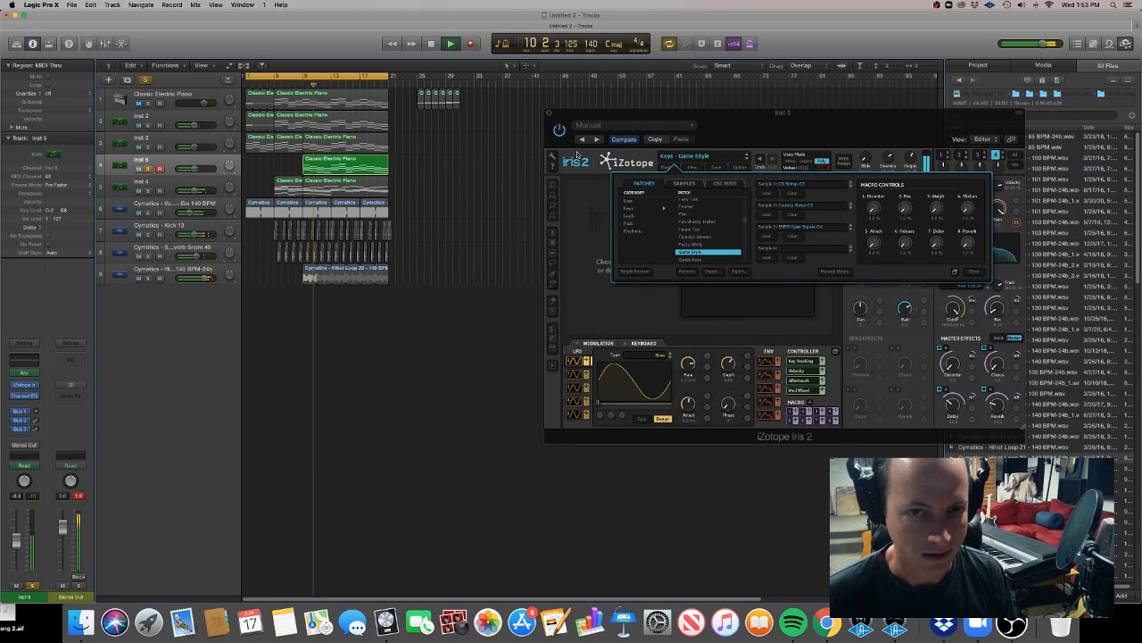
left_click(550, 113)
Open the Inst 5 region in the Piano Roll, play it soloed from bar 9, then unsolo the track.
double_click(350, 166)
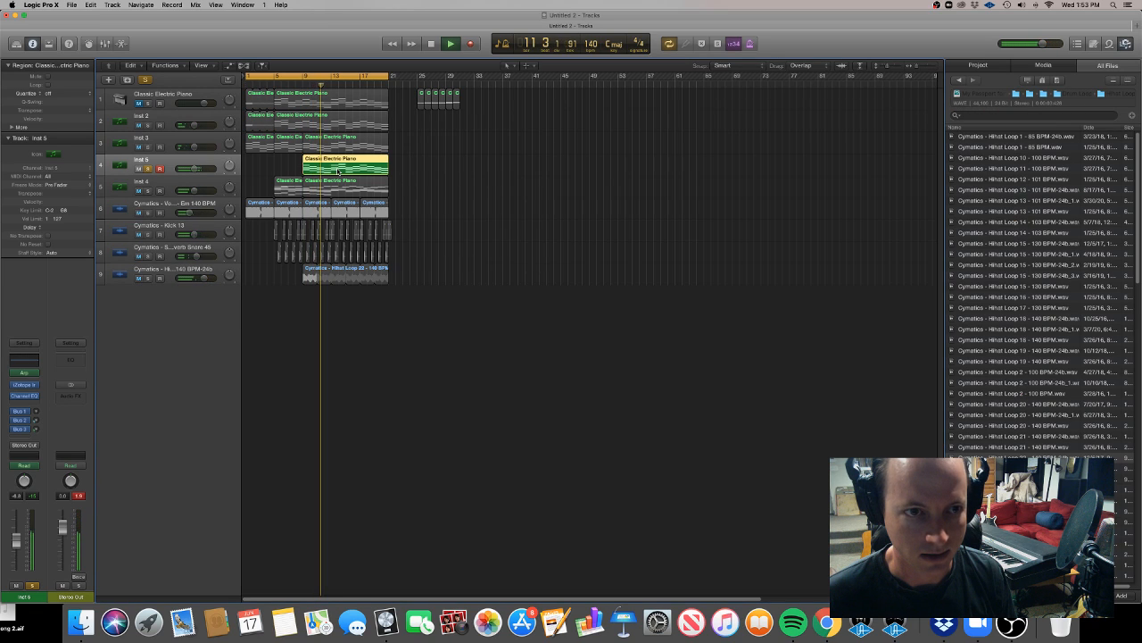
scroll(841, 455, "up", 1)
left_click_drag(928, 475, 494, 364)
left_click_drag(516, 425, 516, 381)
key("Return")
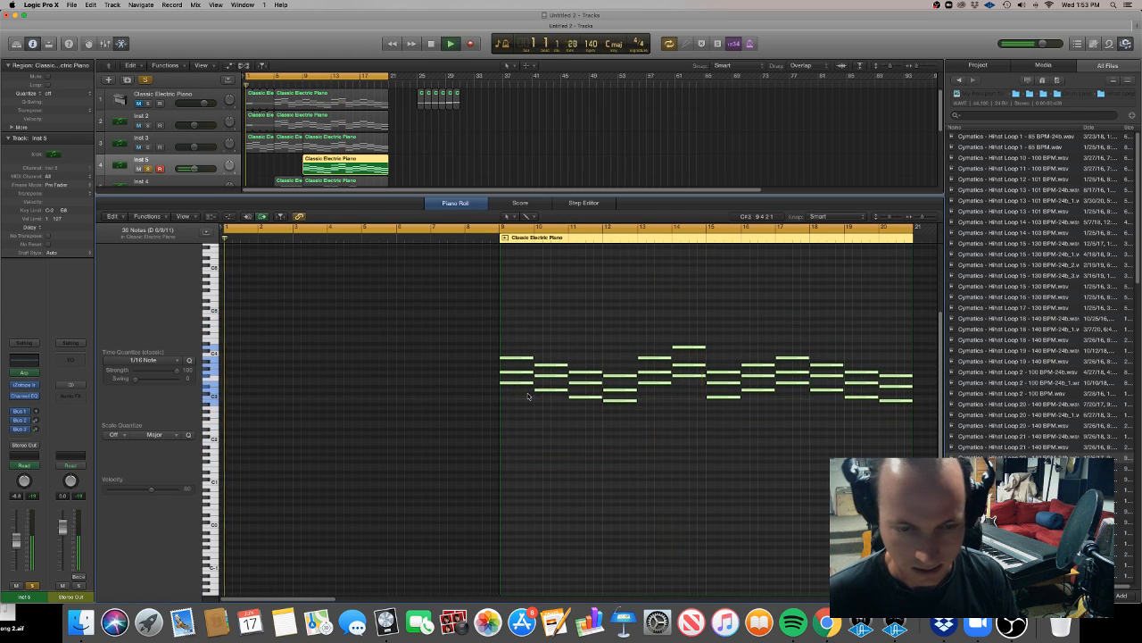
left_click_drag(299, 83, 304, 83)
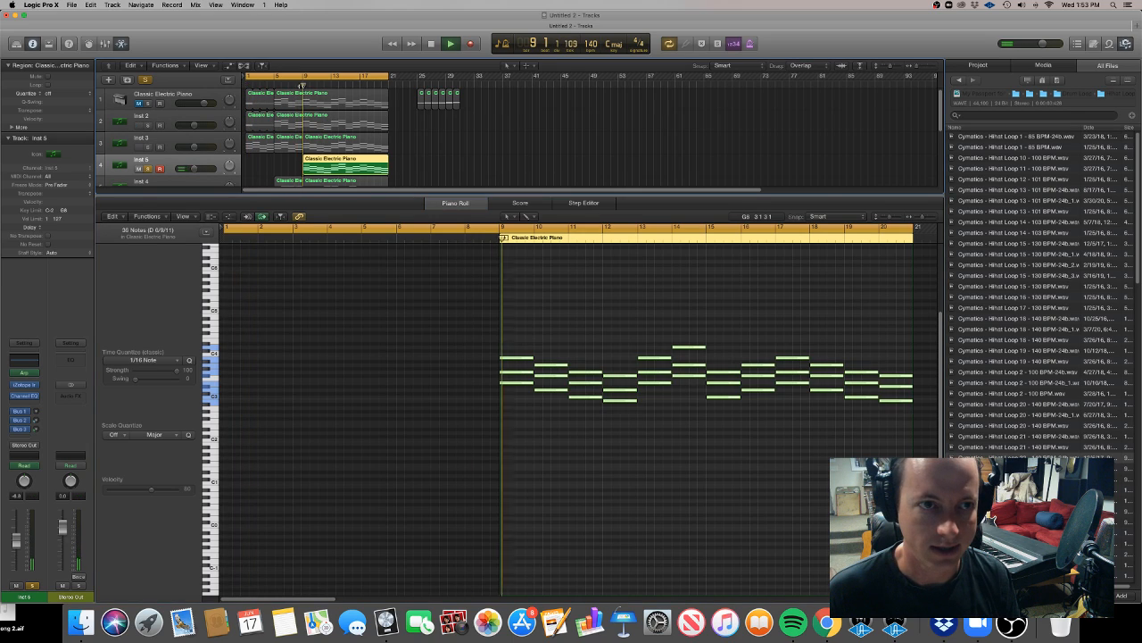
left_click(148, 169)
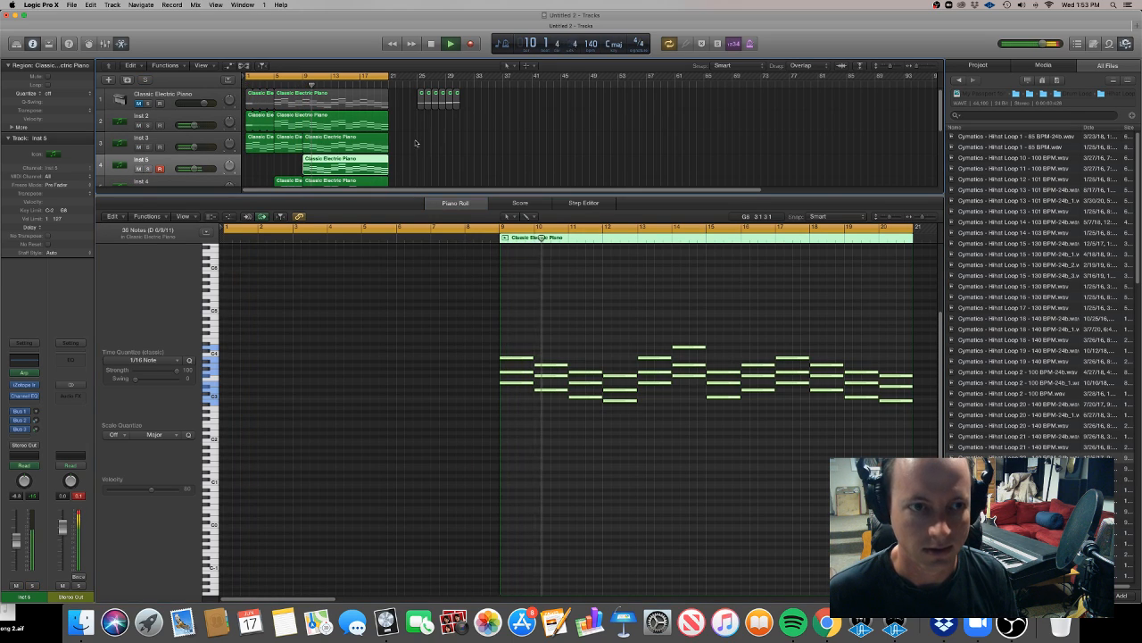
Replay from around bar 9 while lowering the Inst 5 volume to about -13 dB and raising its Bus 3 reverb send.
left_click(300, 84)
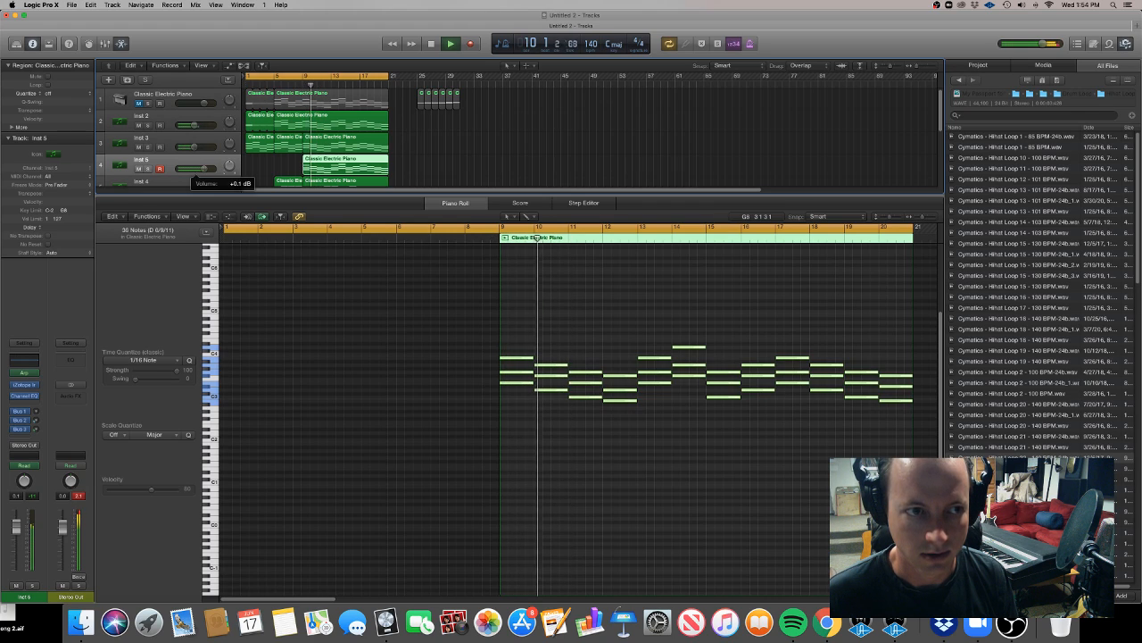
left_click_drag(205, 169, 189, 170)
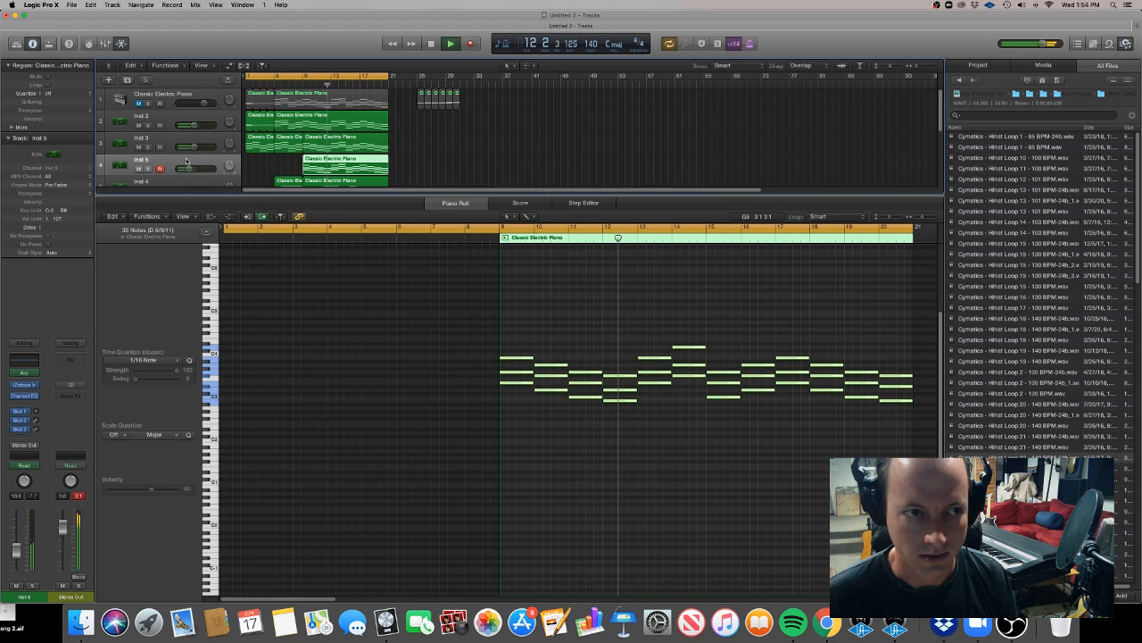
left_click_drag(36, 429, 37, 411)
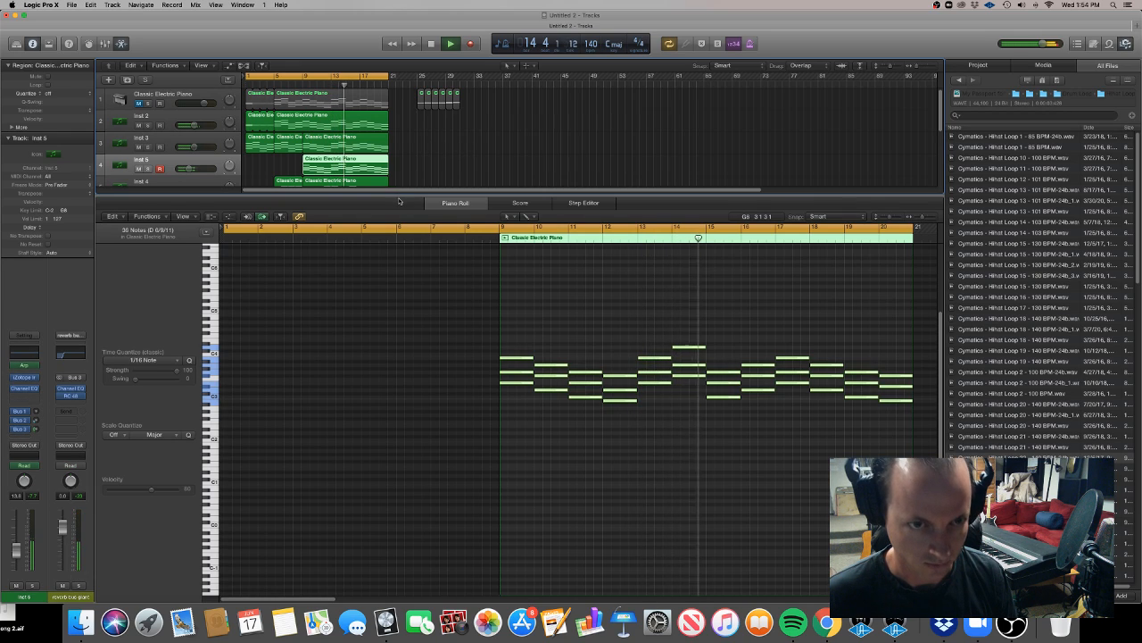
Hide the Piano Roll, enlarge the arrangement horizontally while it plays, and stop playback at bar 19.
key("e")
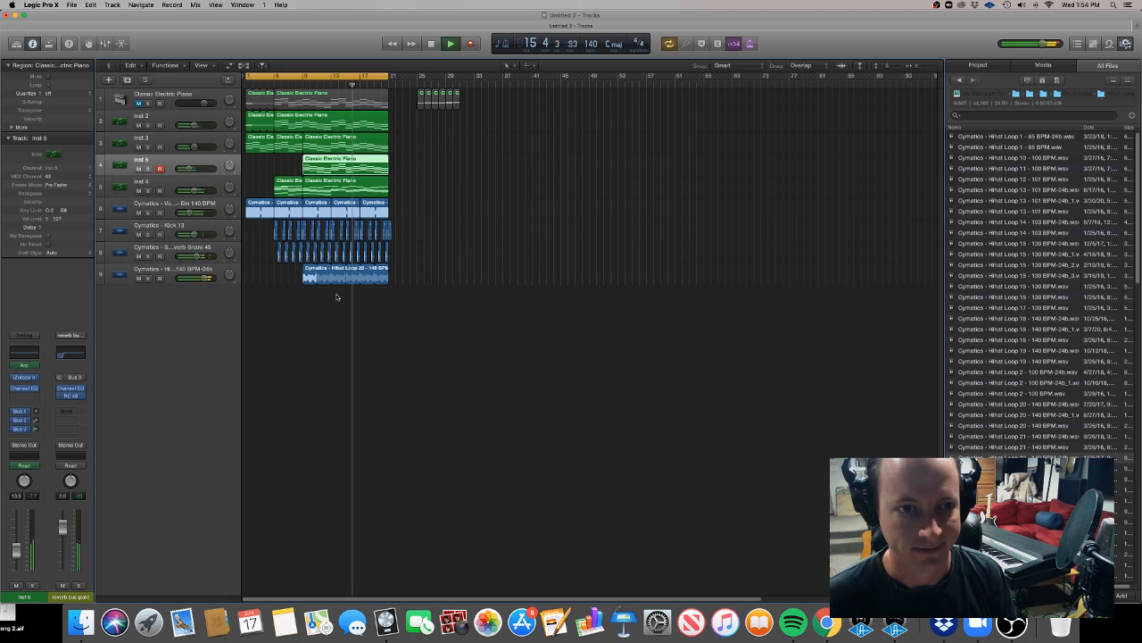
scroll(336, 295, "up", 5)
scroll(337, 297, "left", 5)
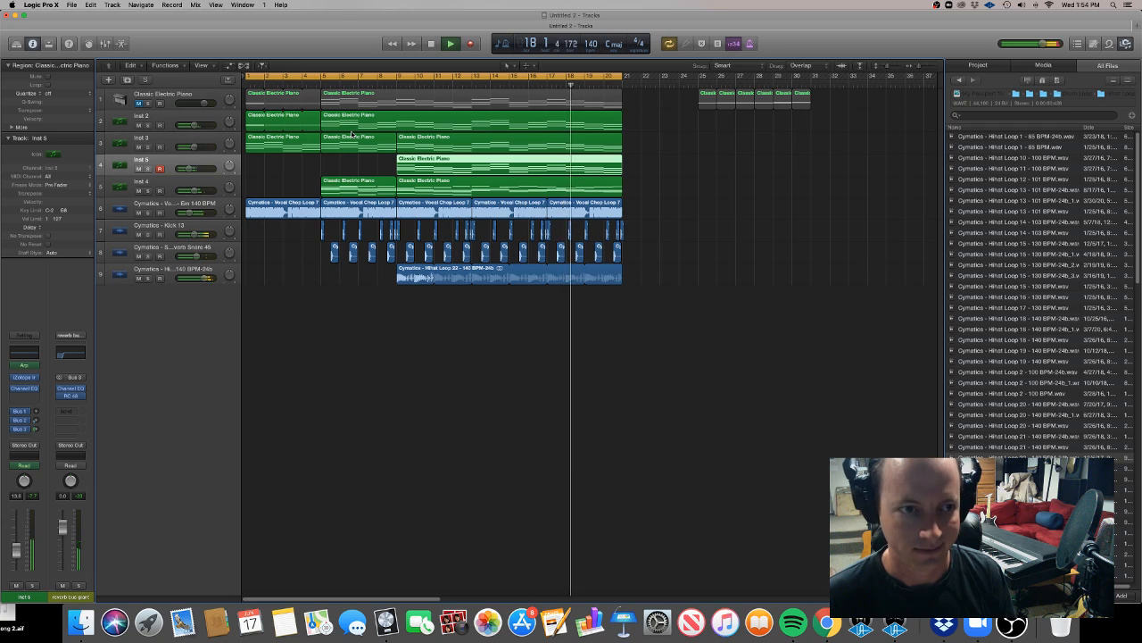
key("space")
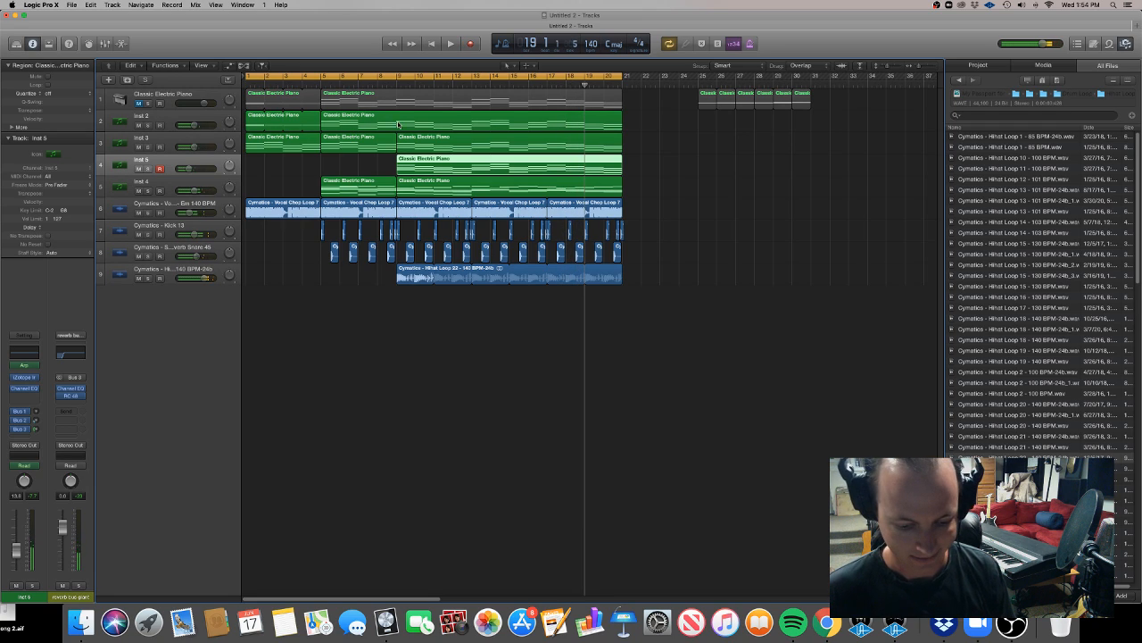
Deselect all regions and adjust the vertical zoom so the nine tracks are moderately taller.
left_click(770, 212)
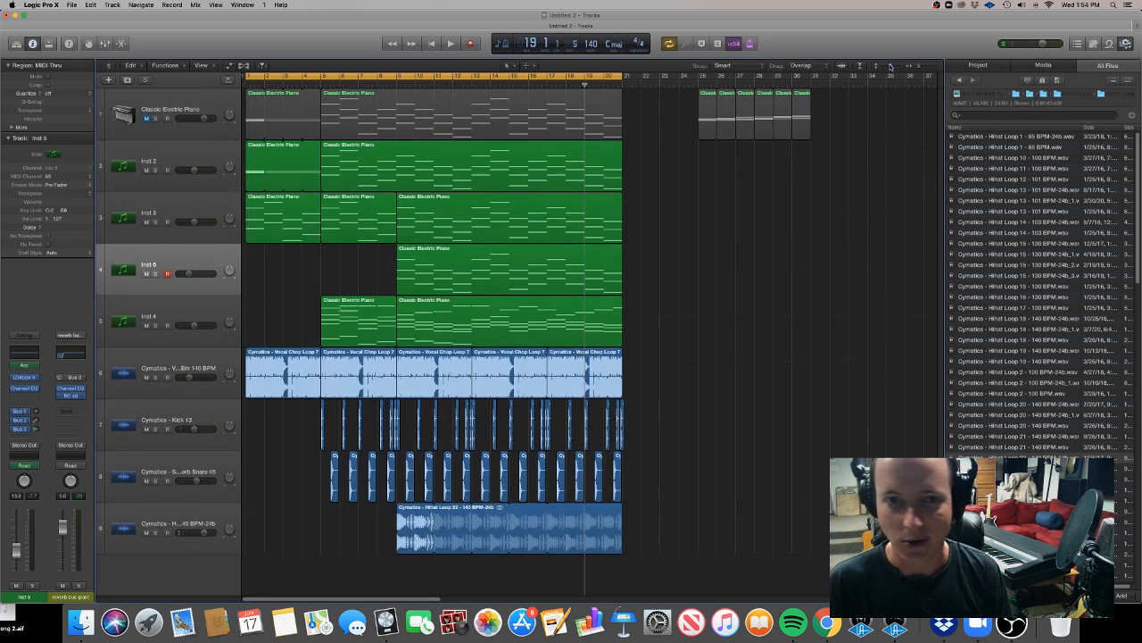
left_click(890, 66)
left_click_drag(889, 66, 889, 66)
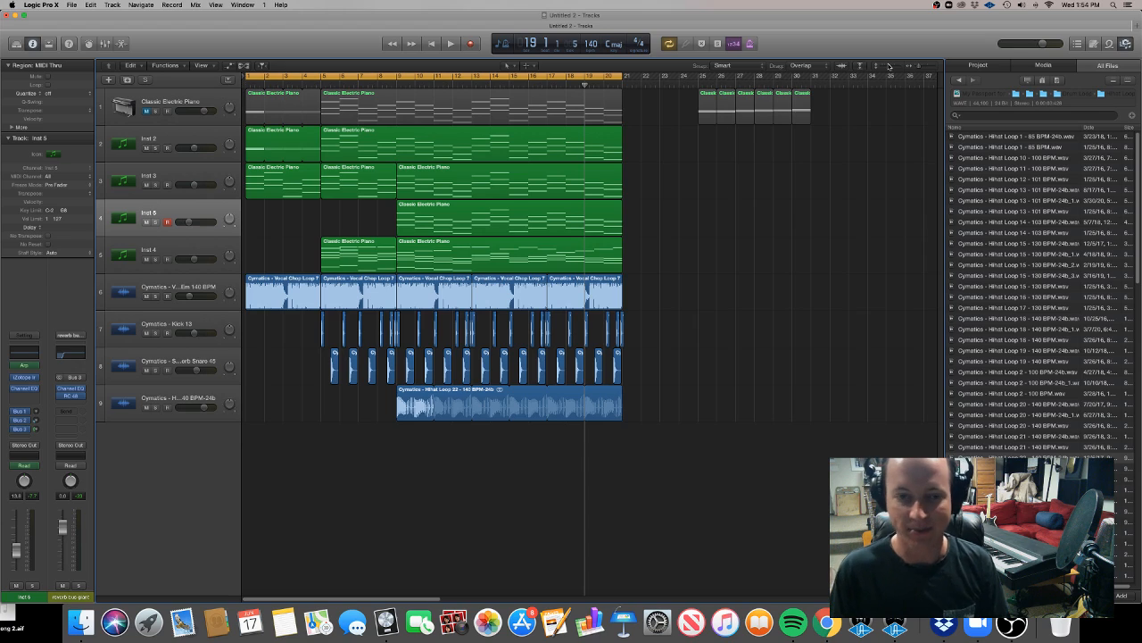